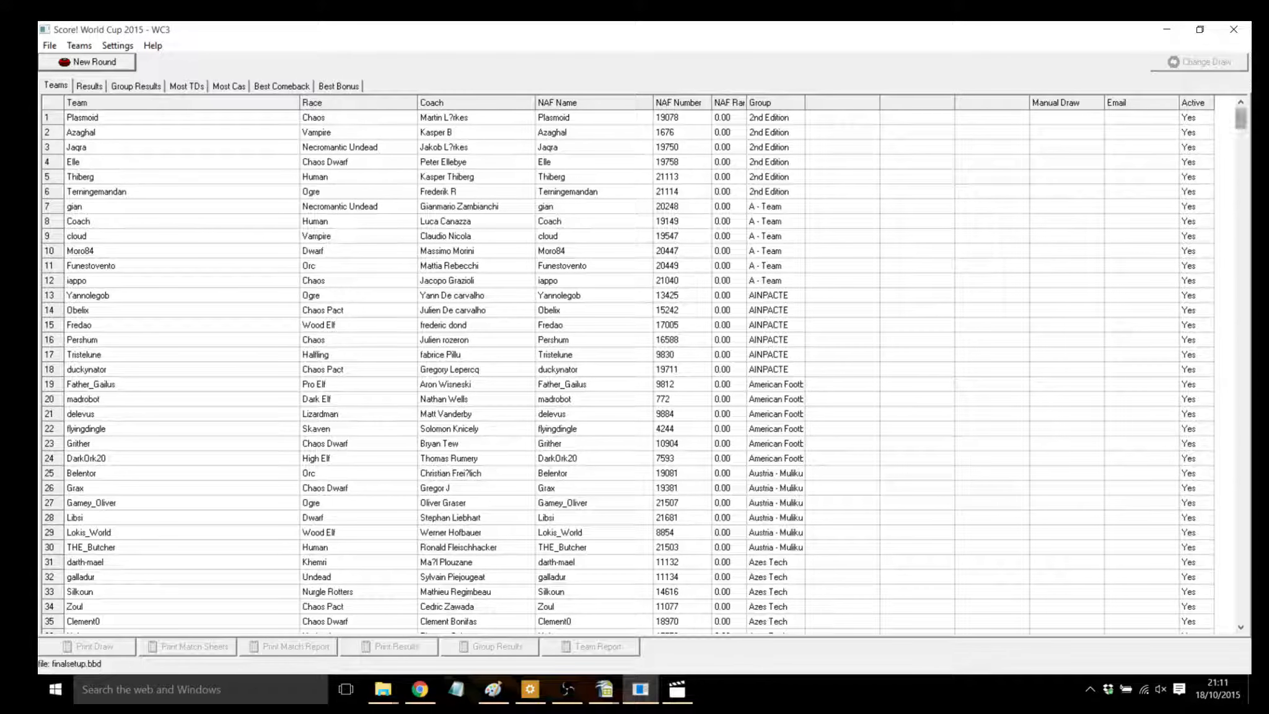
- Set the first tiebreaker to Score in the tournament settings
mouse_move(1240, 121)
mouse_down()
mouse_move(1240, 610)
mouse_move(1239, 118)
mouse_up()
click(117, 45)
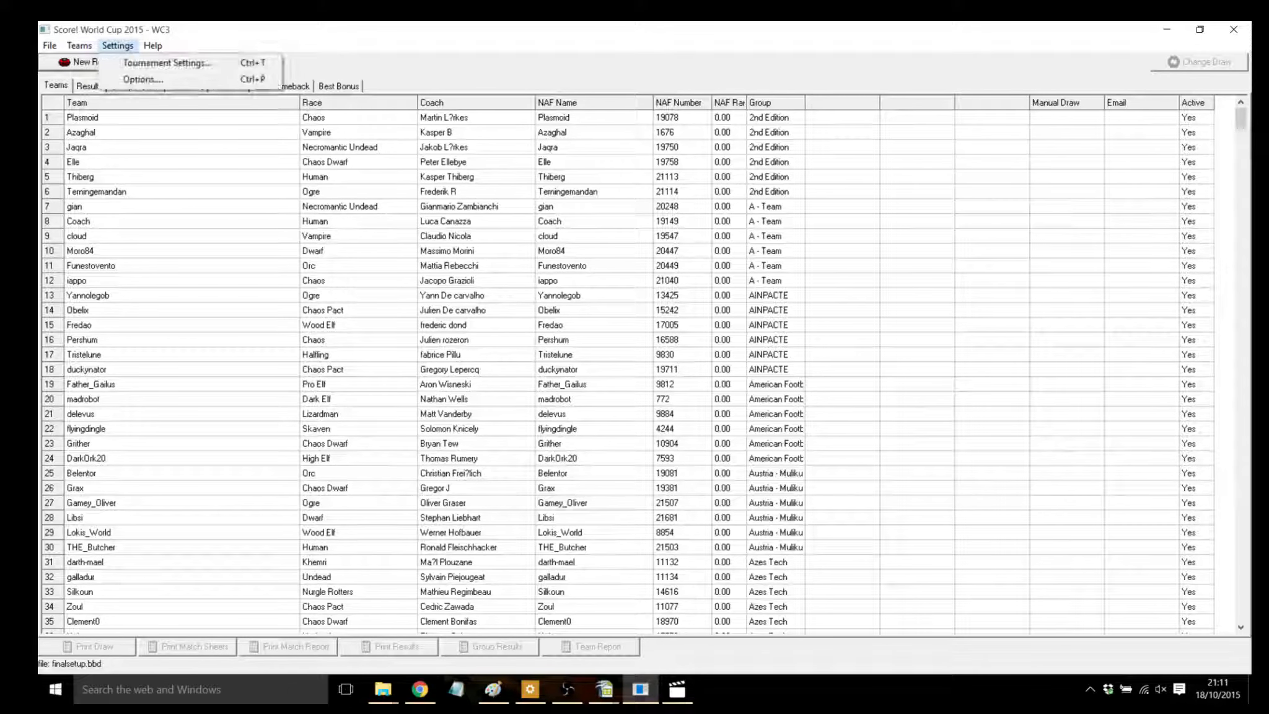
key(Return)
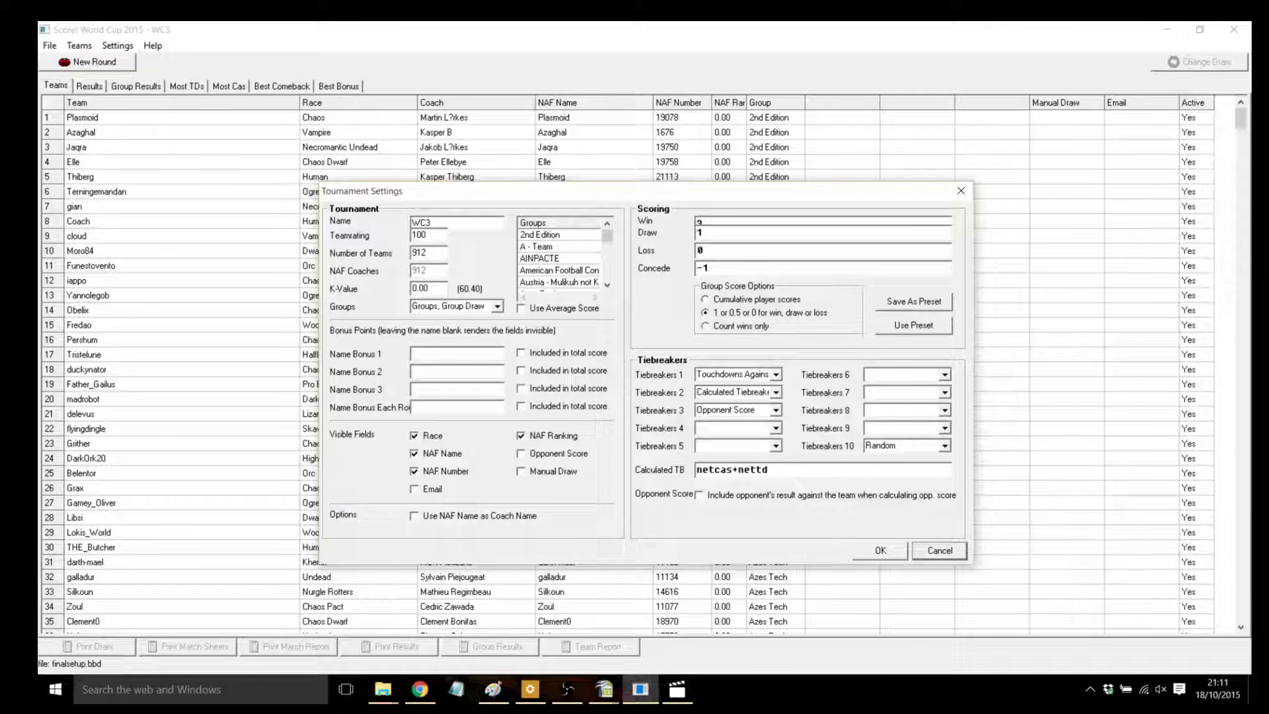
click(776, 375)
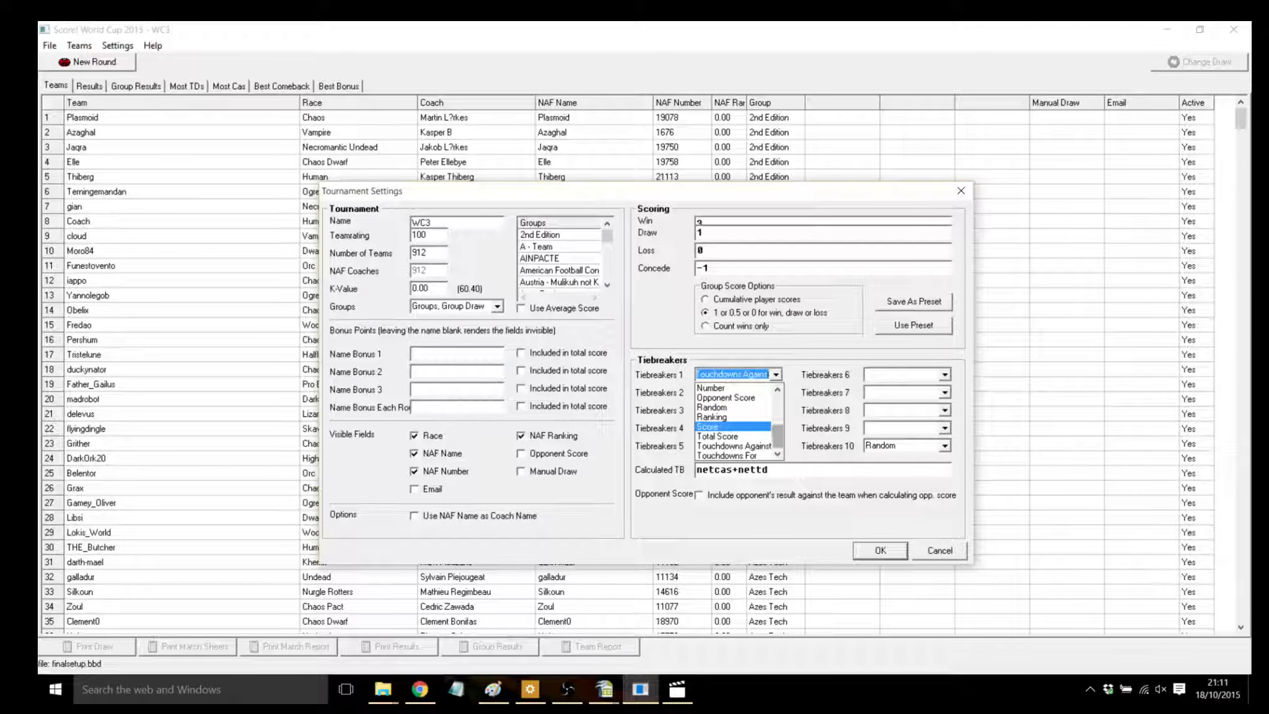
click(725, 426)
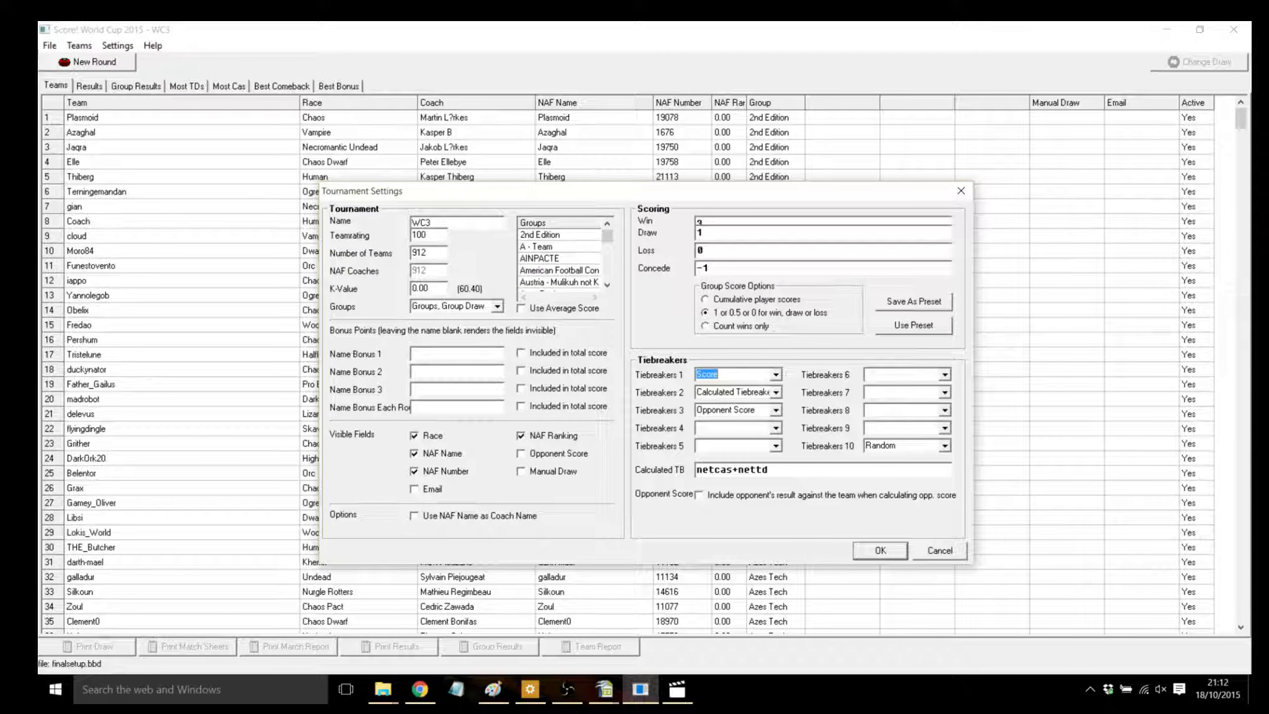
key(Return)
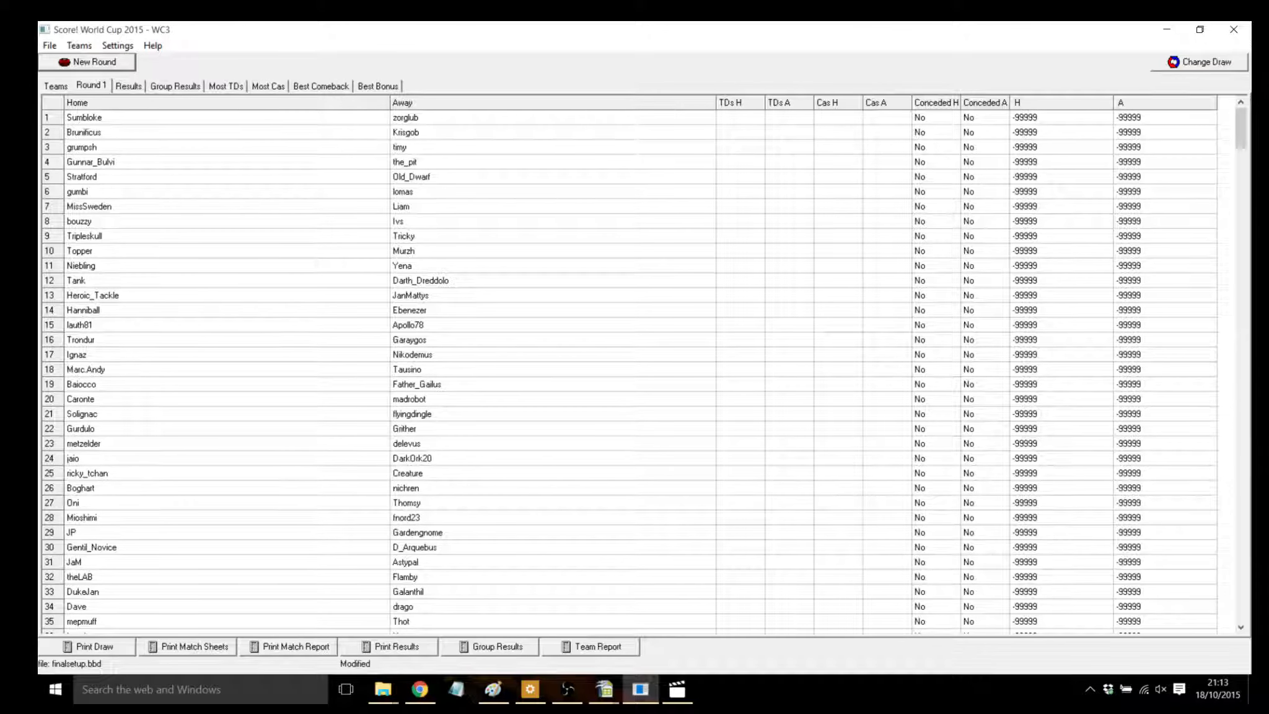
- Save the tournament with its Round 1 draw under the new name rd1pre in the test151018 folder
click(50, 46)
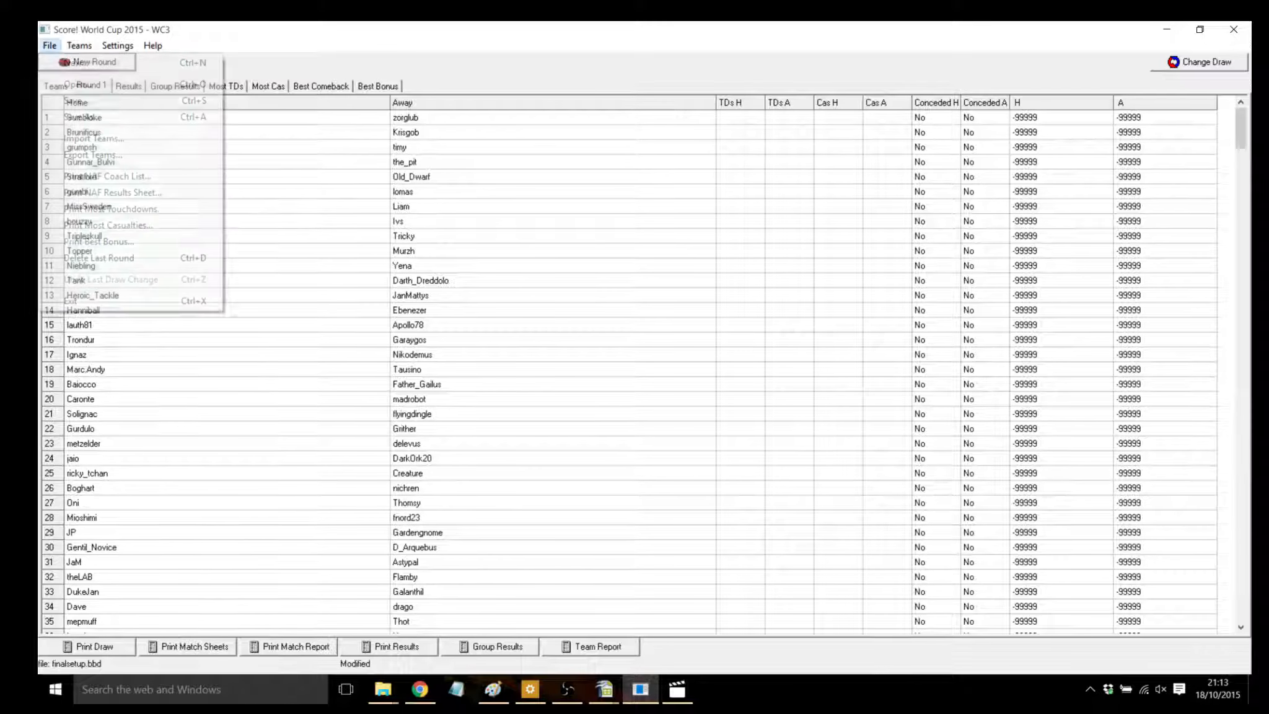
click(81, 116)
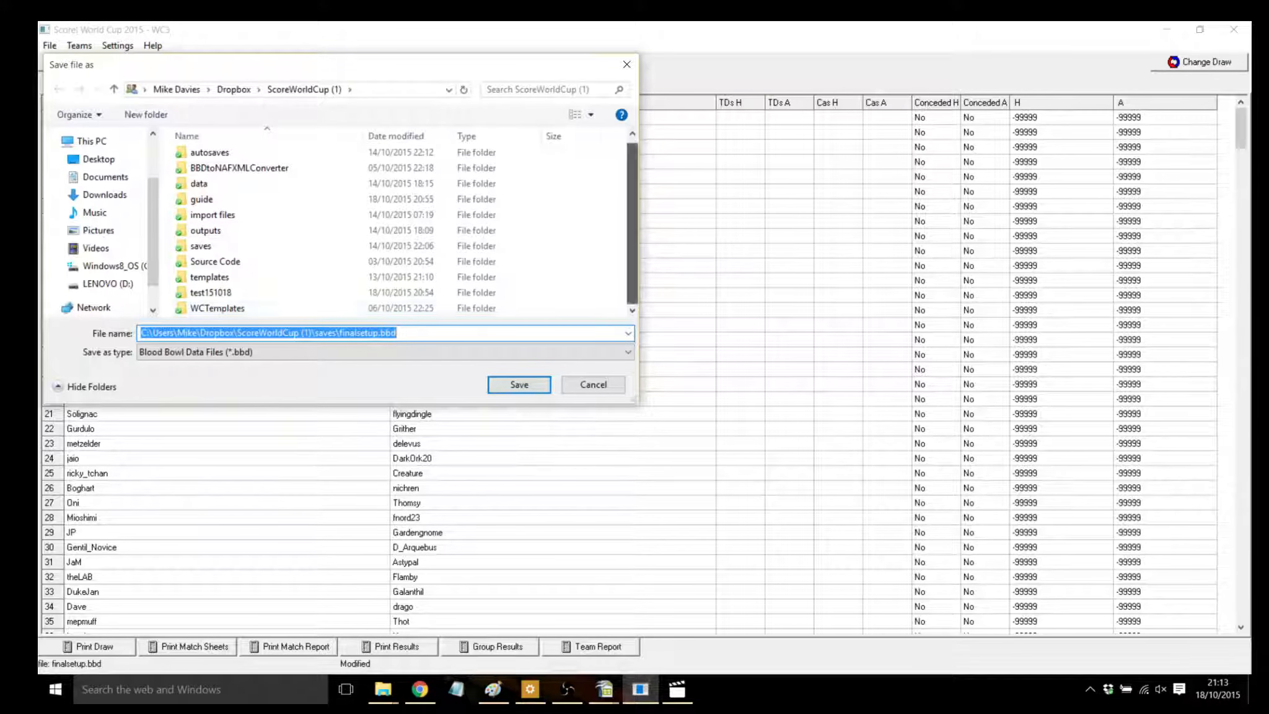
double_click(210, 298)
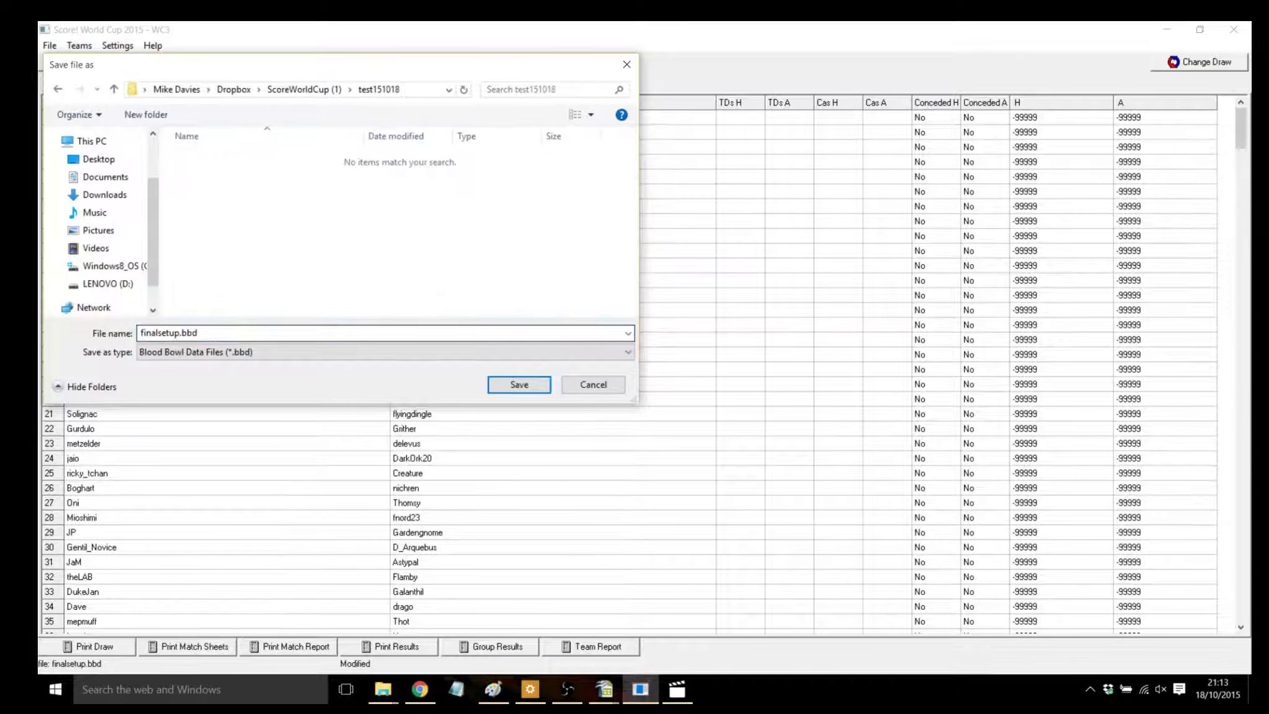
text(preroun)
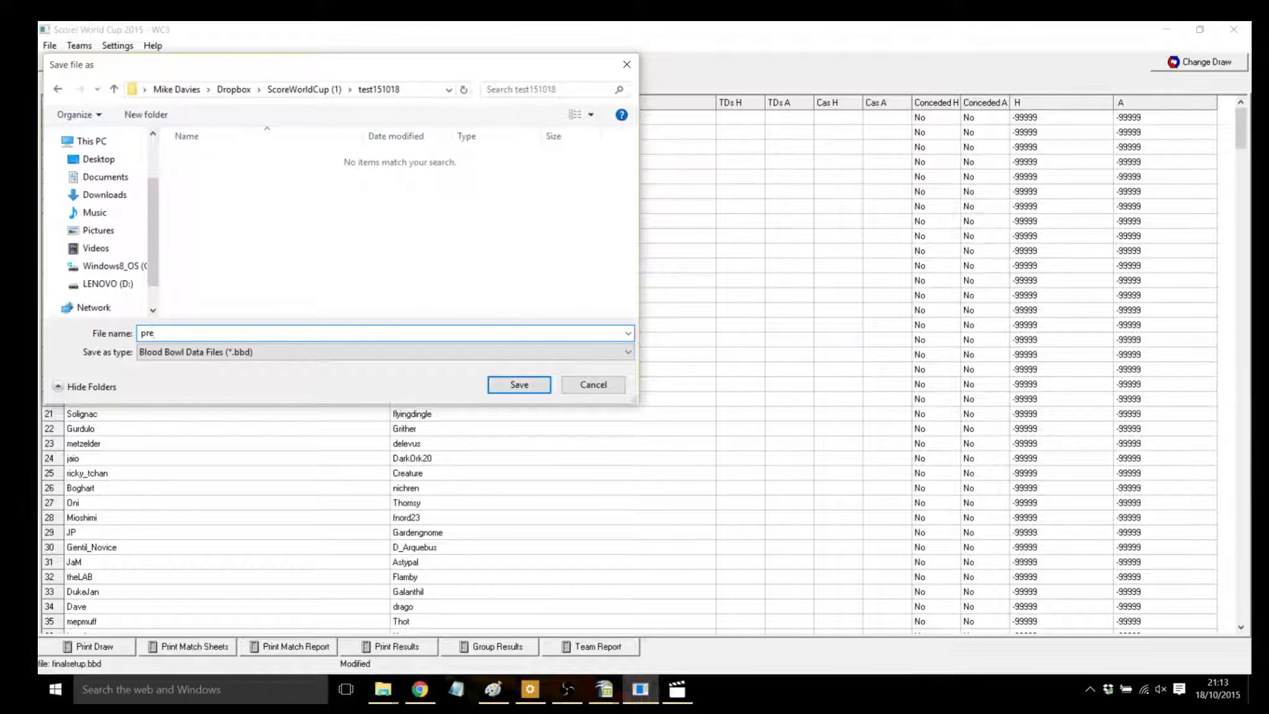
key(BackSpace)
key(BackSpace)
key(BackSpace)
key(BackSpace)
key(BackSpace)
key(BackSpace)
key(BackSpace)
text(rd1pre)
key(Return)
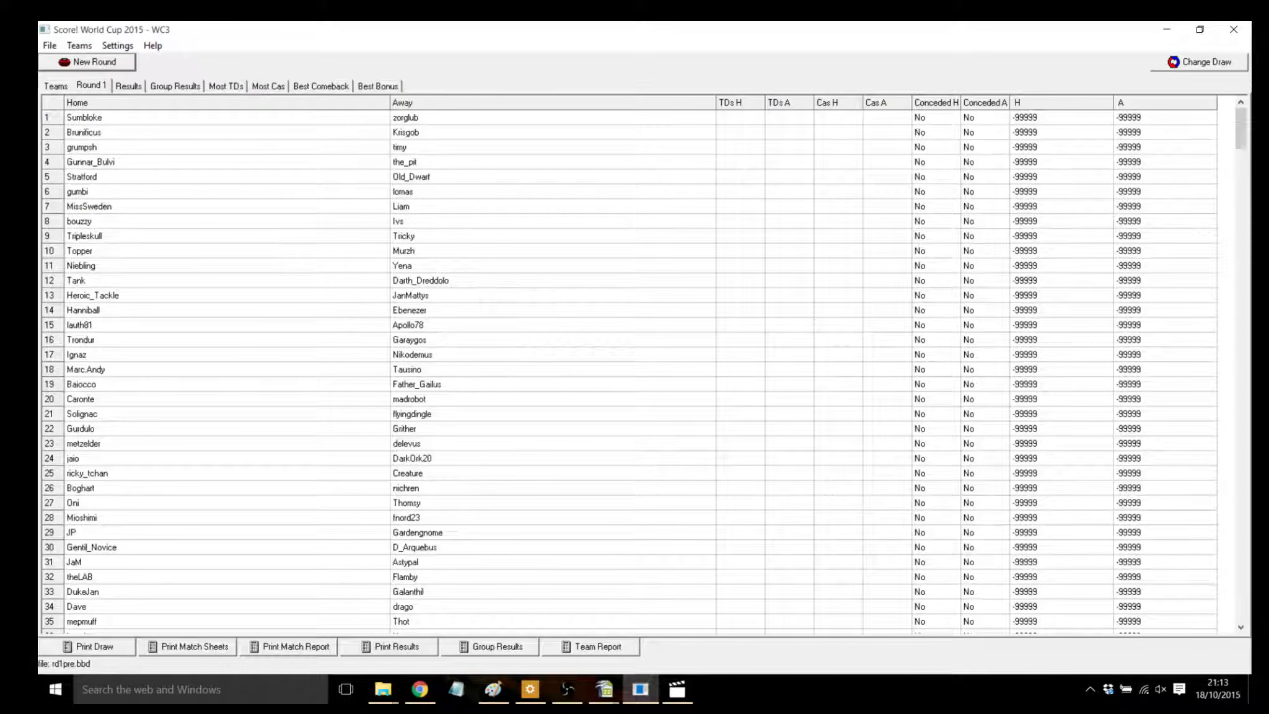
- Switch to File Explorer, open rd1pre.bbd from Dropbox's ScoreWorldCup (1)/test151018 folder in Notepad, and copy its entire text
click(383, 689)
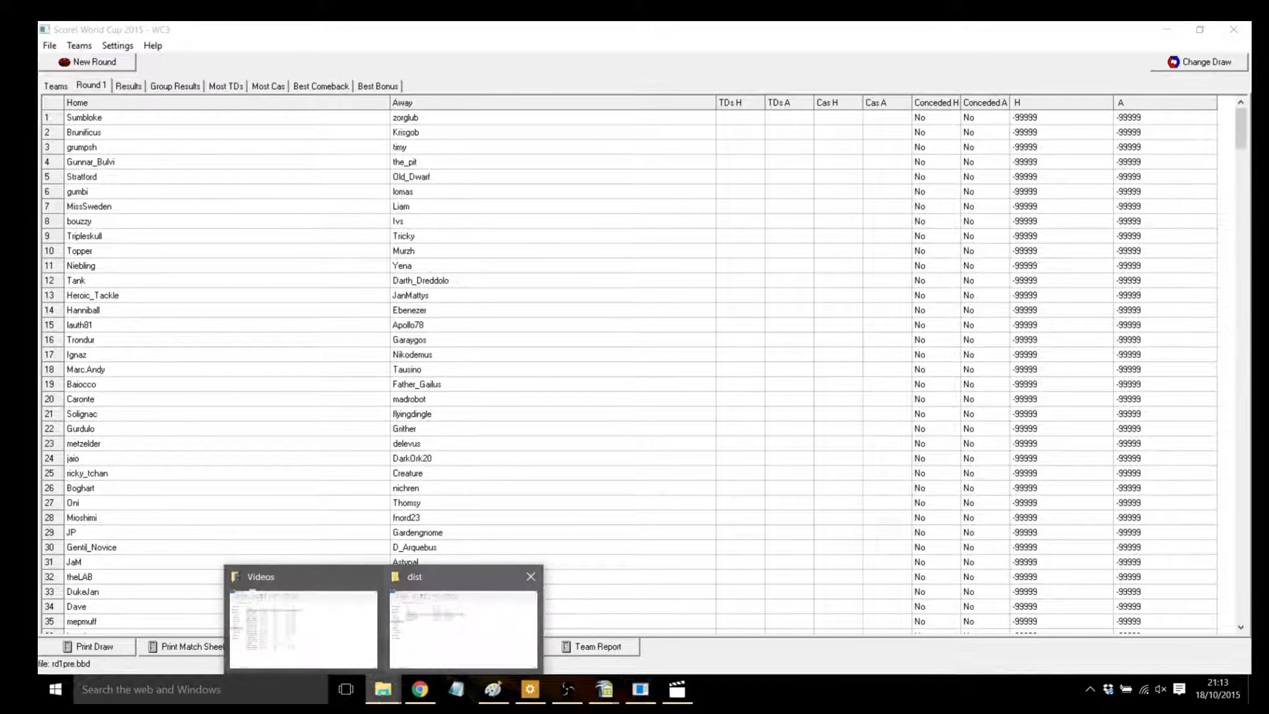
click(303, 625)
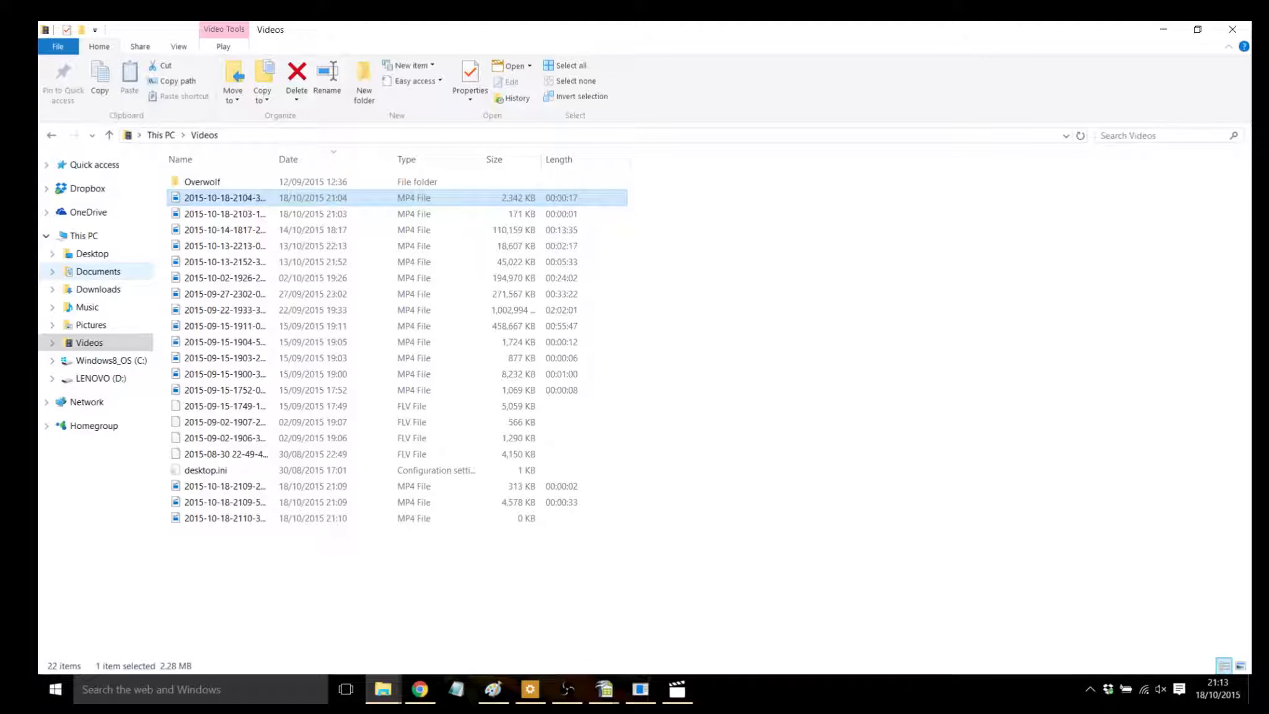
click(87, 188)
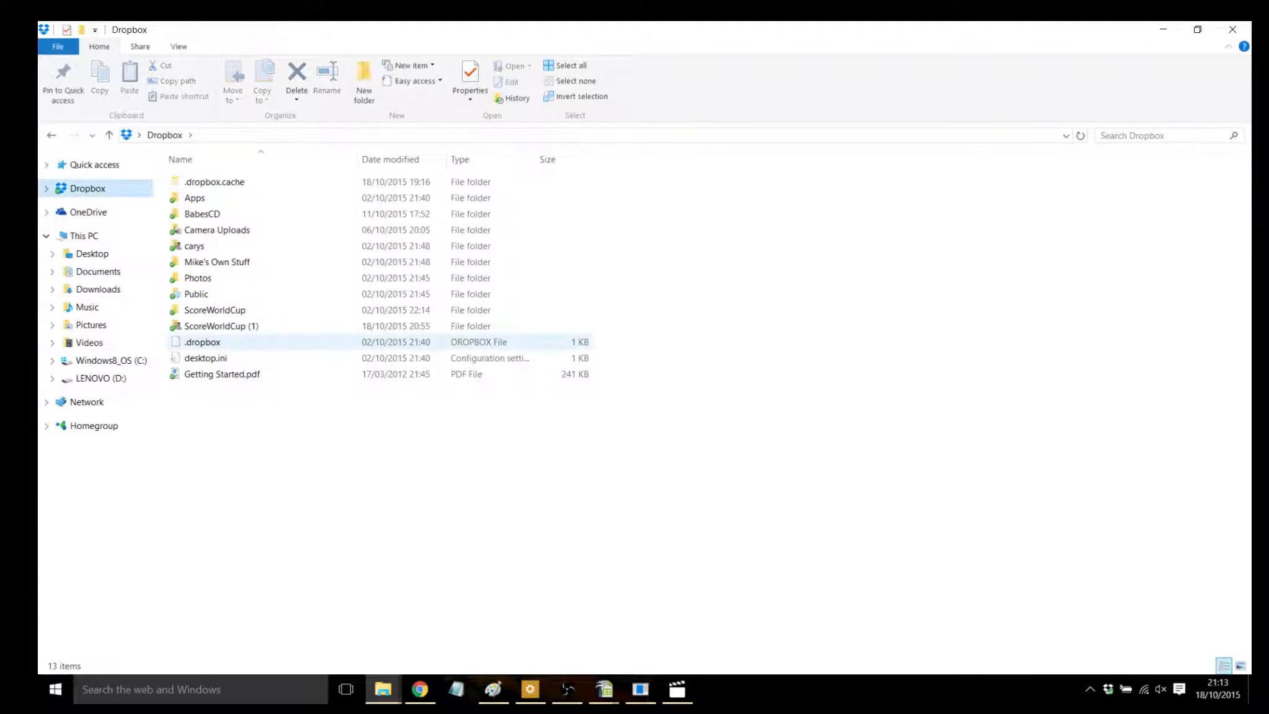
click(221, 326)
double_click(220, 325)
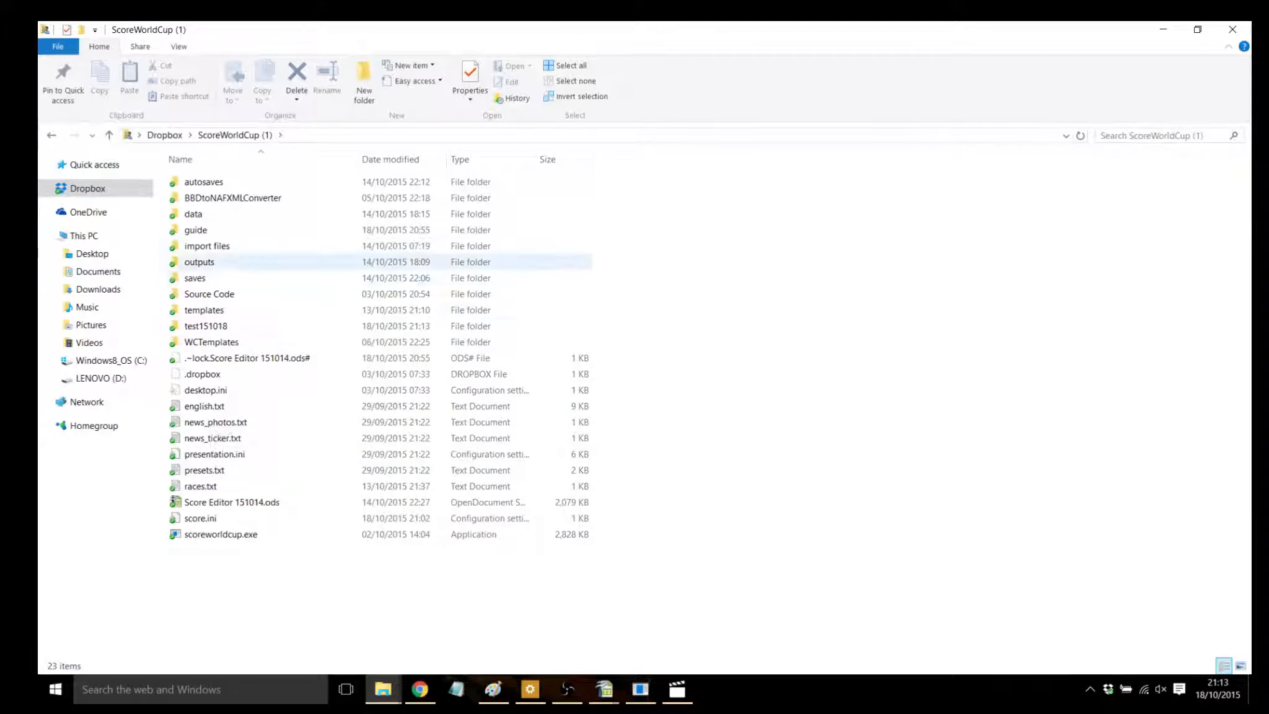
double_click(206, 326)
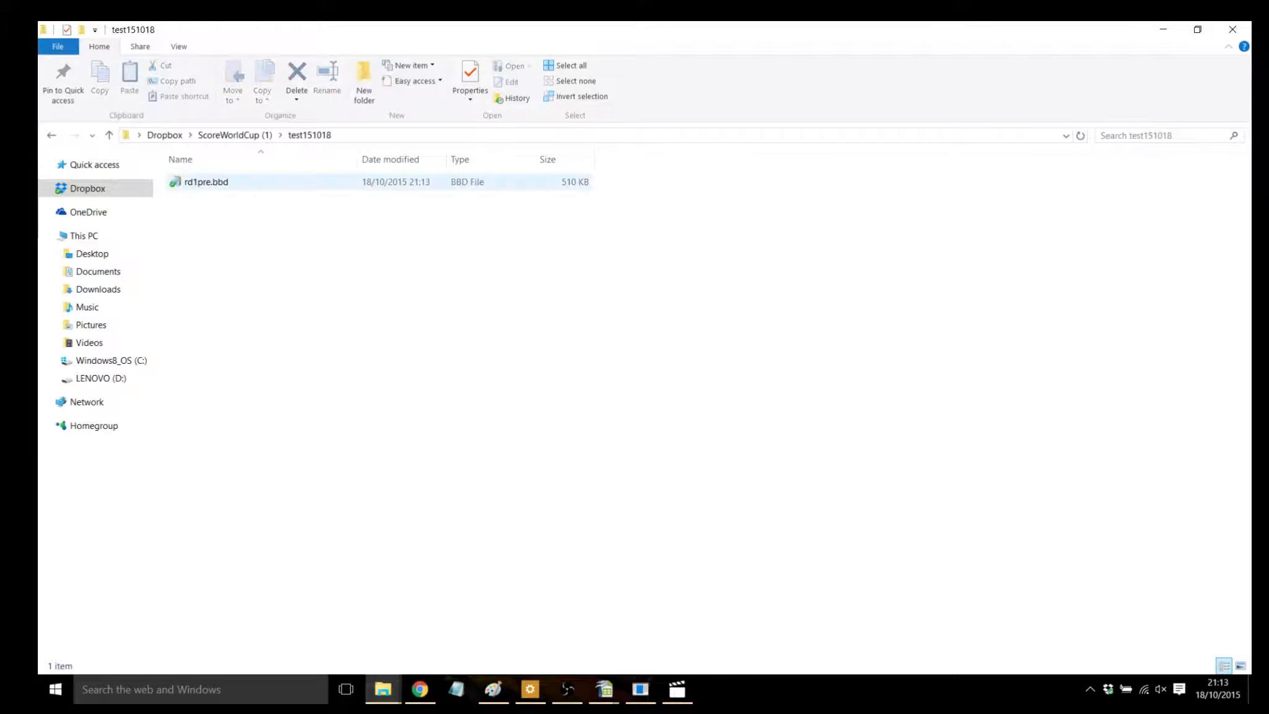
double_click(206, 181)
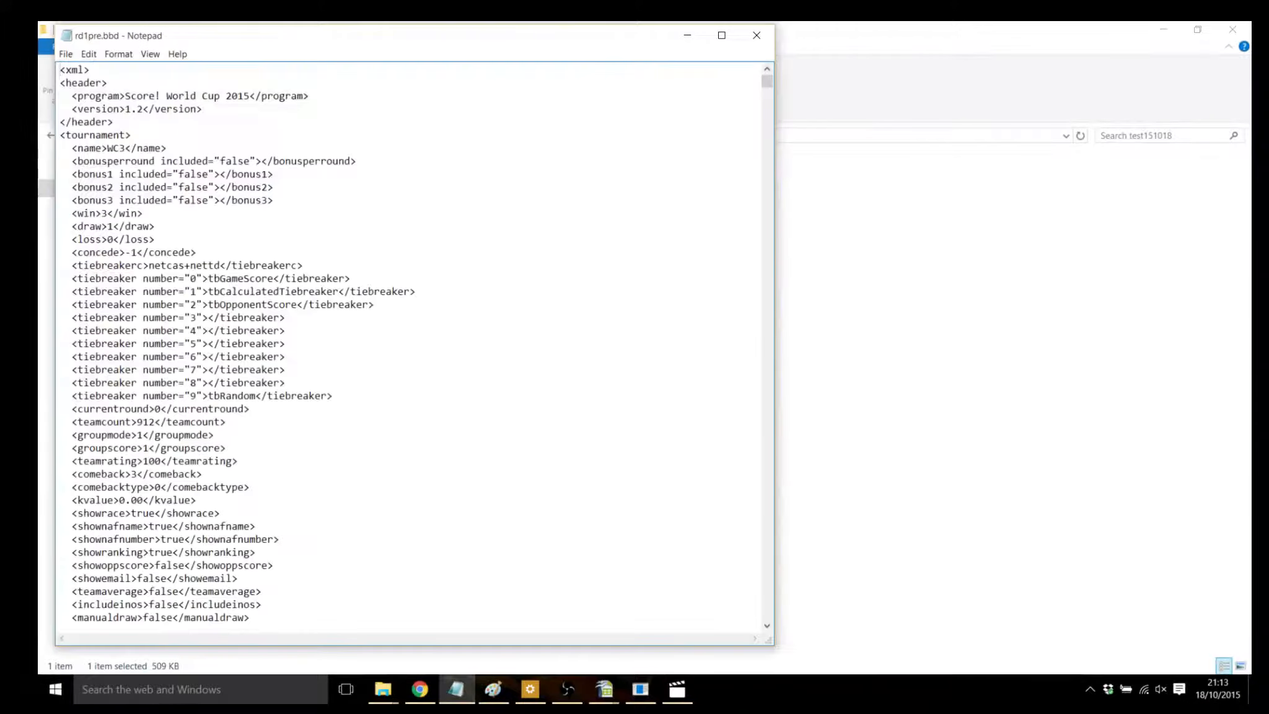
key(ctrl+a)
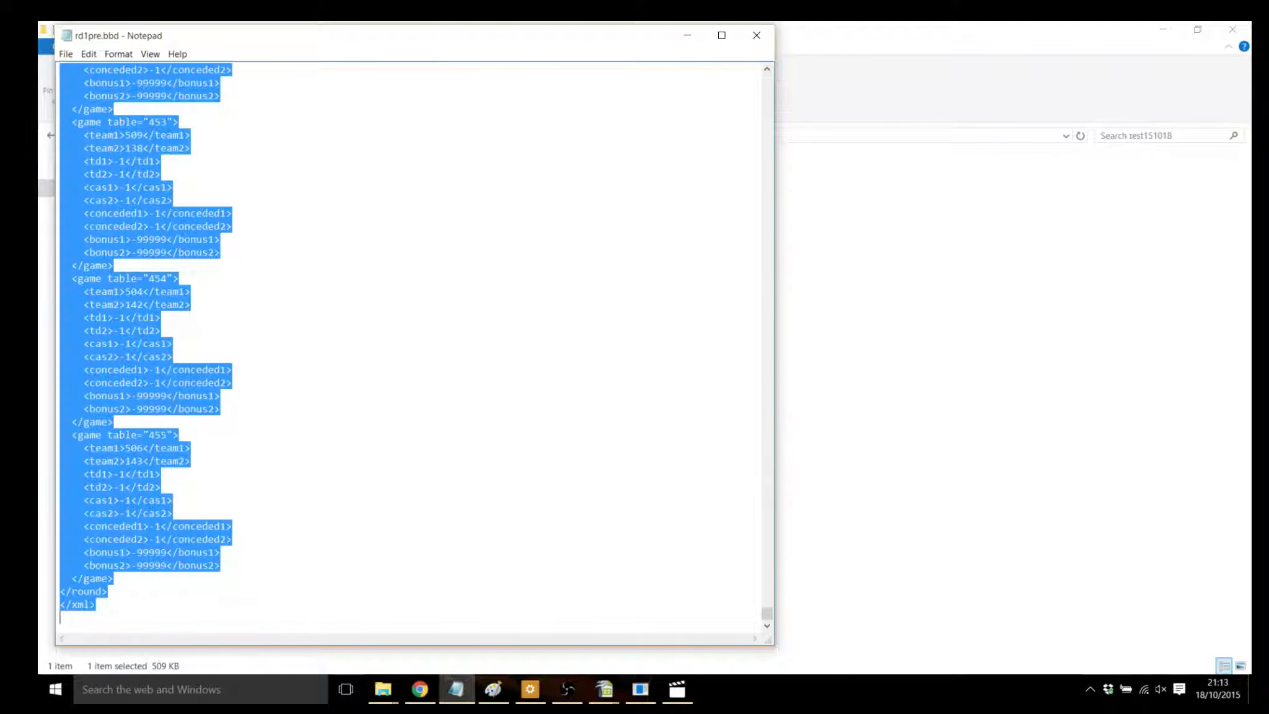
- Switch to Score Editor 151014.ods in OpenOffice Calc and paste the copied text at A1 of PasteBBD as tab-separated Unicode
mouse_move(604, 689)
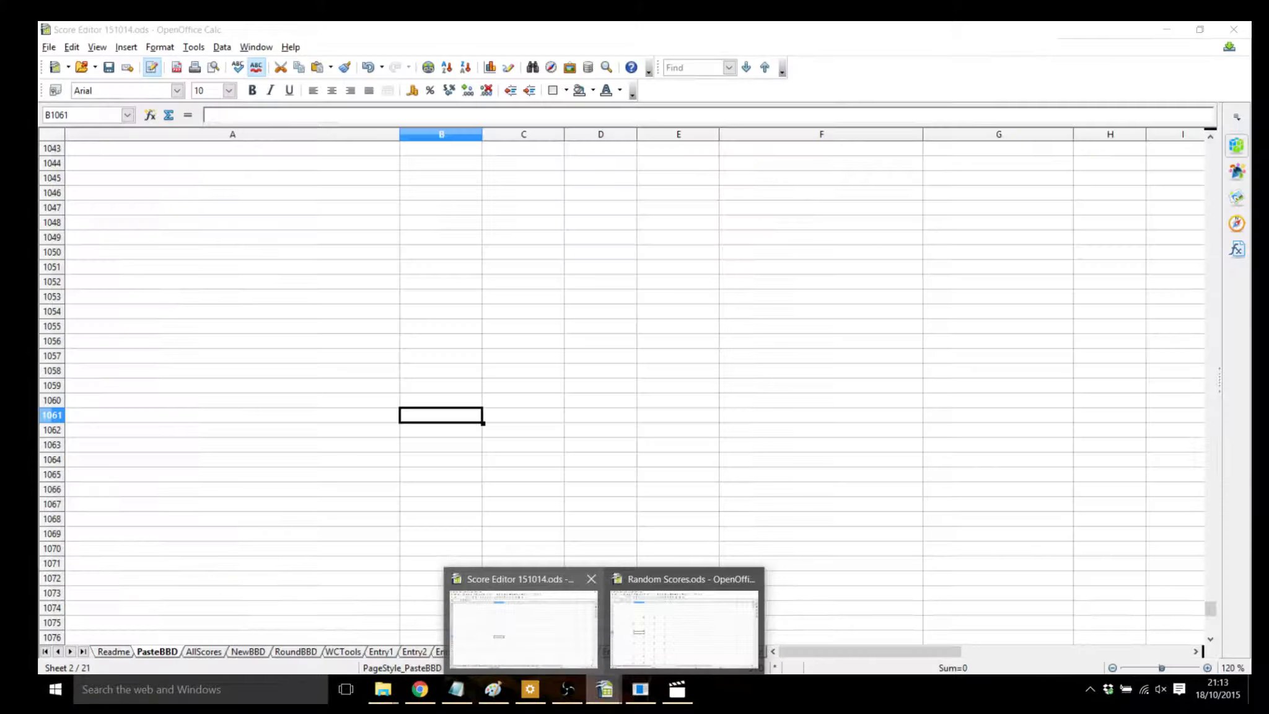
click(524, 626)
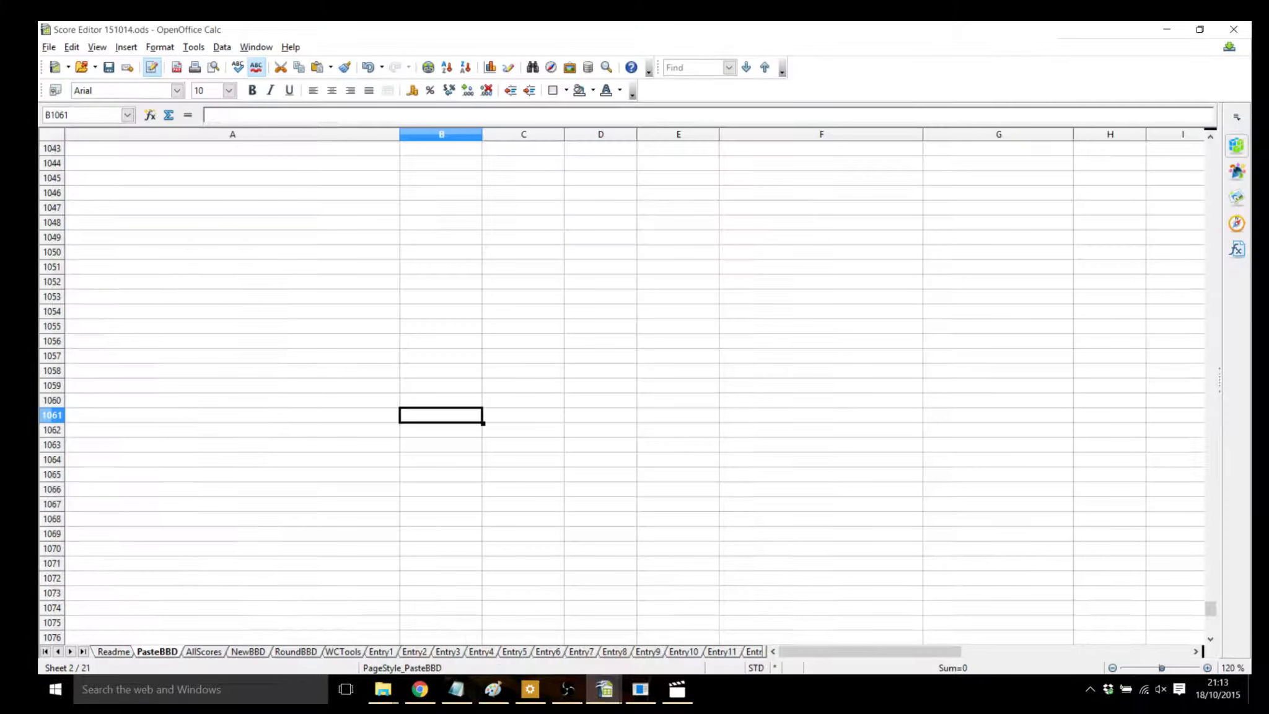
drag(1210, 609, 1210, 151)
key(ctrl+Home)
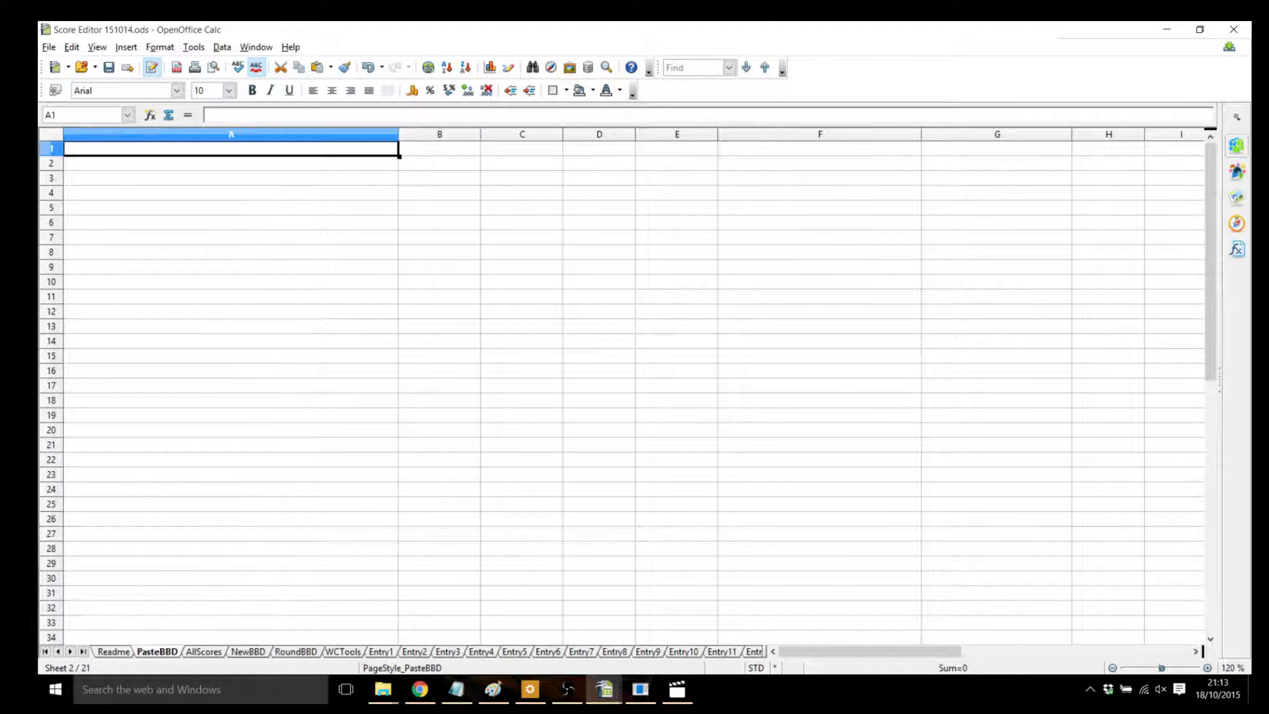
key(ctrl+v)
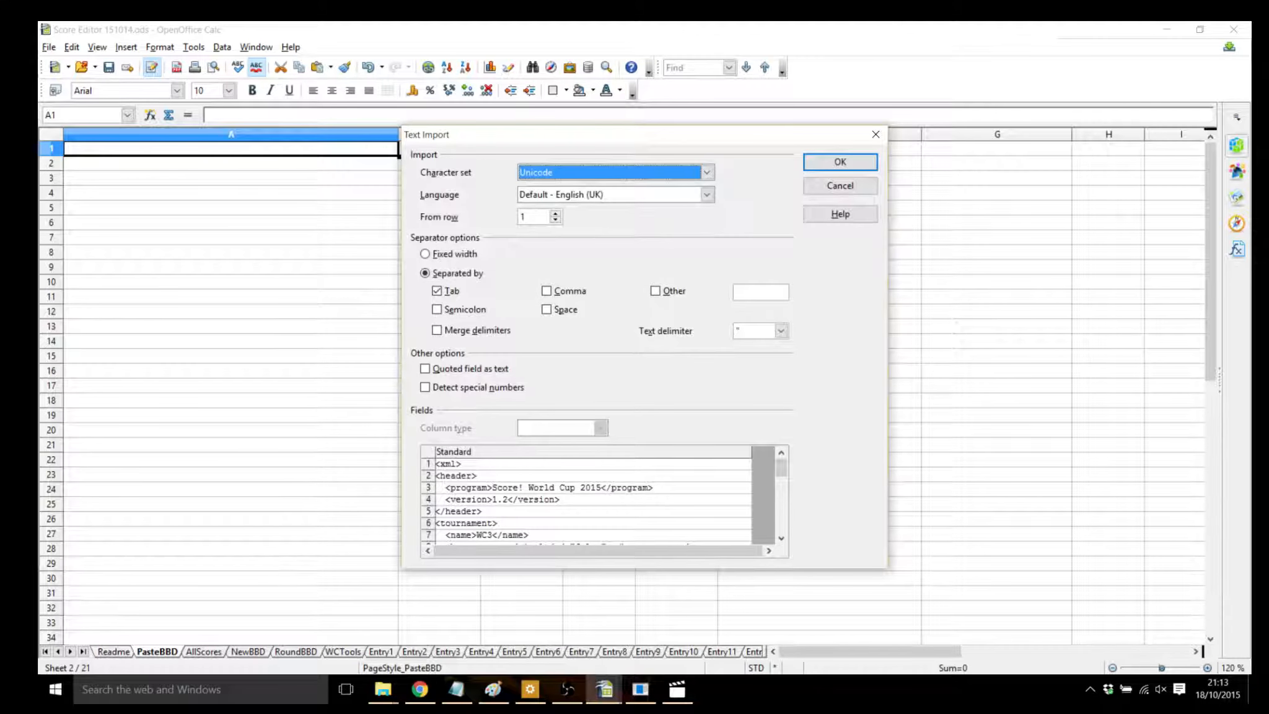
key(Return)
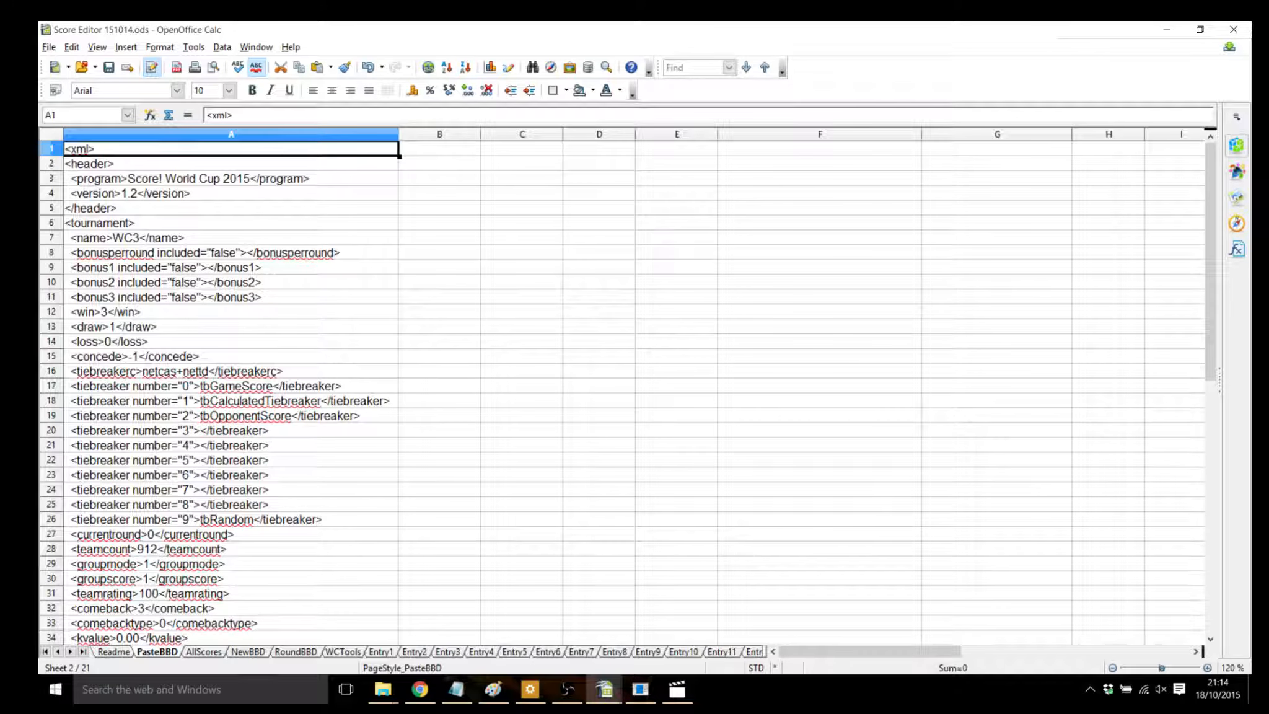
- Compare the pairings on the AllScores sheet with the Round 1 draw in Score! World Cup 2015, ending back in the spreadsheet
key(ctrl+Page_Down)
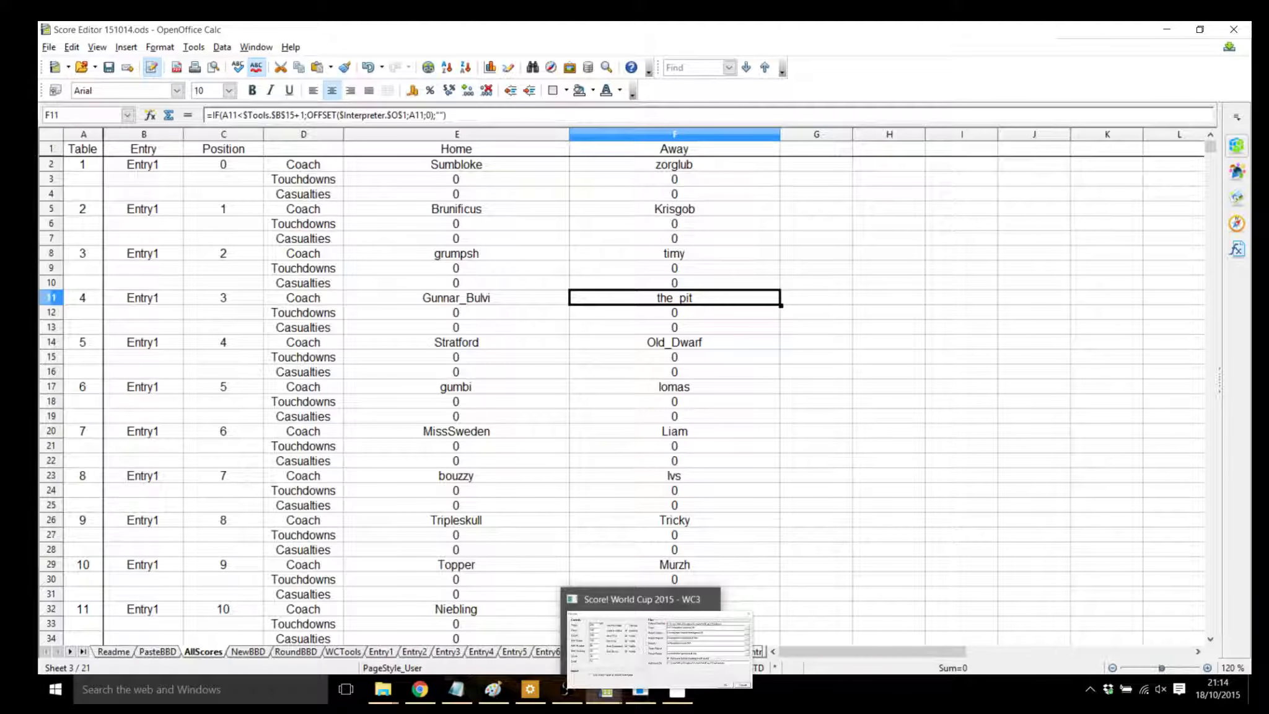
click(640, 689)
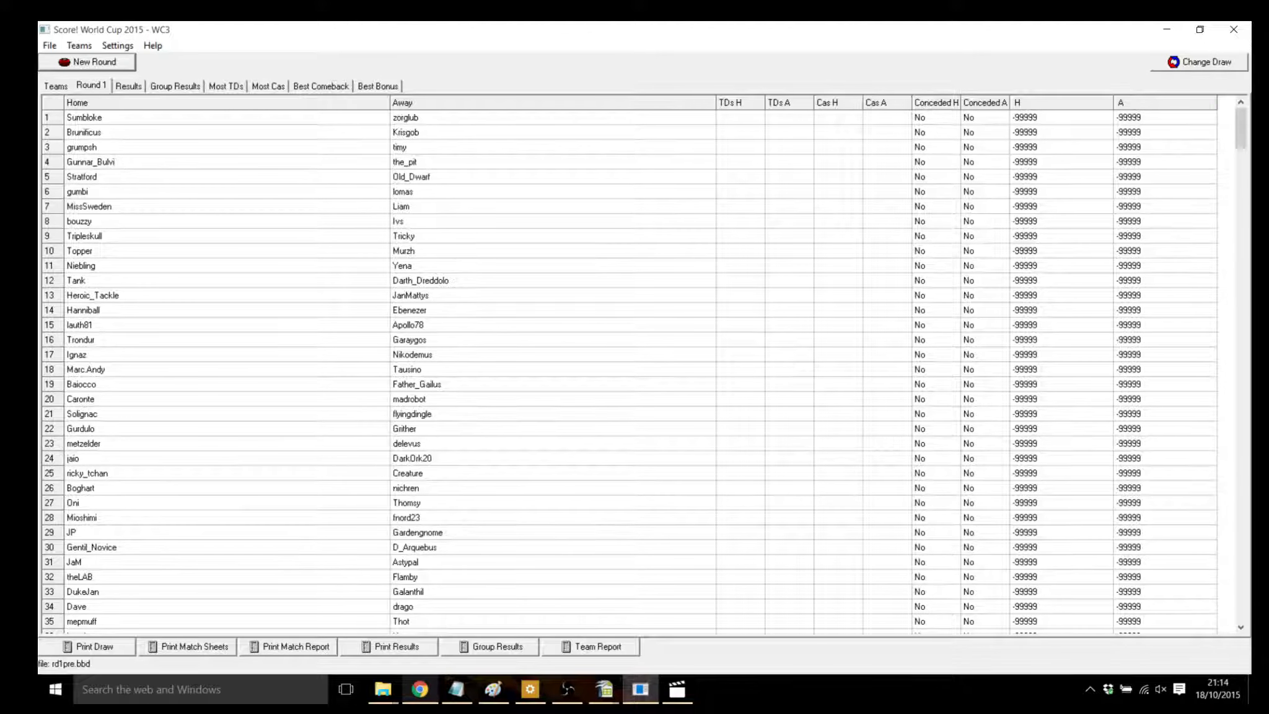
mouse_move(604, 689)
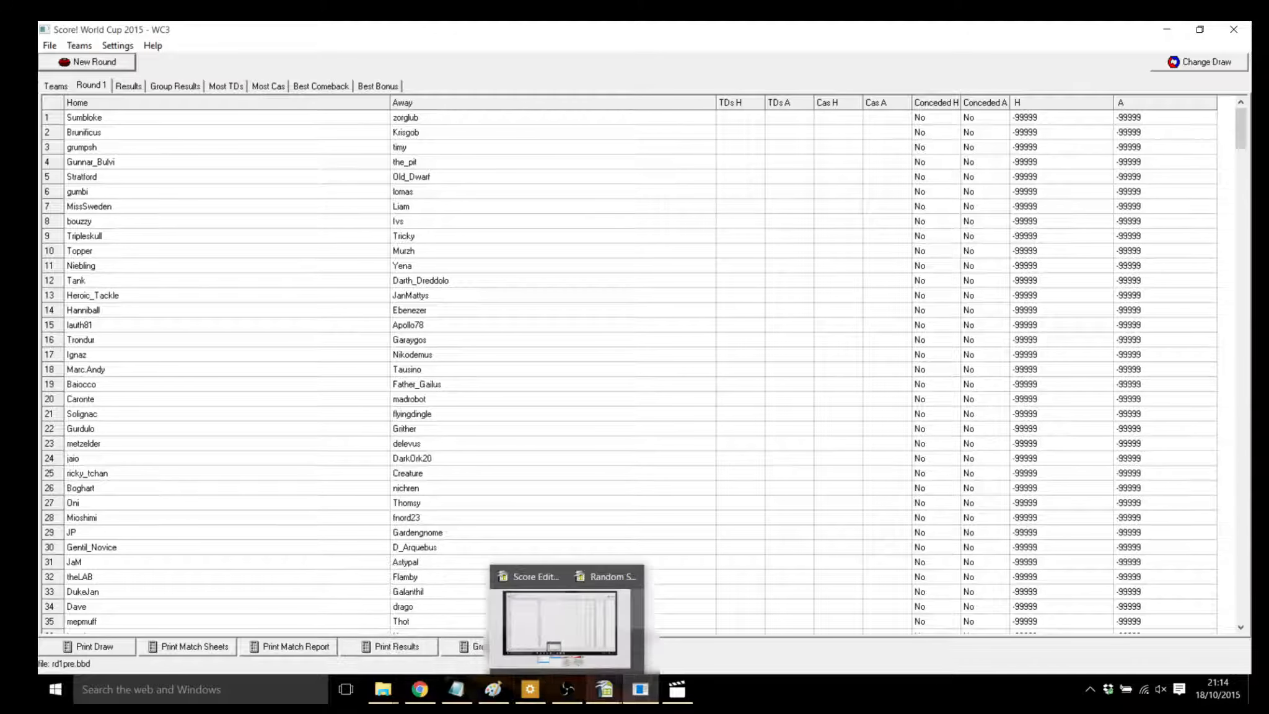
click(533, 626)
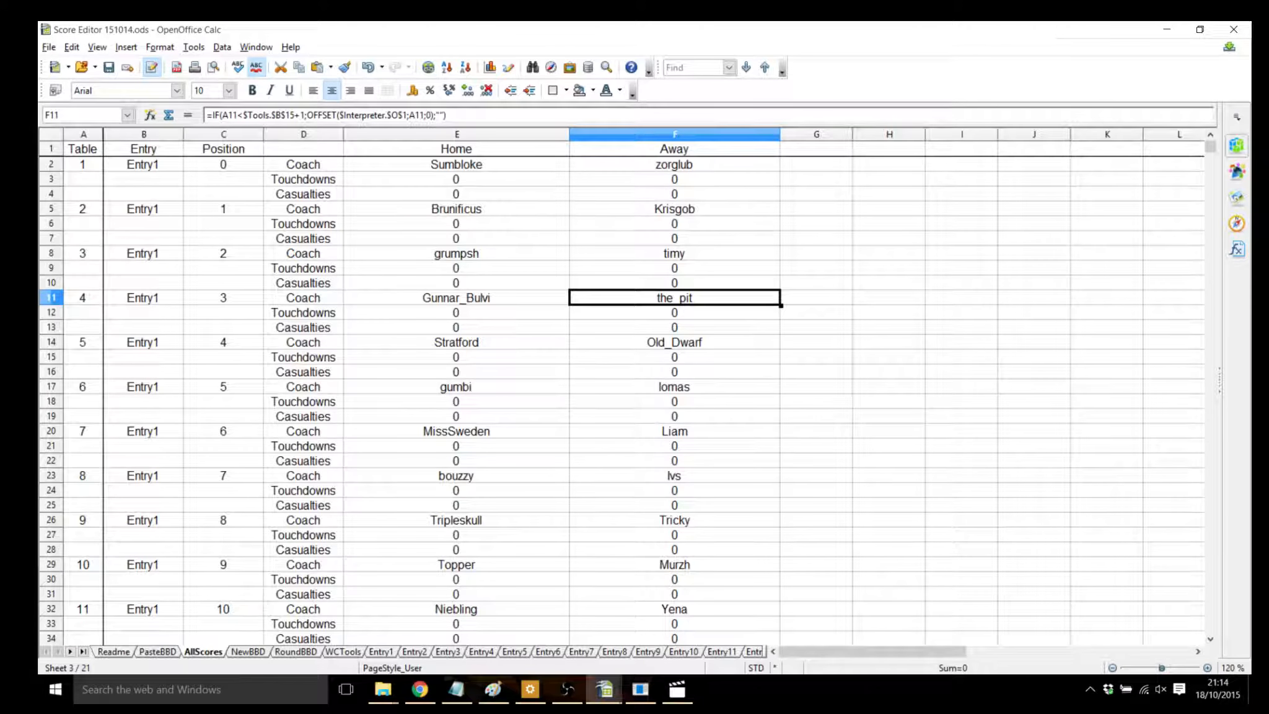
- Review the table numbers and coach pairings on the Entry1 to Entry6 sheets, finishing on Entry6
click(380, 651)
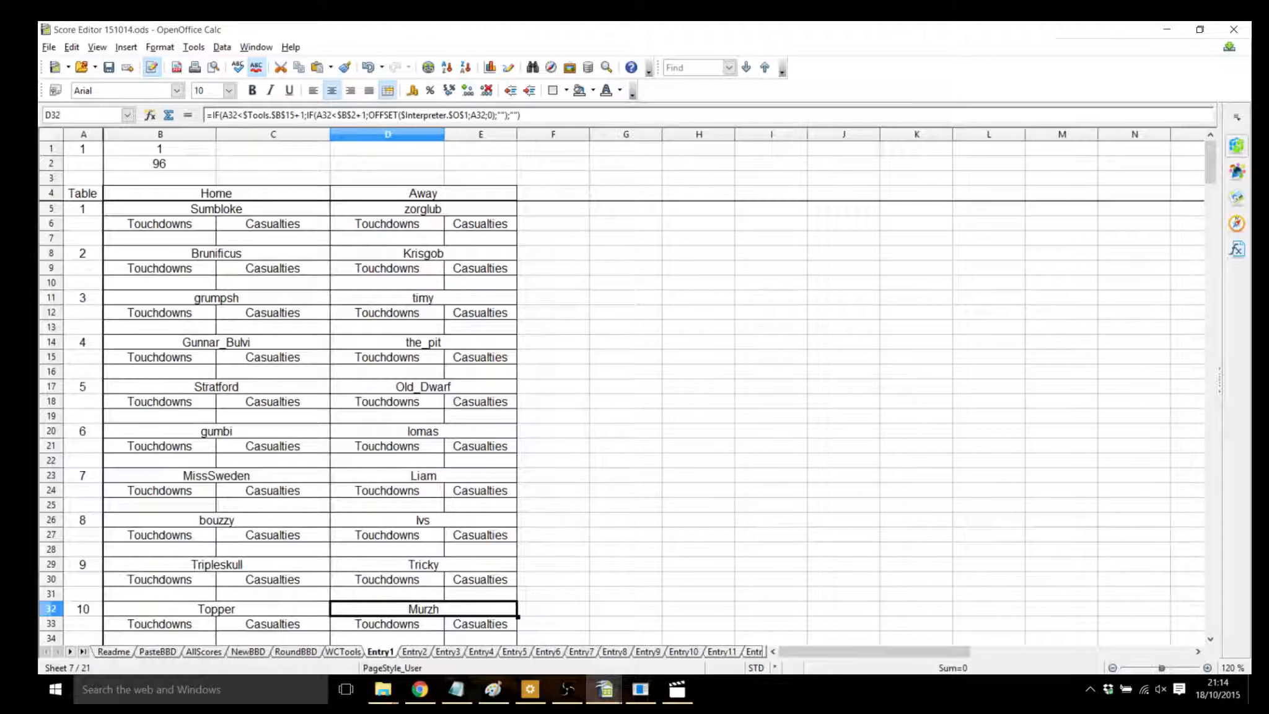
key(ctrl+Page_Down)
key(ctrl+Page_Down)
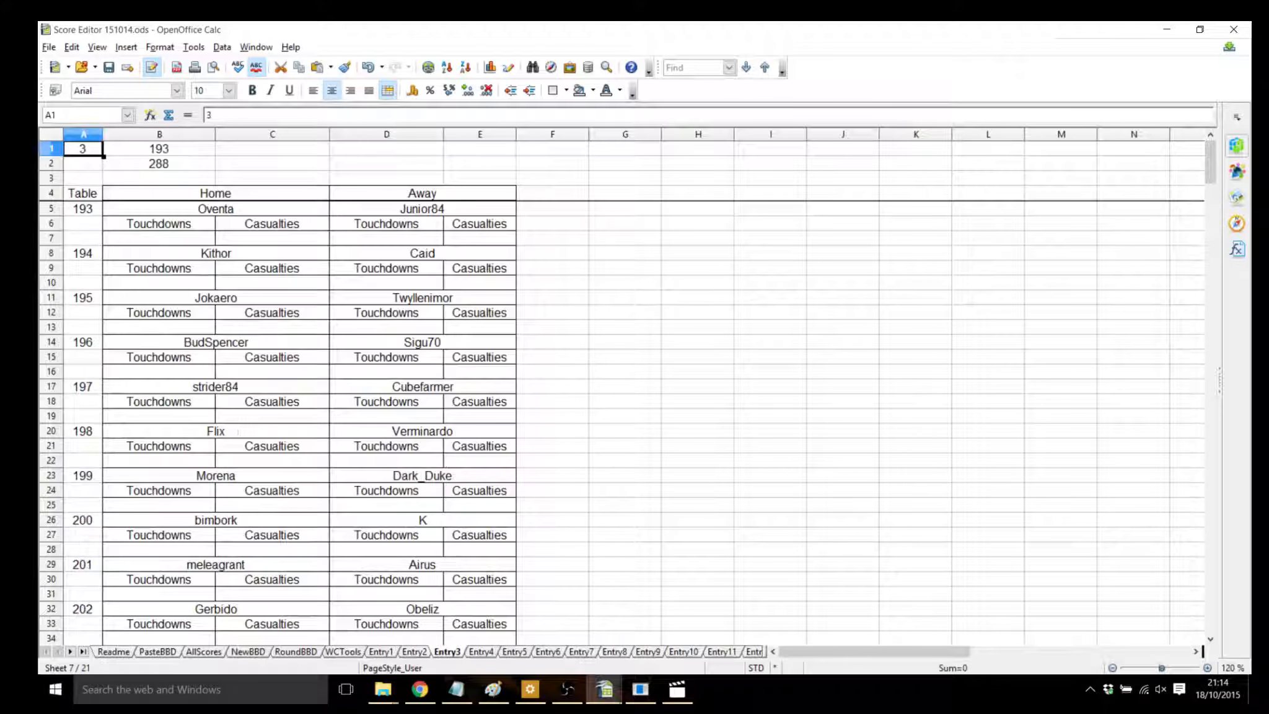
key(ctrl+Page_Down)
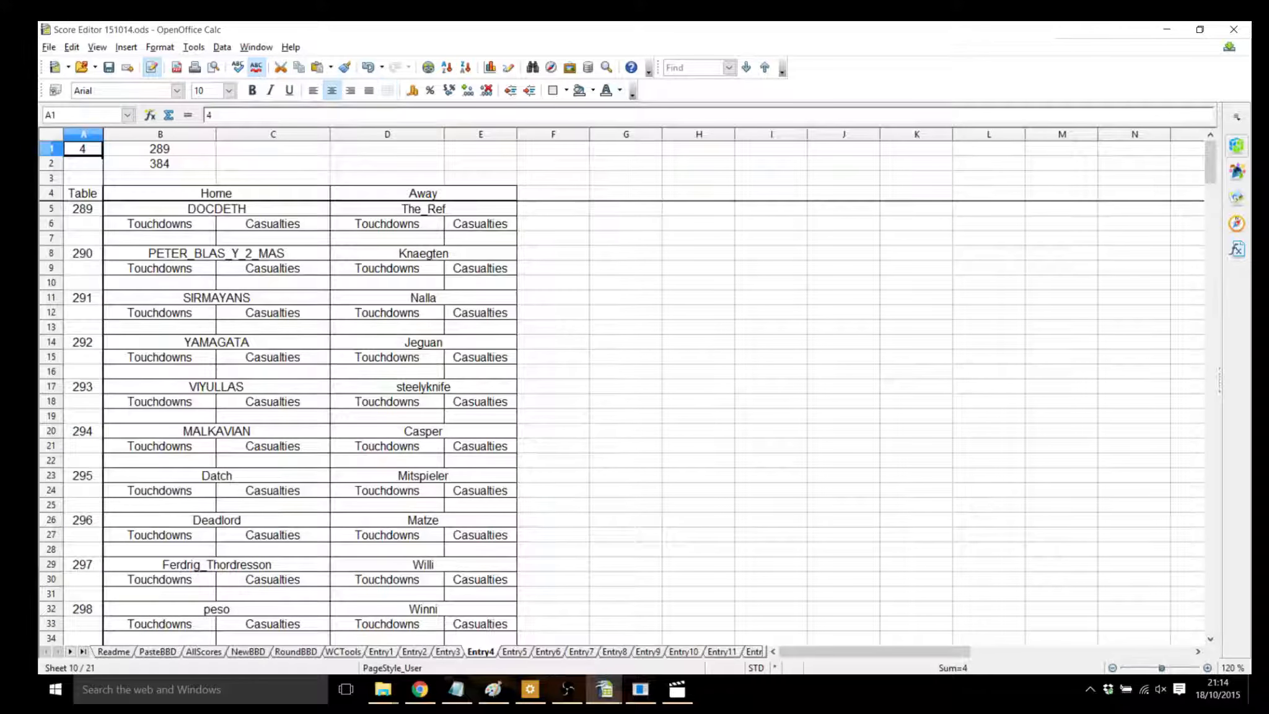
key(ctrl+Page_Up)
key(ctrl+Page_Up)
key(ctrl+Page_Up)
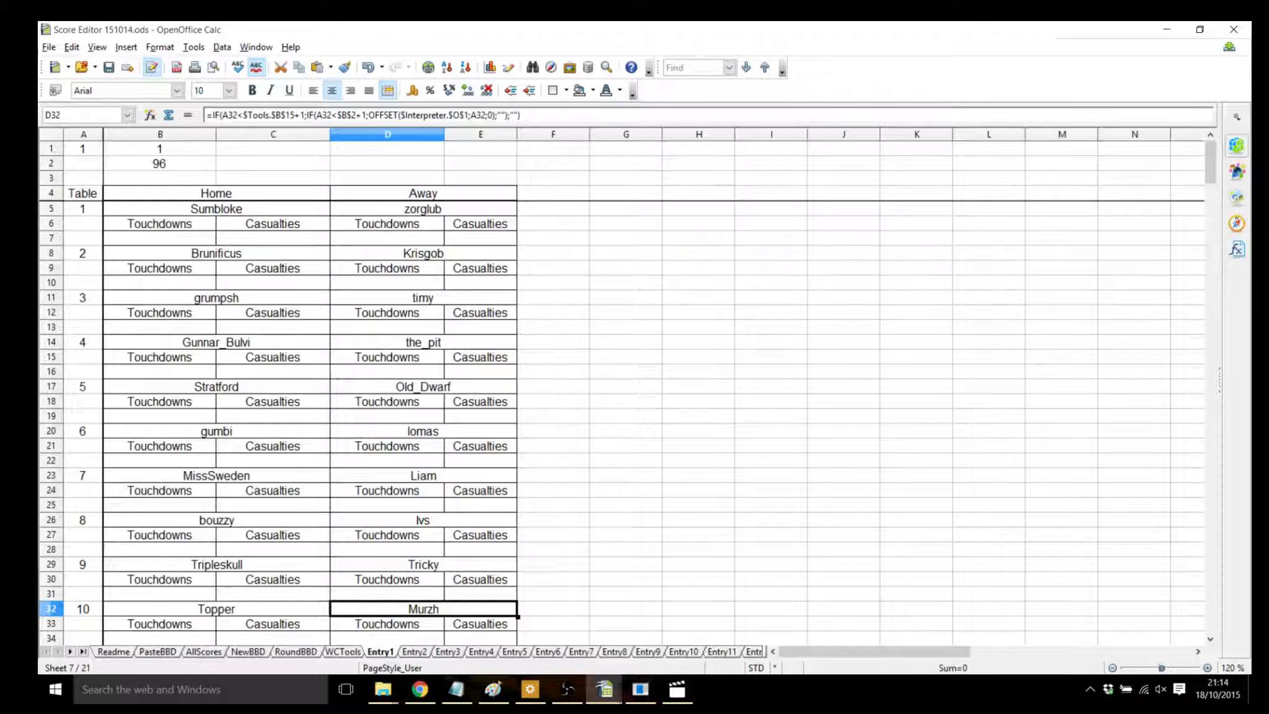
key(ctrl+Page_Down)
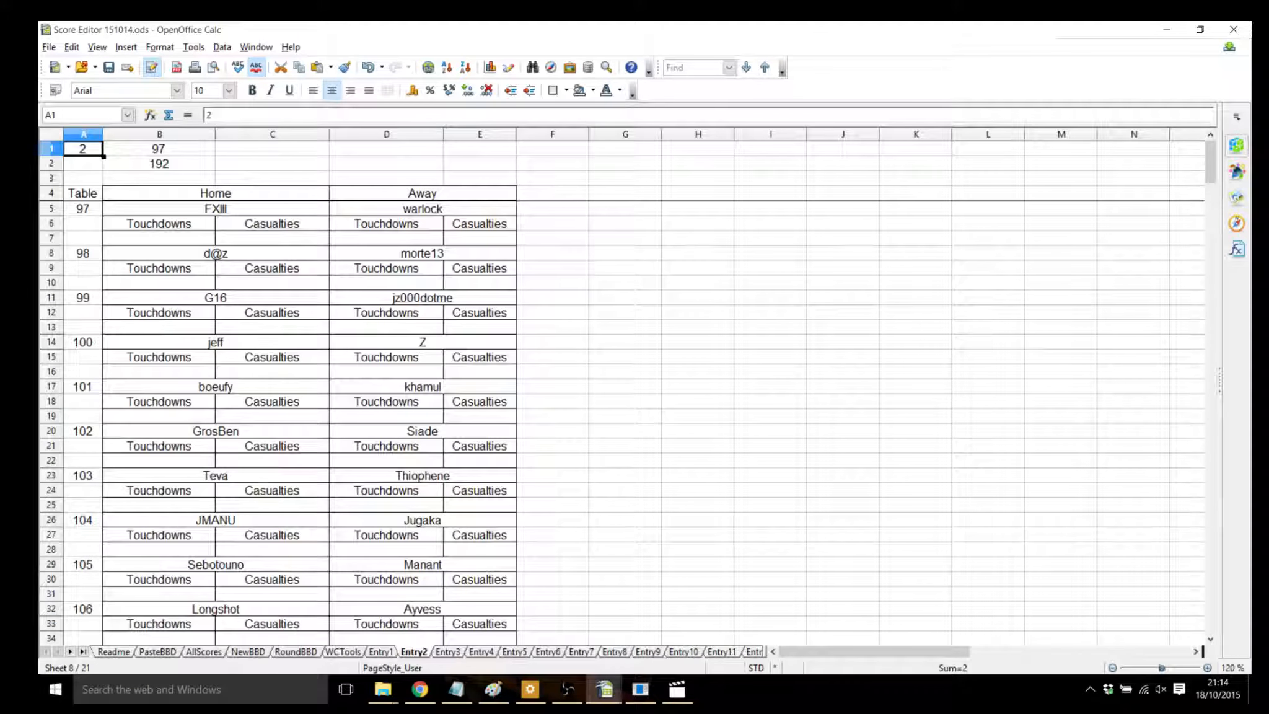
key(ctrl+Page_Up)
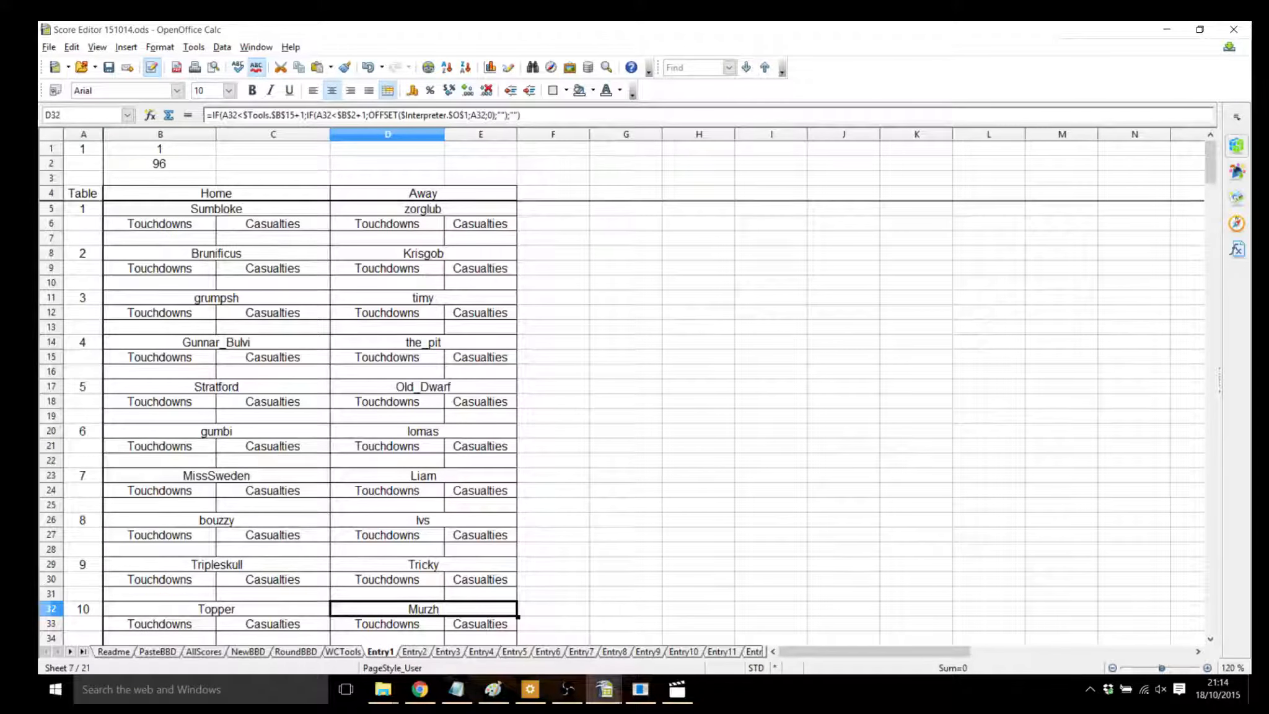
key(ctrl+Page_Down)
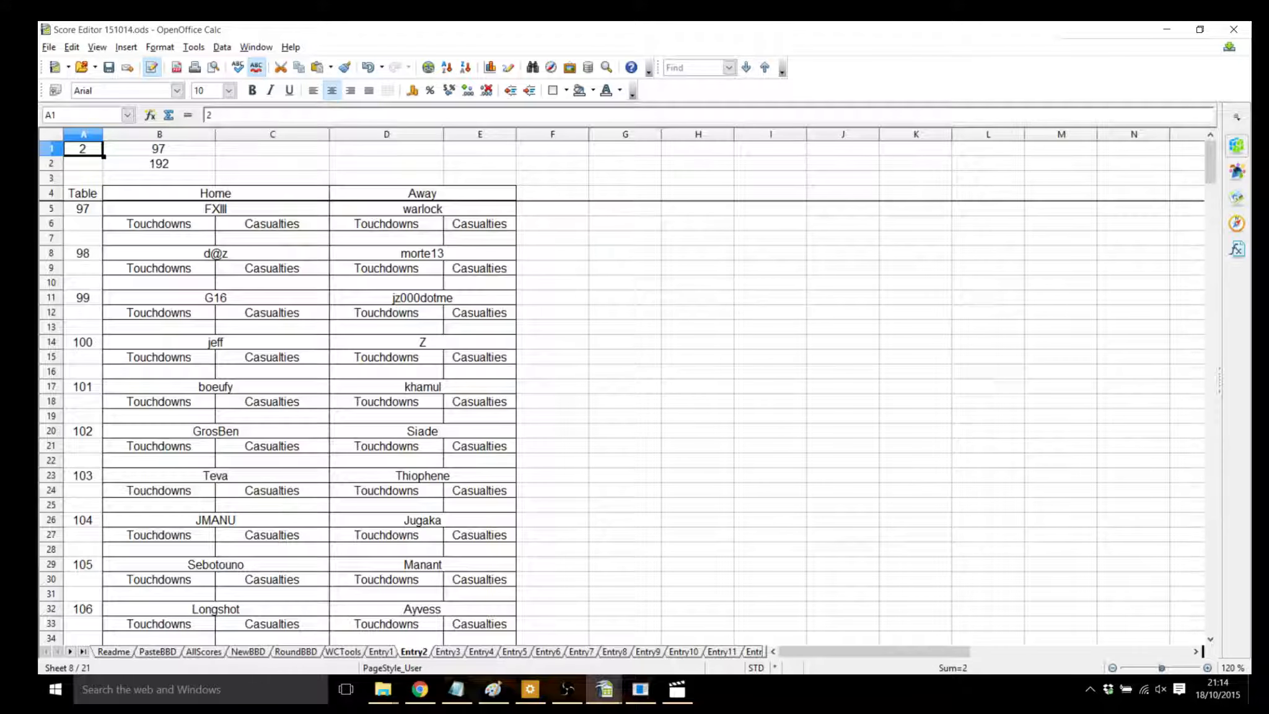
key(ctrl+Page_Down)
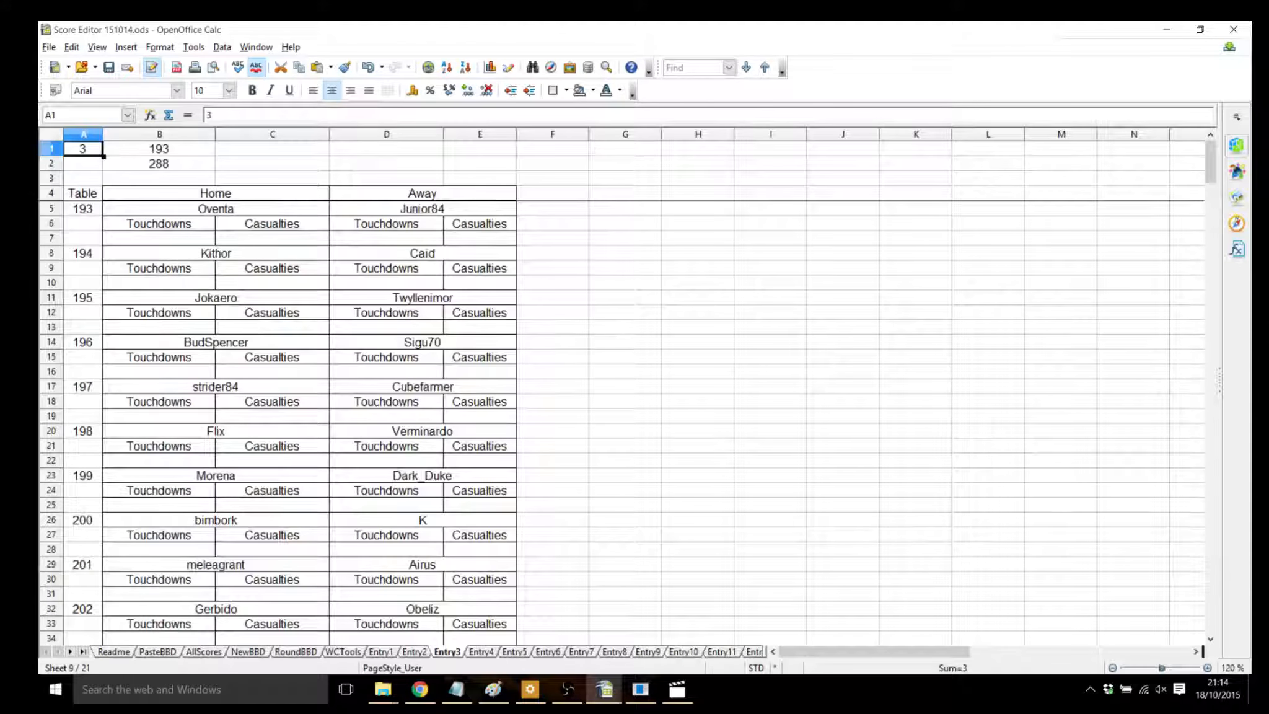
key(ctrl+Page_Down)
key(ctrl+Page_Down)
key(ctrl+Page_Down)
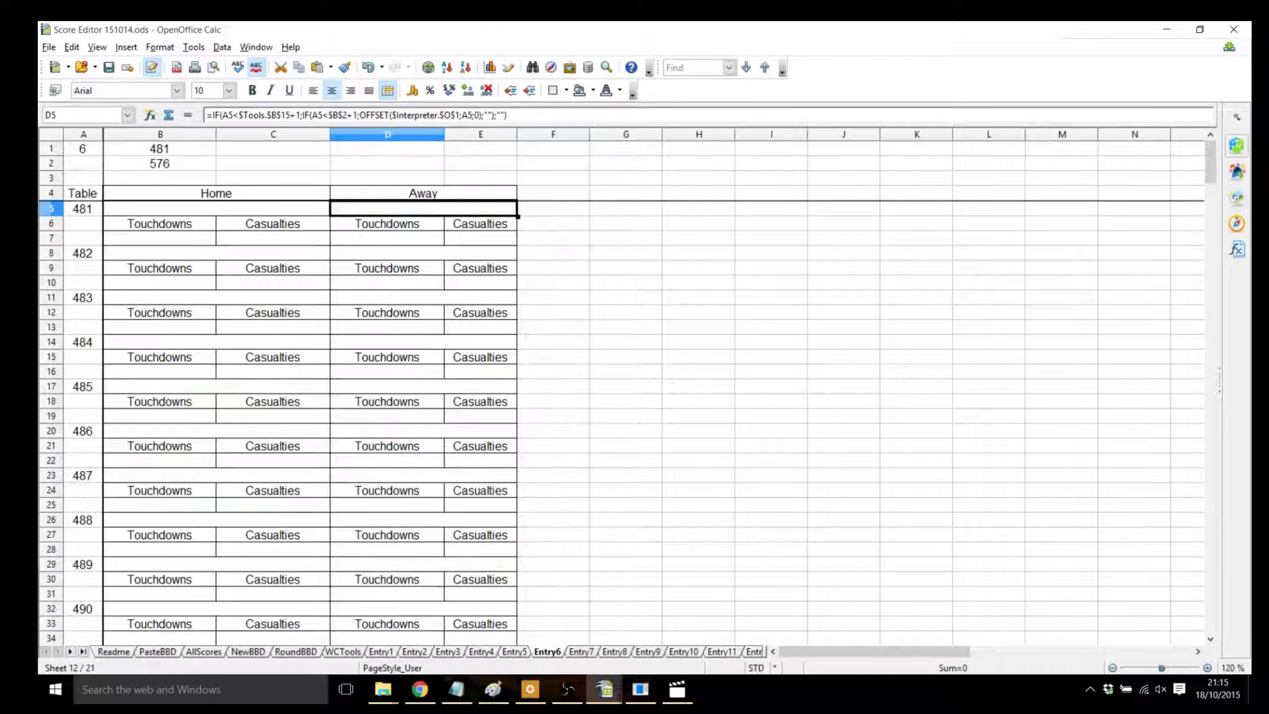
- Recheck the table numbers and coach pairings on Entry1 through Entry5, returning to the Entry1 sheet
click(380, 652)
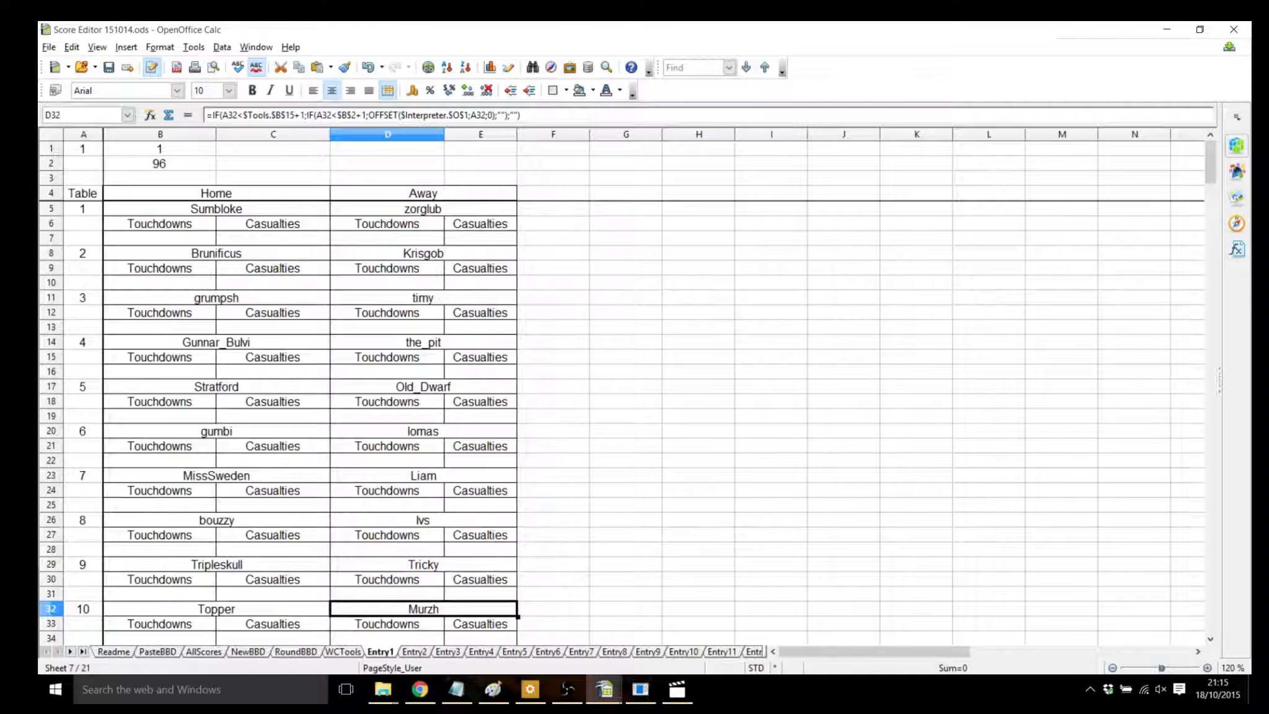
key(ctrl+Page_Down)
key(ctrl+Page_Down)
key(ctrl+Page_Down)
key(ctrl+Page_Down)
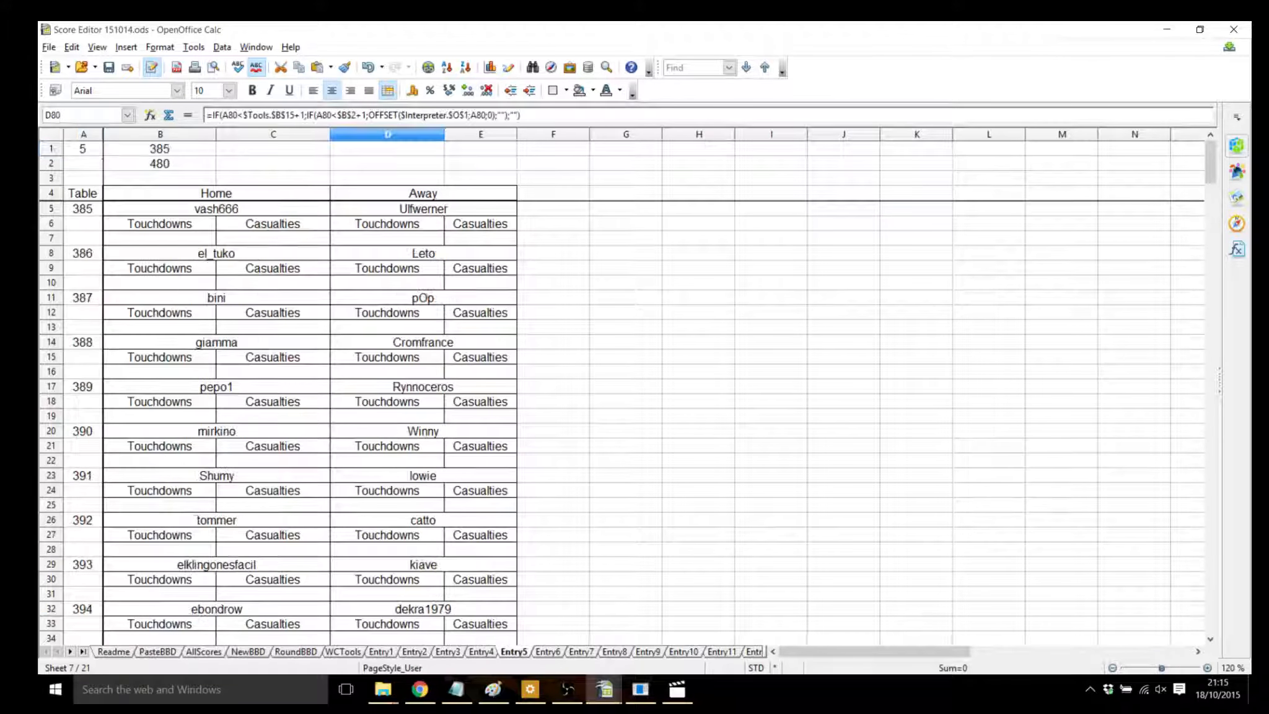
click(380, 652)
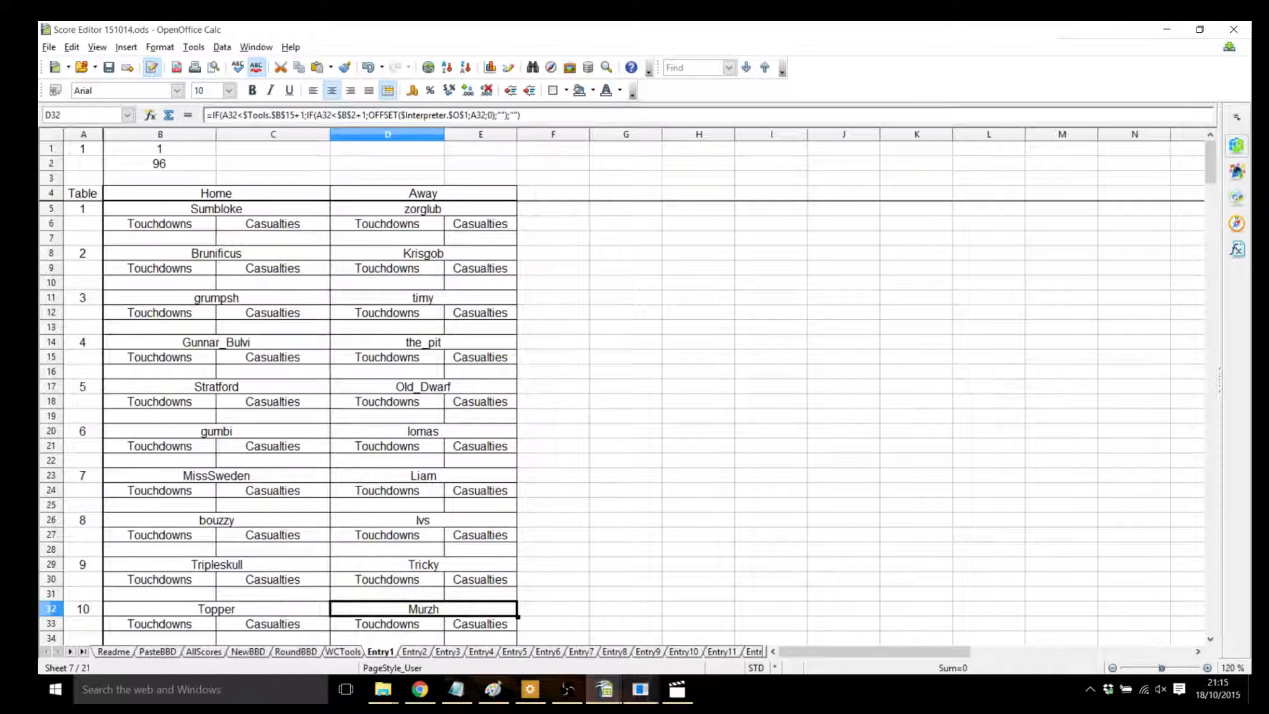
- Switch to Random Scores.ods and copy the entire Random1 sheet
mouse_move(604, 689)
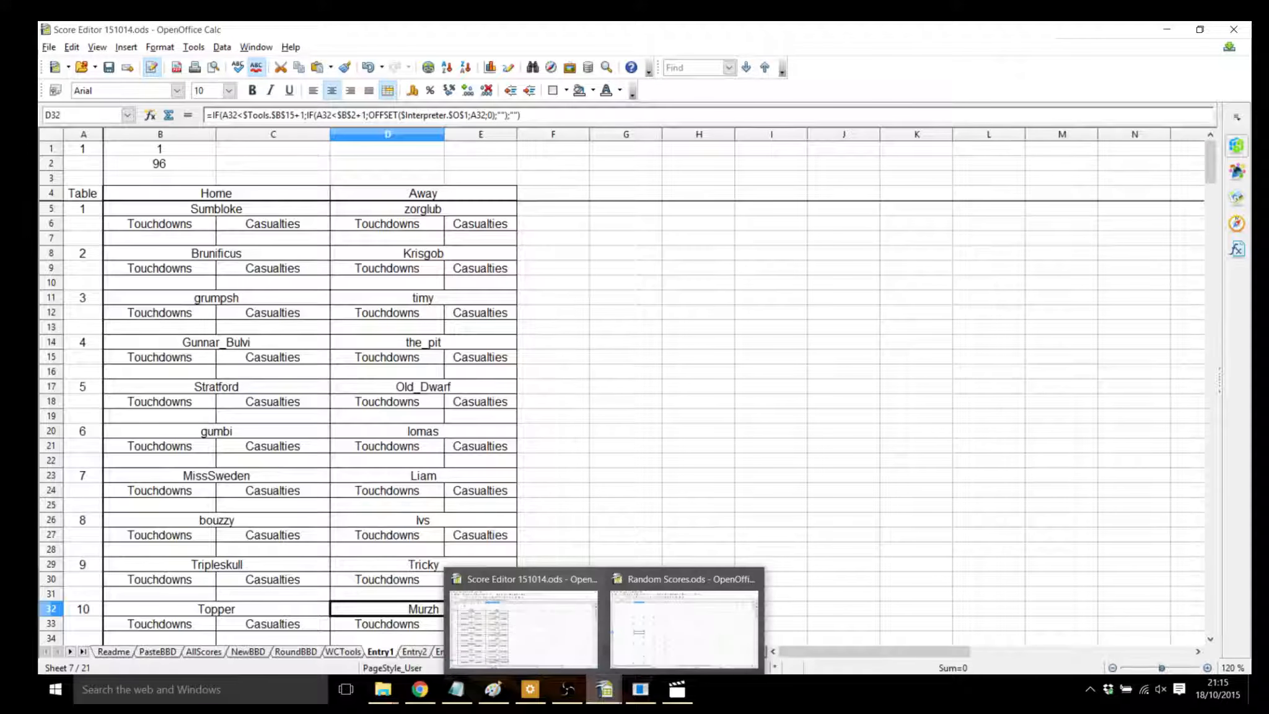
click(684, 627)
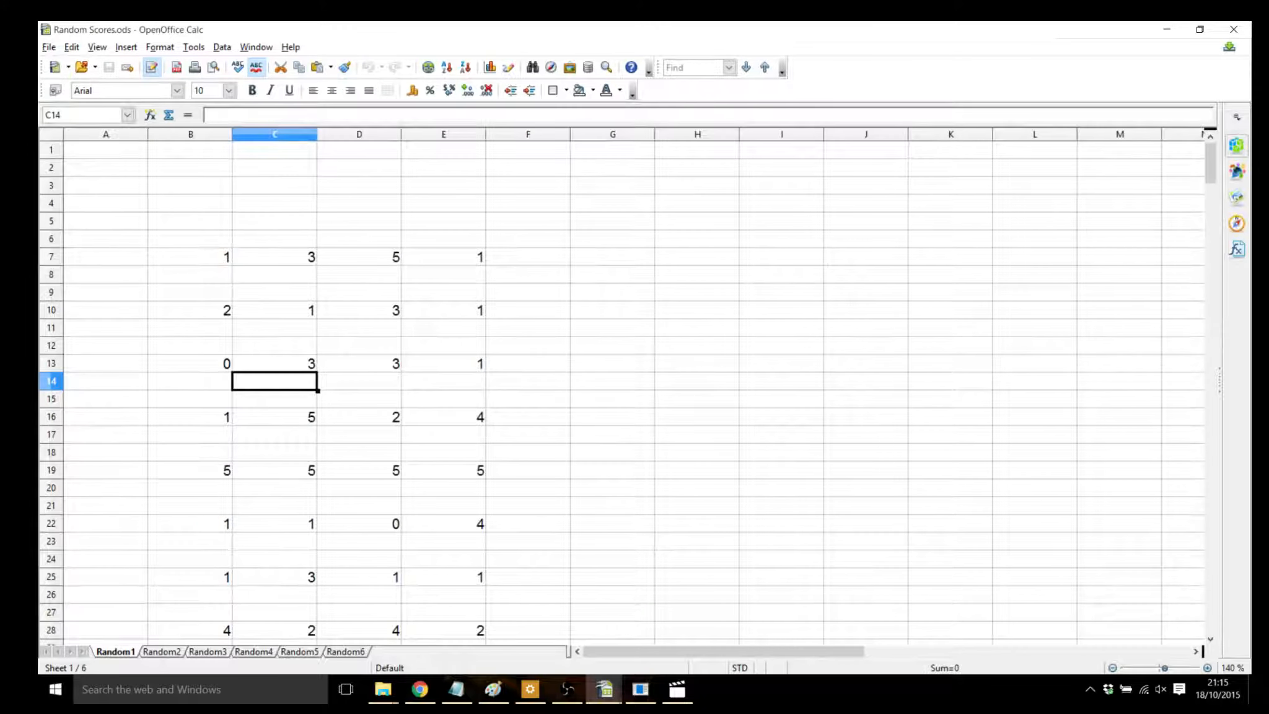
key(ctrl+a)
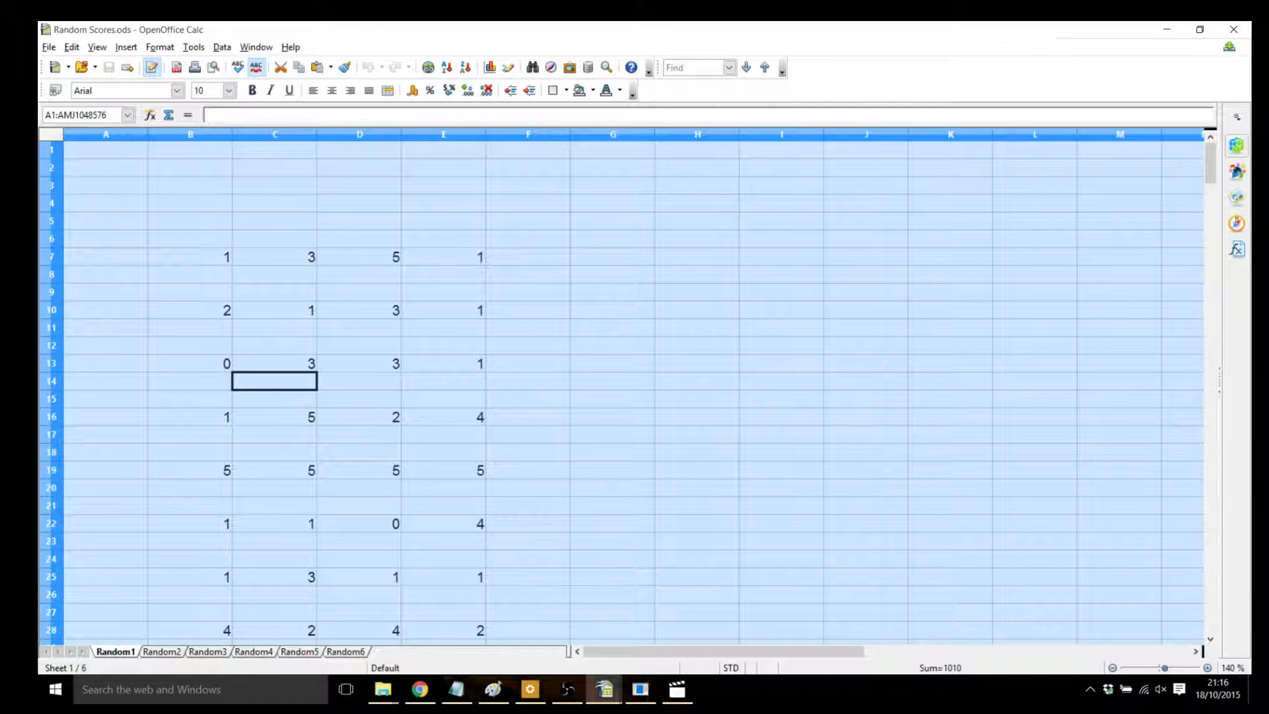
- Paste the copied scores at A1 of Entry1 in Score Editor 151014.ods as text, numbers and dates only, skipping empty cells
mouse_move(605, 688)
click(527, 626)
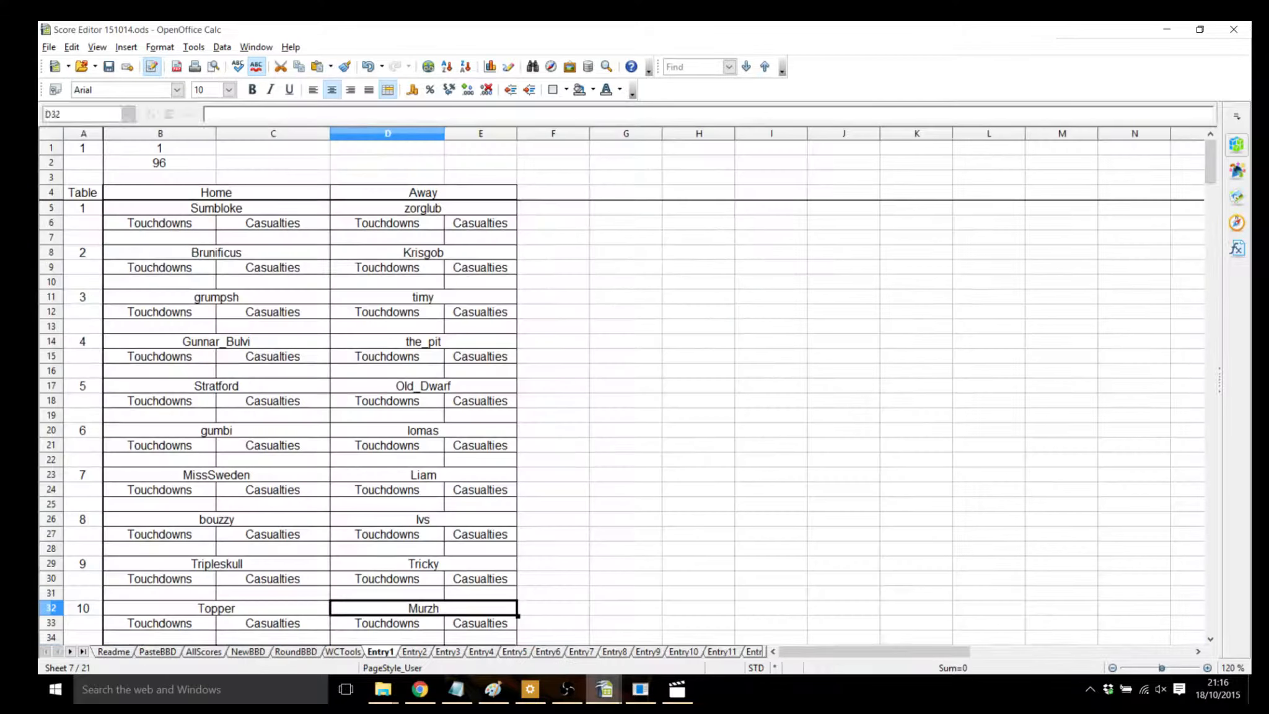
right_click(72, 150)
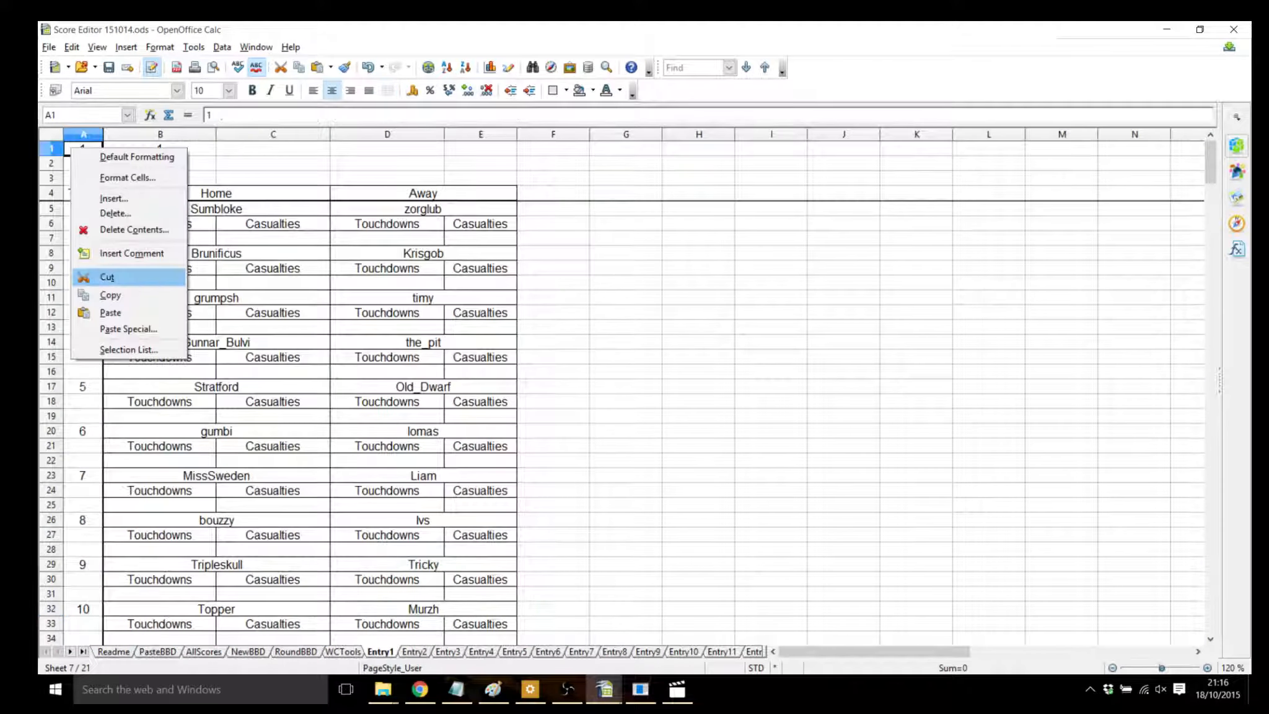
click(128, 328)
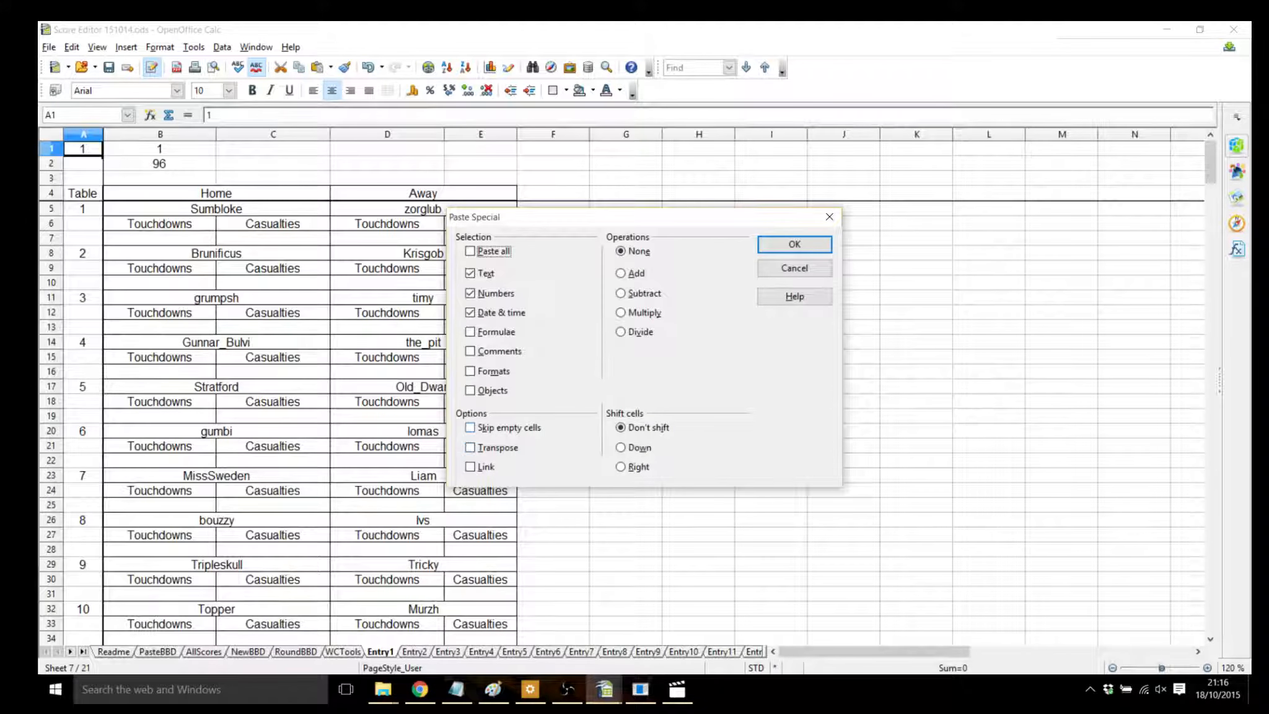
click(470, 427)
click(794, 244)
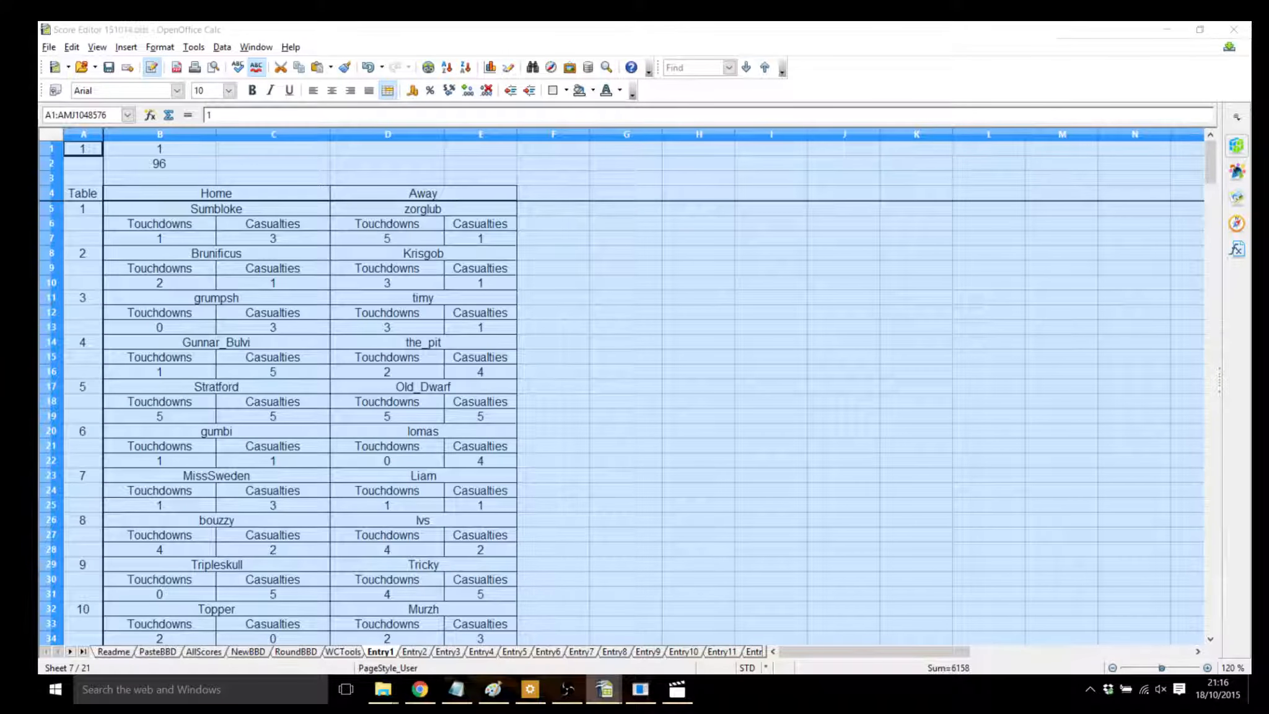
- Copy a fresh set of scores from Random1 in Random Scores.ods and paste the values at A1 of Entry2, skipping empty cells
mouse_move(605, 689)
click(682, 626)
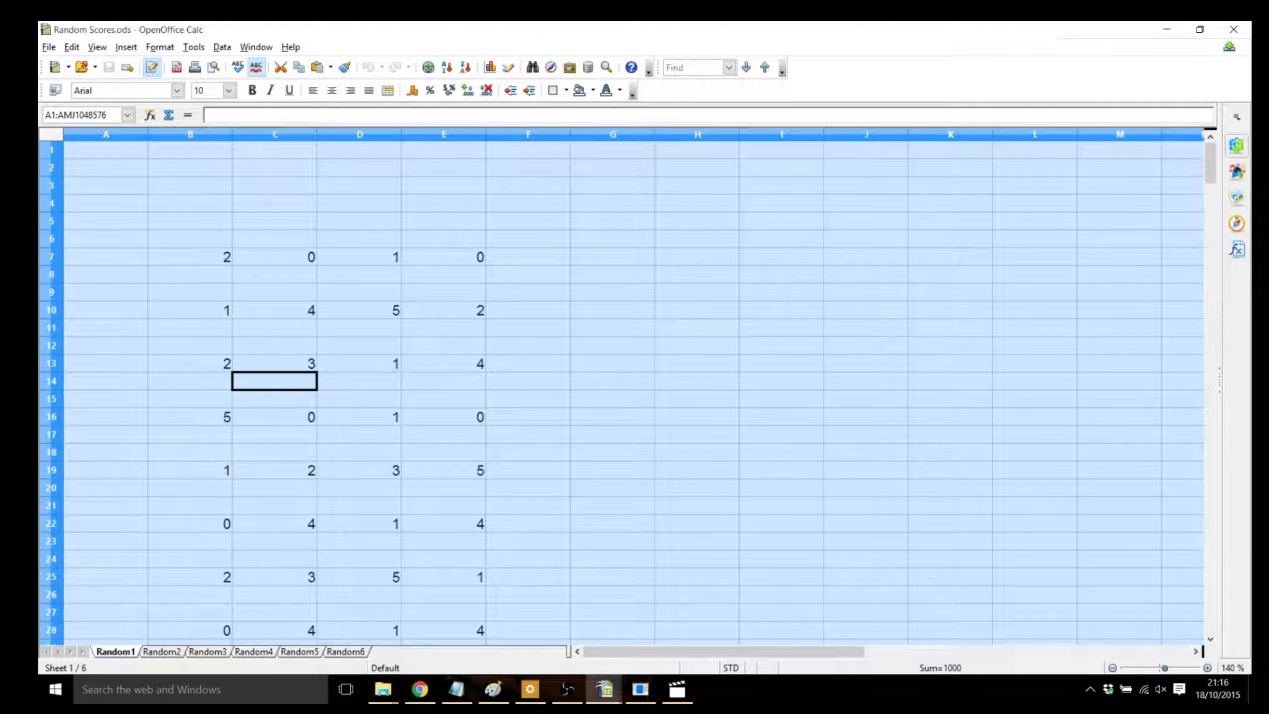
mouse_move(605, 689)
click(523, 620)
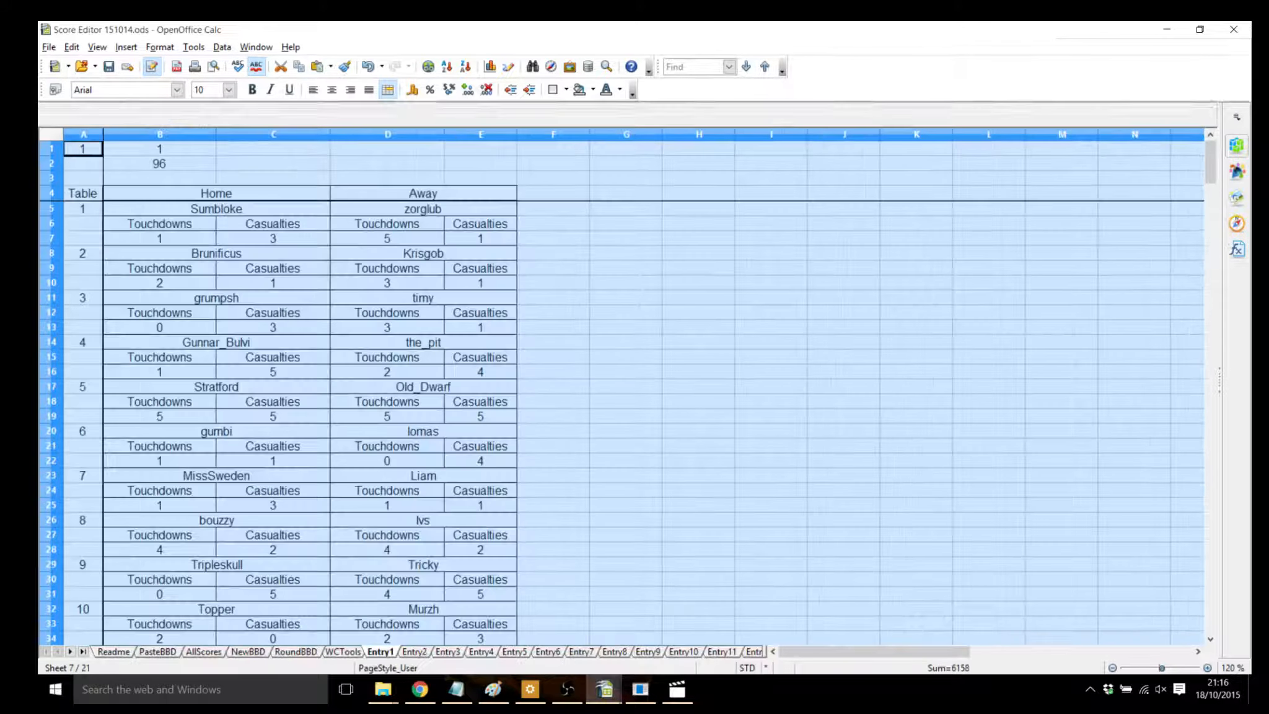
key(ctrl+Page_Down)
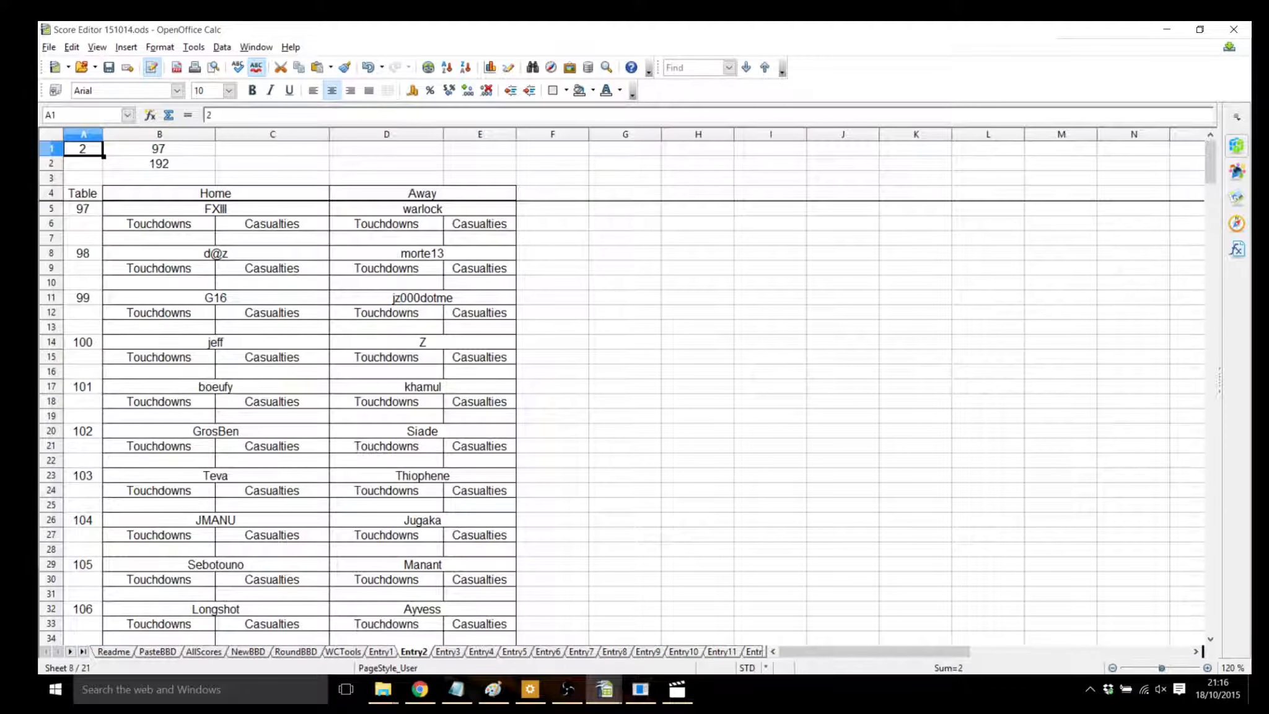
right_click(89, 150)
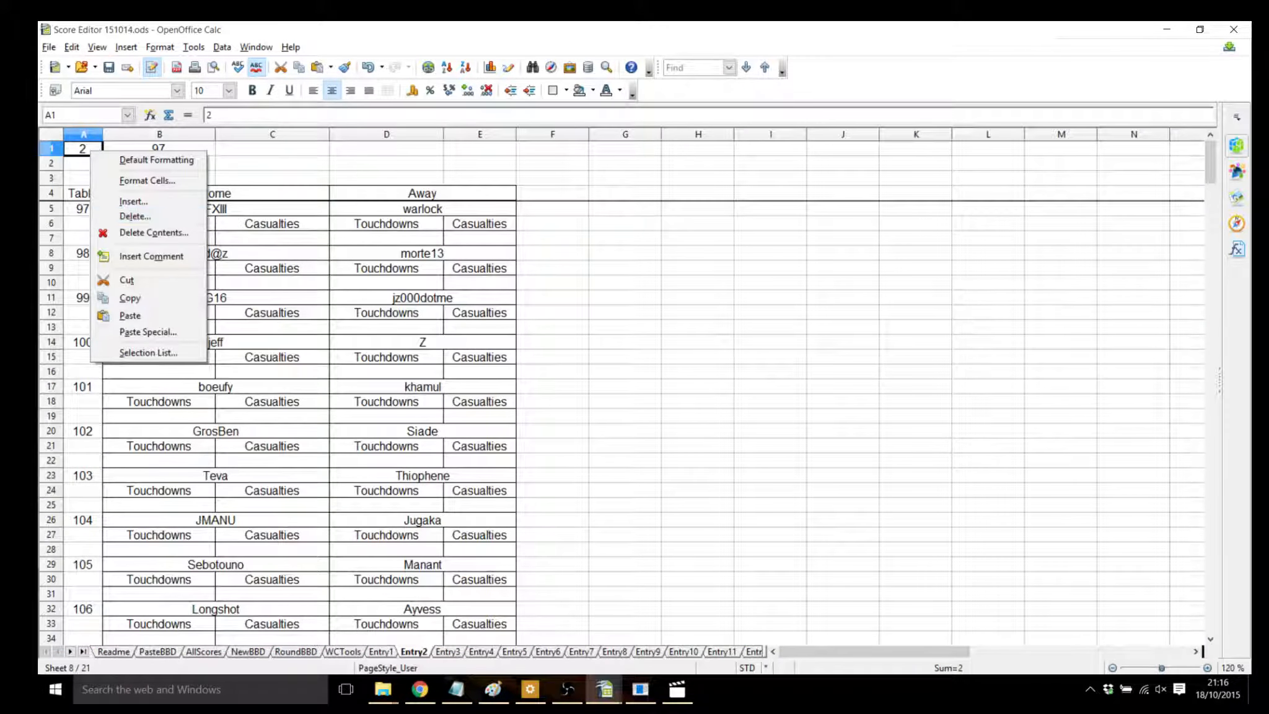
click(148, 332)
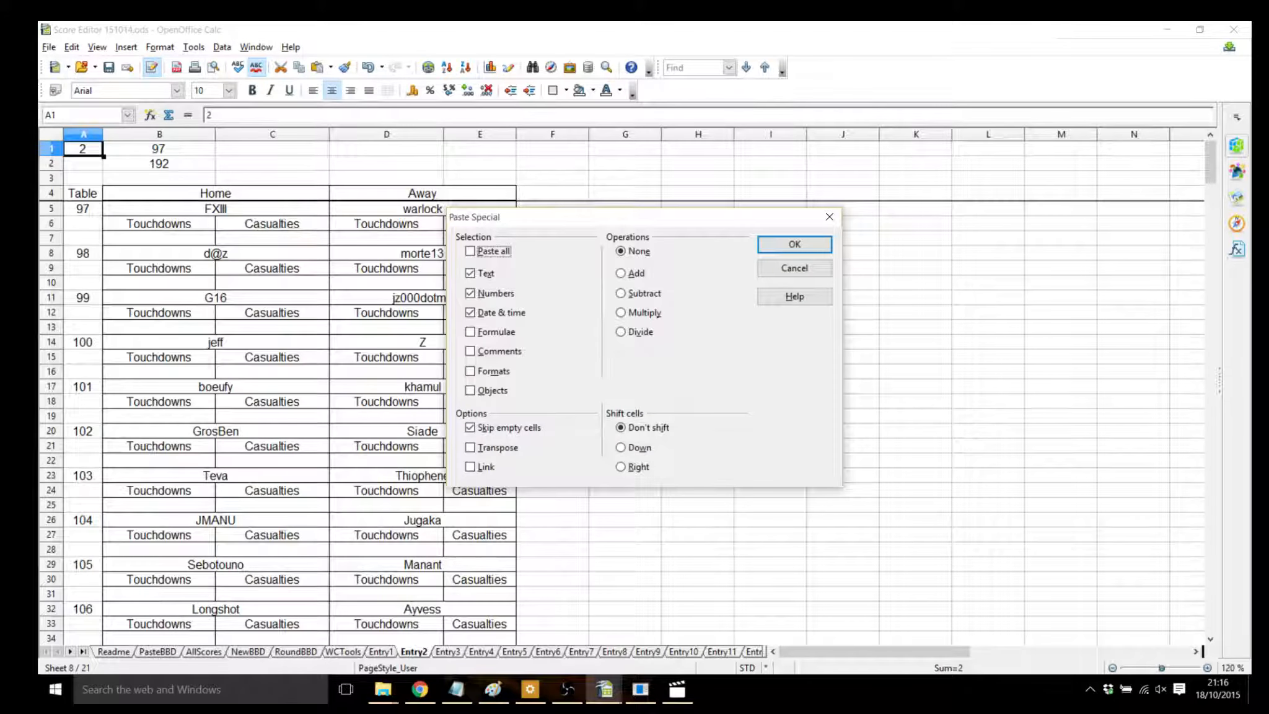
key(Return)
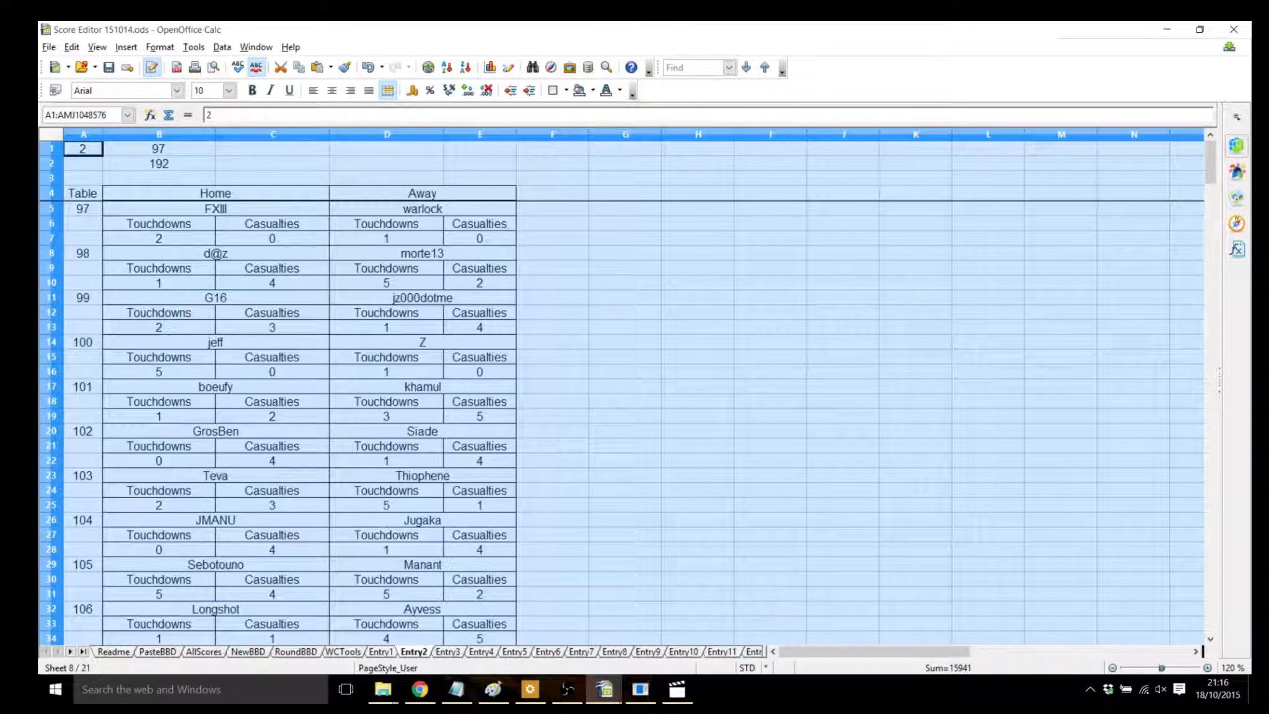
- Return to Random Scores.ods, recalculate the random scores, and copy the entire Random1 sheet
mouse_move(604, 689)
click(681, 625)
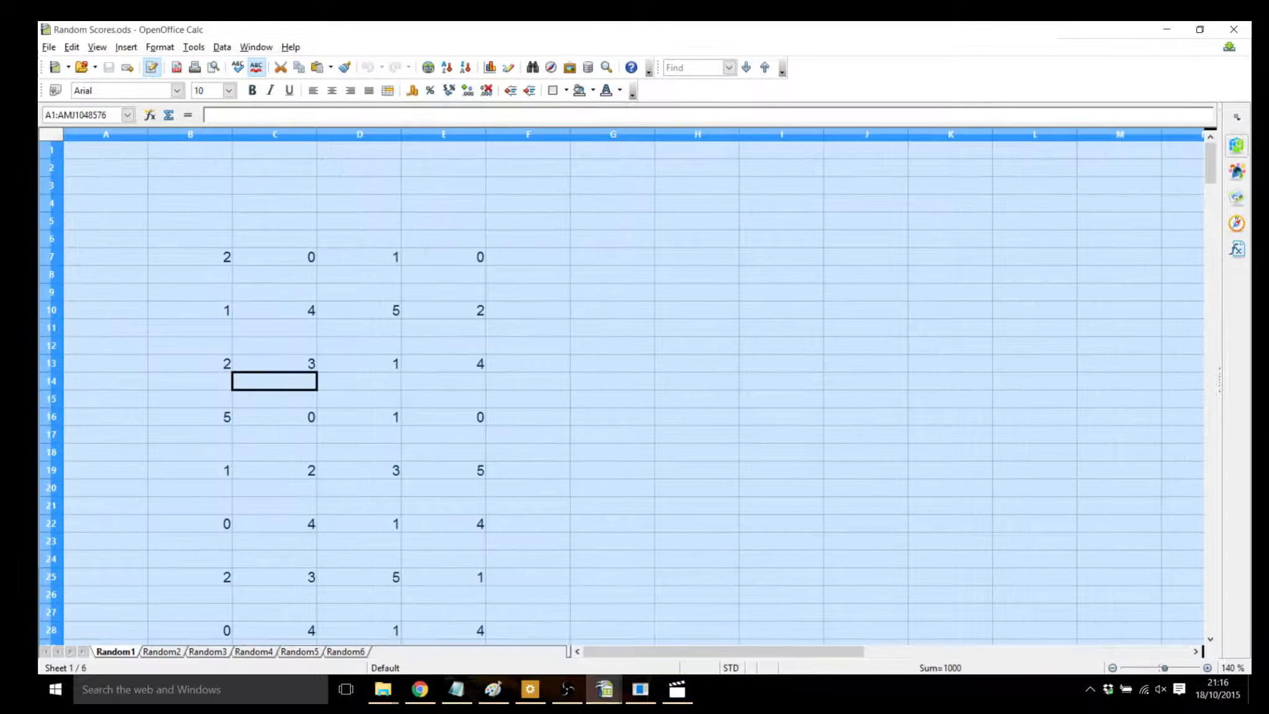
key(F9)
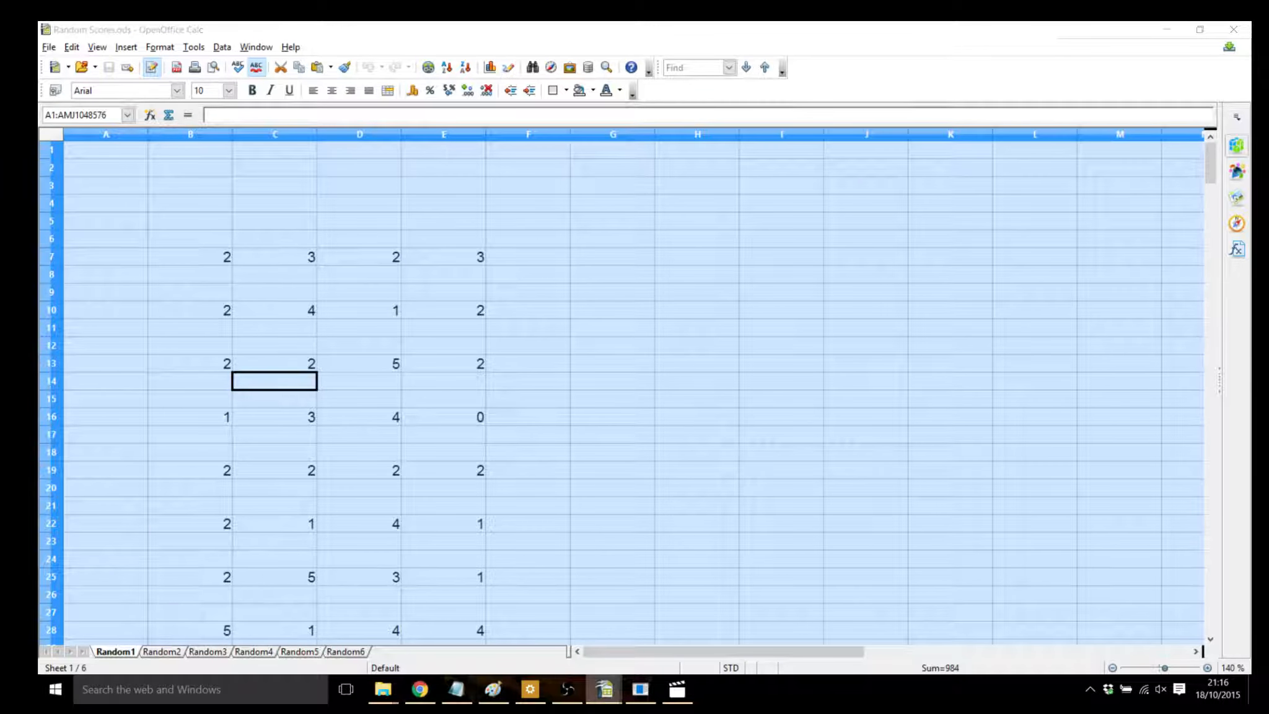
- Paste the recalculated scores as values at A1 of Entry3 in Score Editor 151014.ods, skipping empty cells
mouse_move(605, 689)
click(524, 629)
key(ctrl+Page_Down)
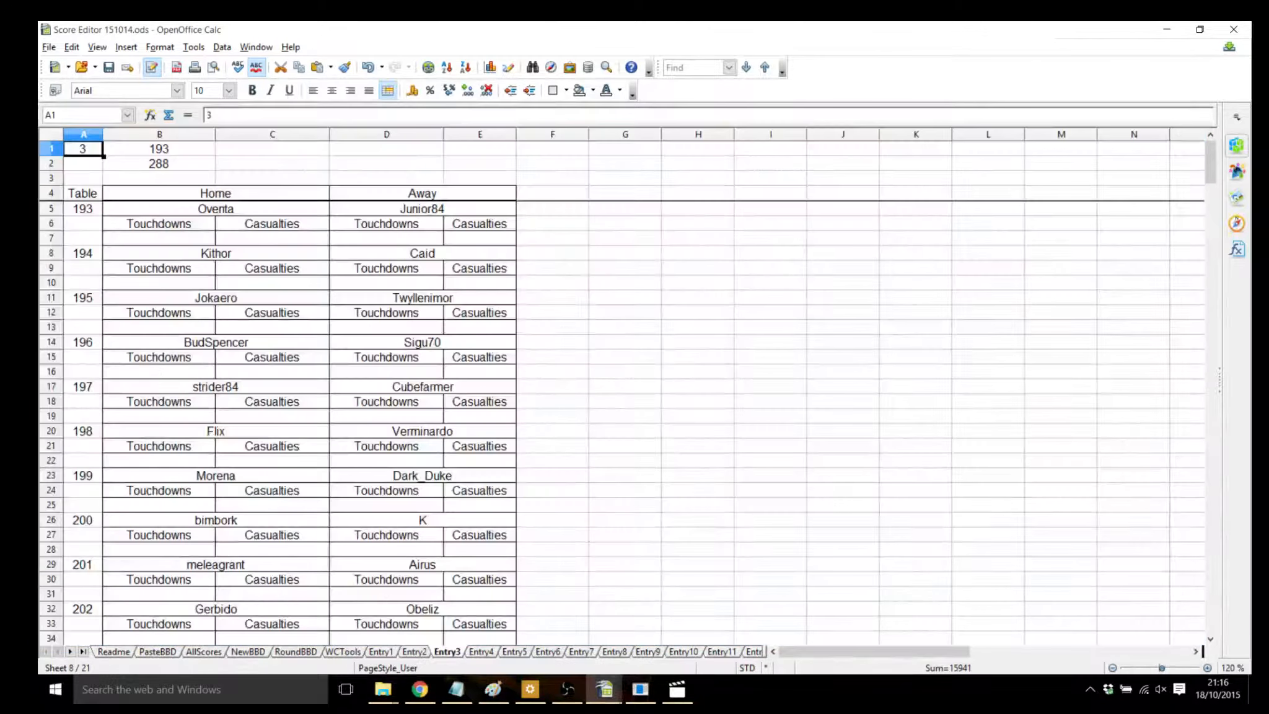
right_click(100, 159)
key(Escape)
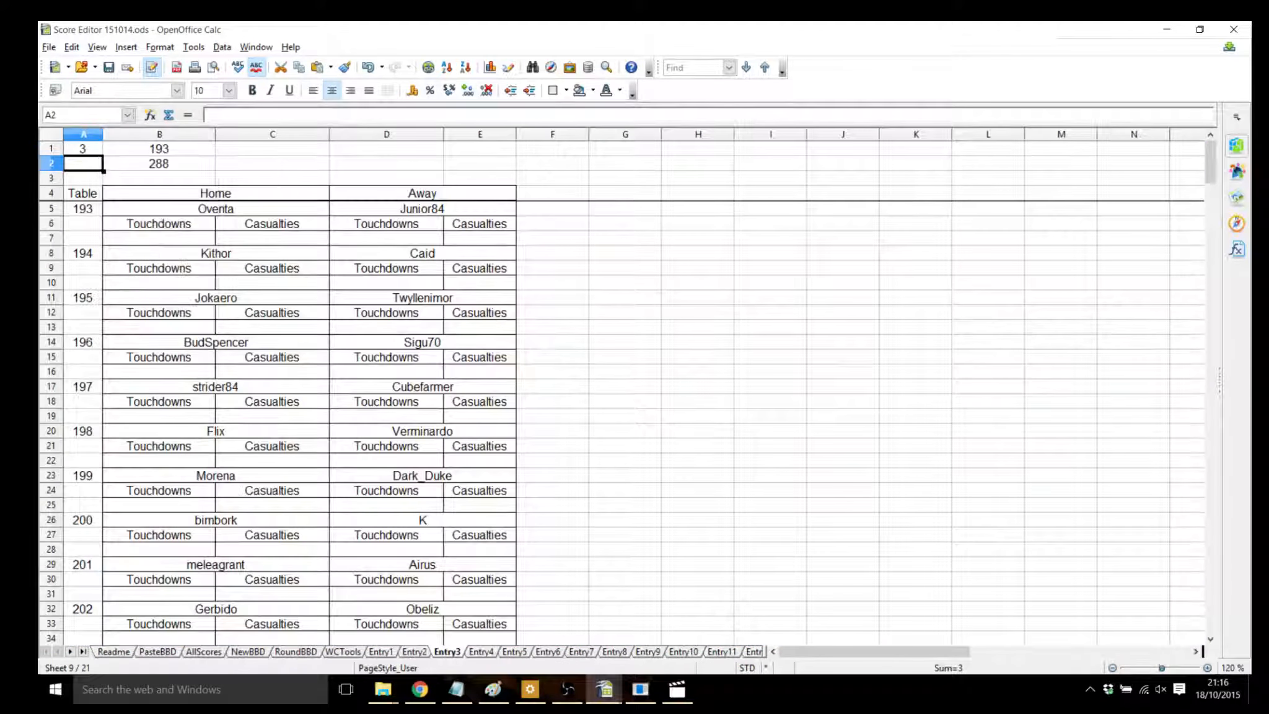
right_click(82, 149)
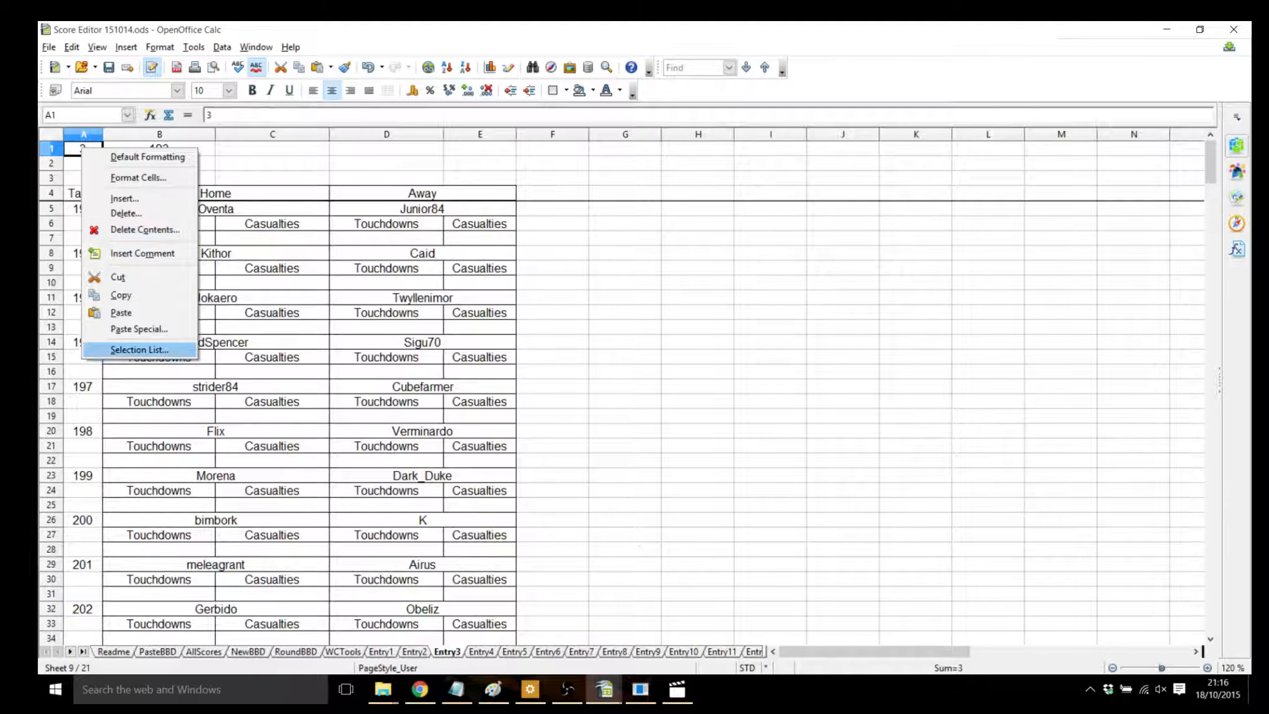
click(139, 329)
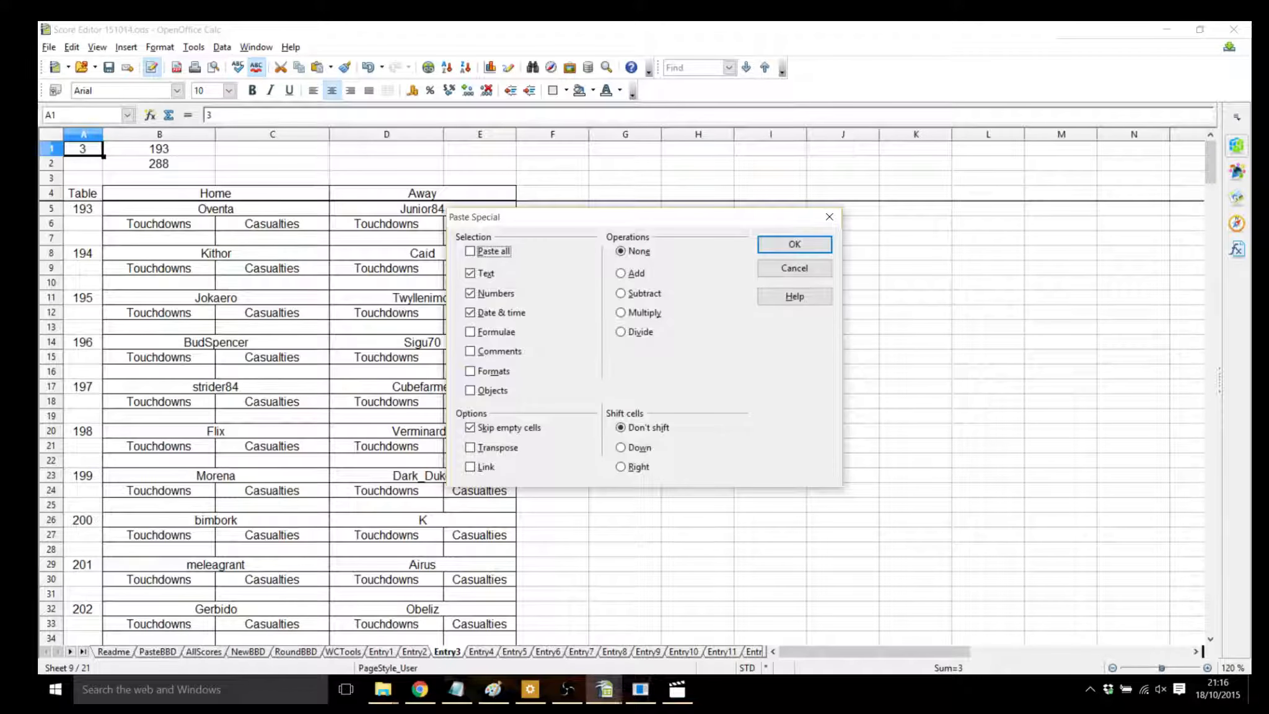
key(Return)
- Paste the same copied scores as values at A1 of both Entry4 and Entry5, skipping empty cells
key(ctrl+Page_Down)
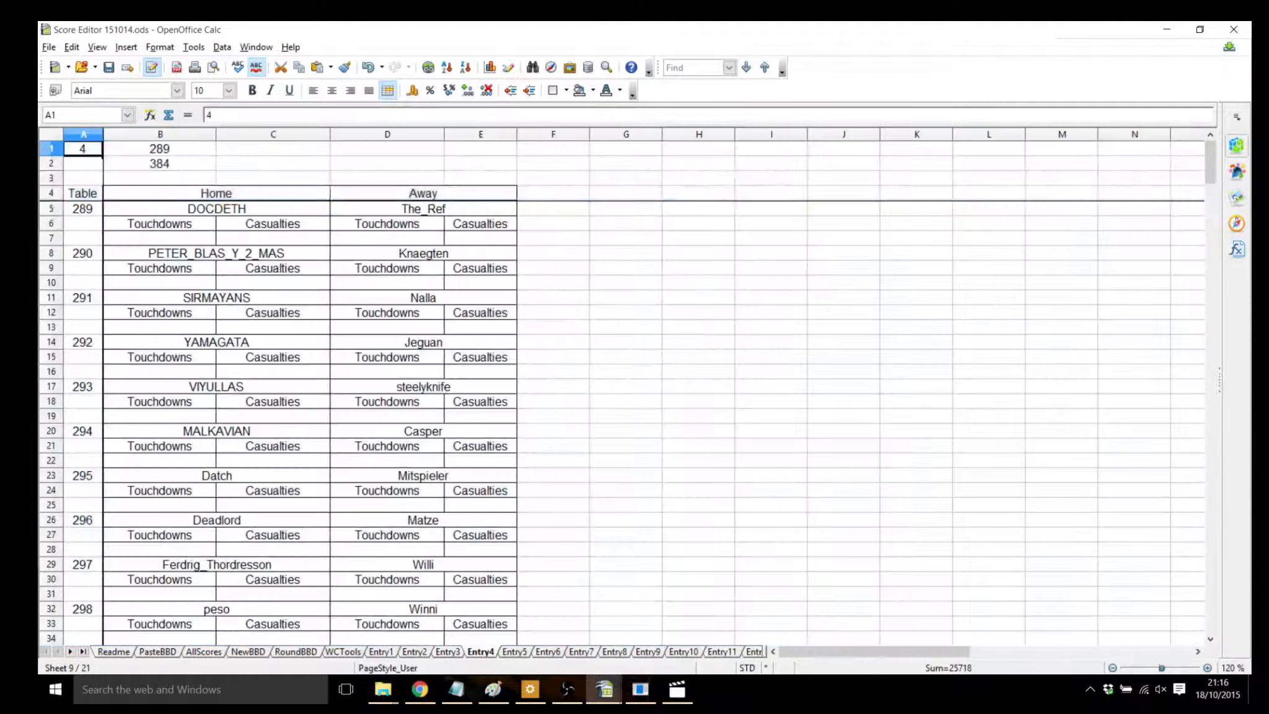
right_click(75, 150)
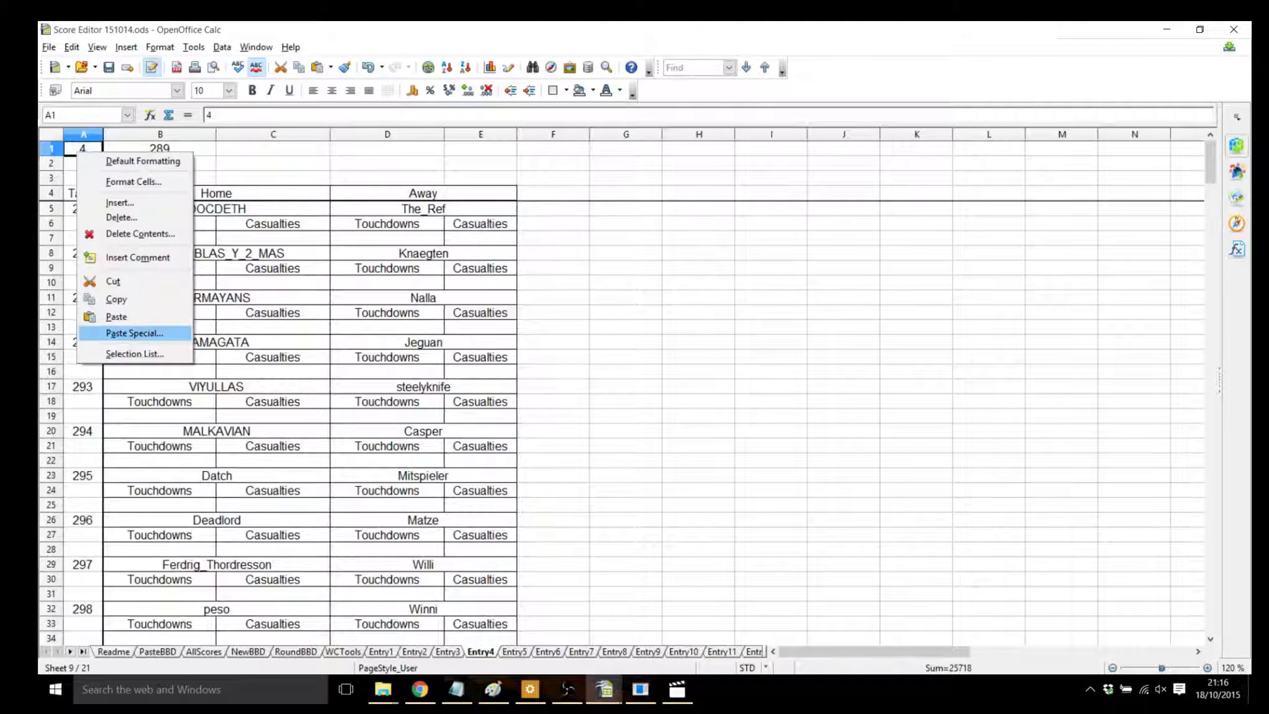
click(133, 333)
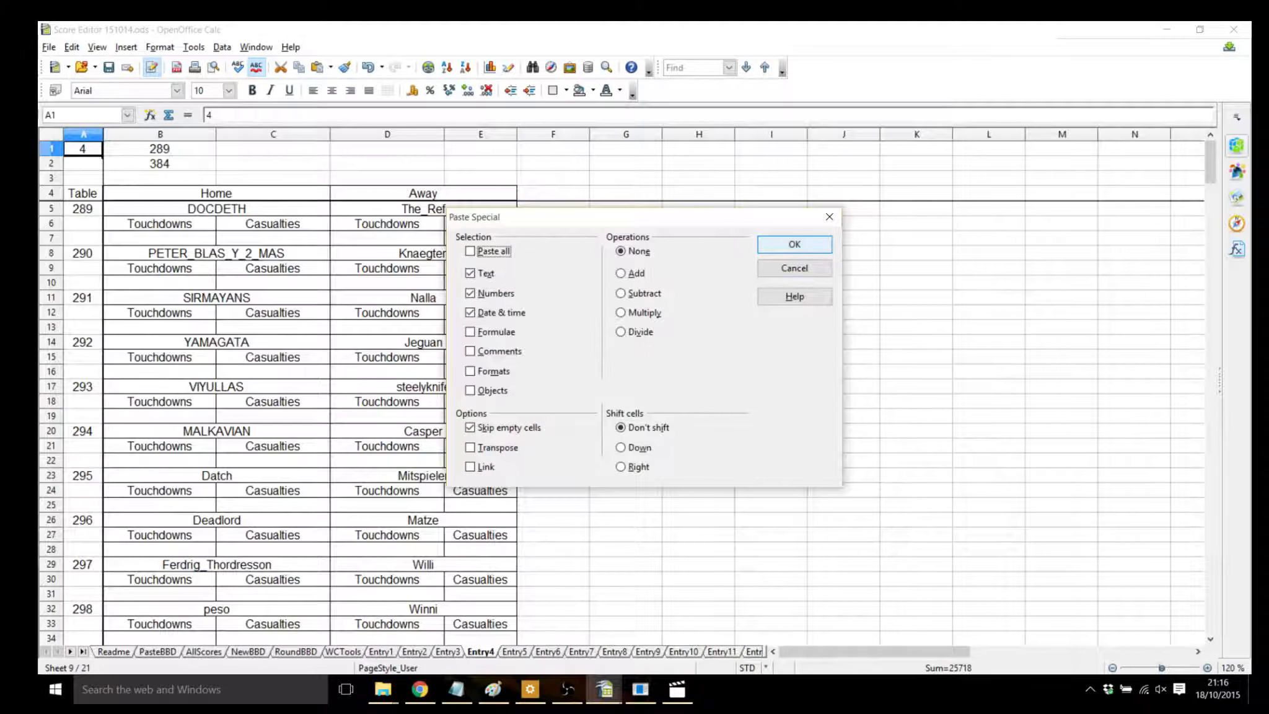
key(Return)
key(ctrl+Page_Down)
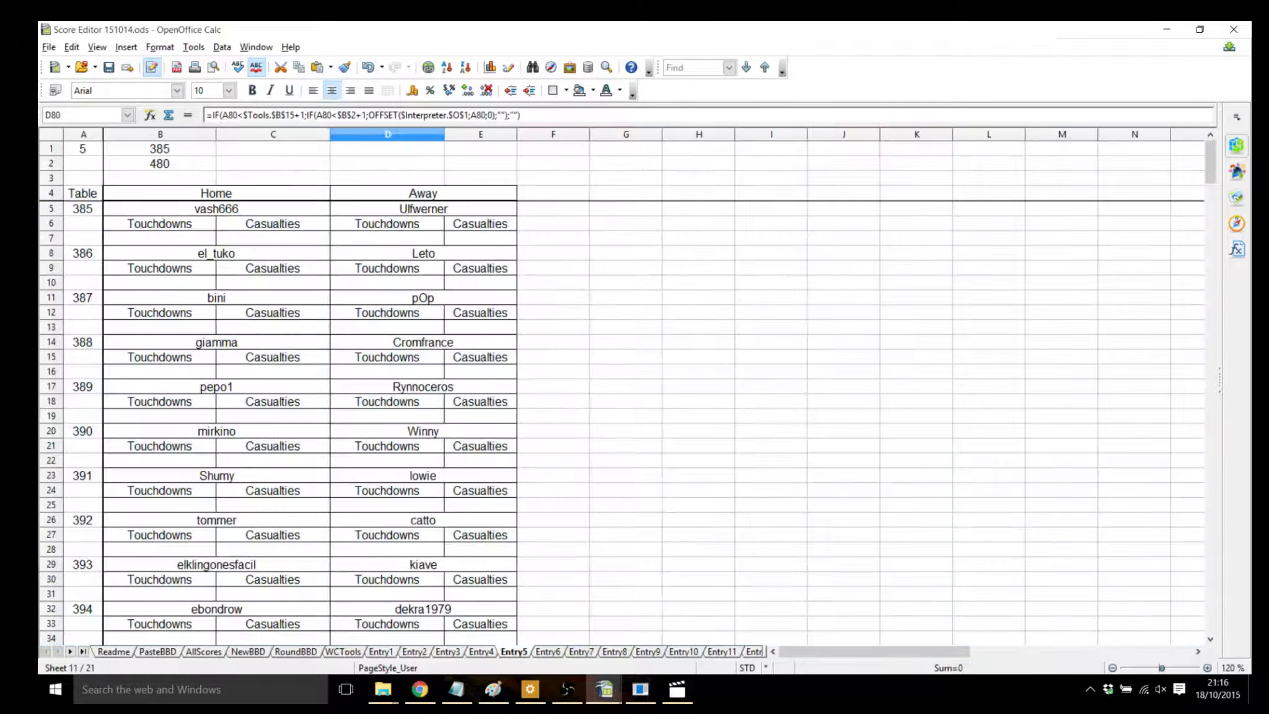
right_click(76, 151)
click(133, 332)
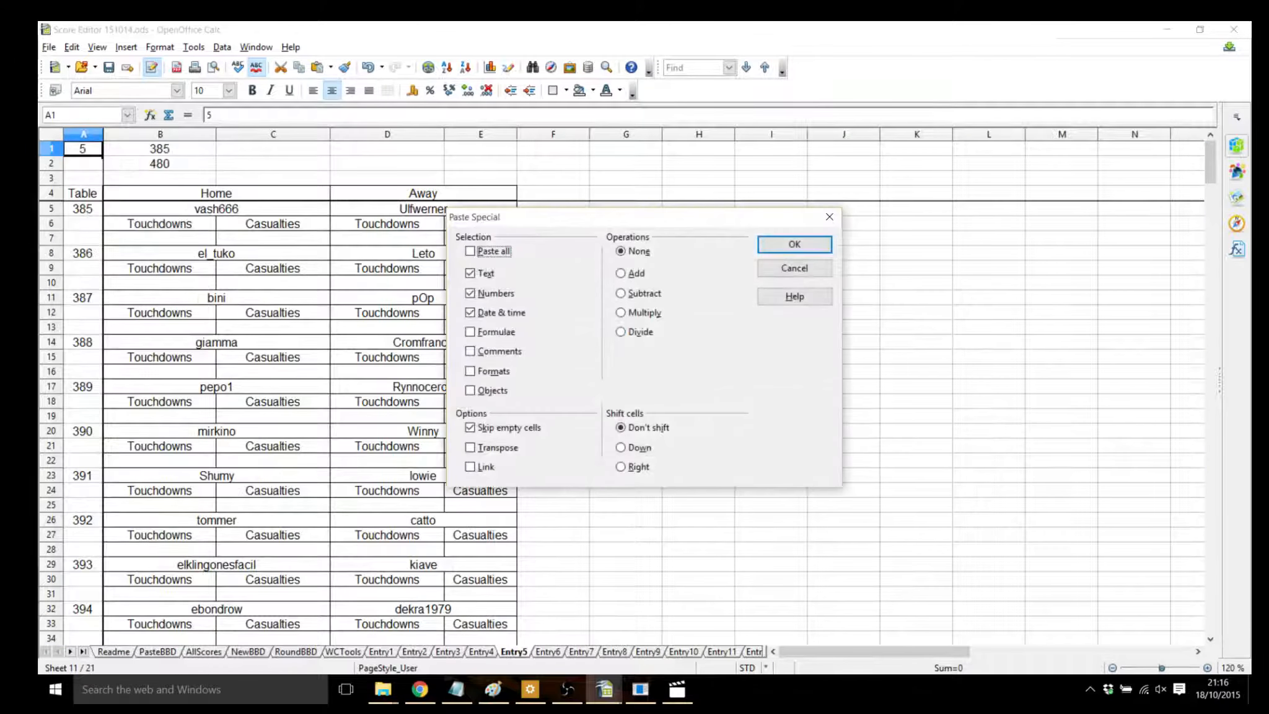
key(Return)
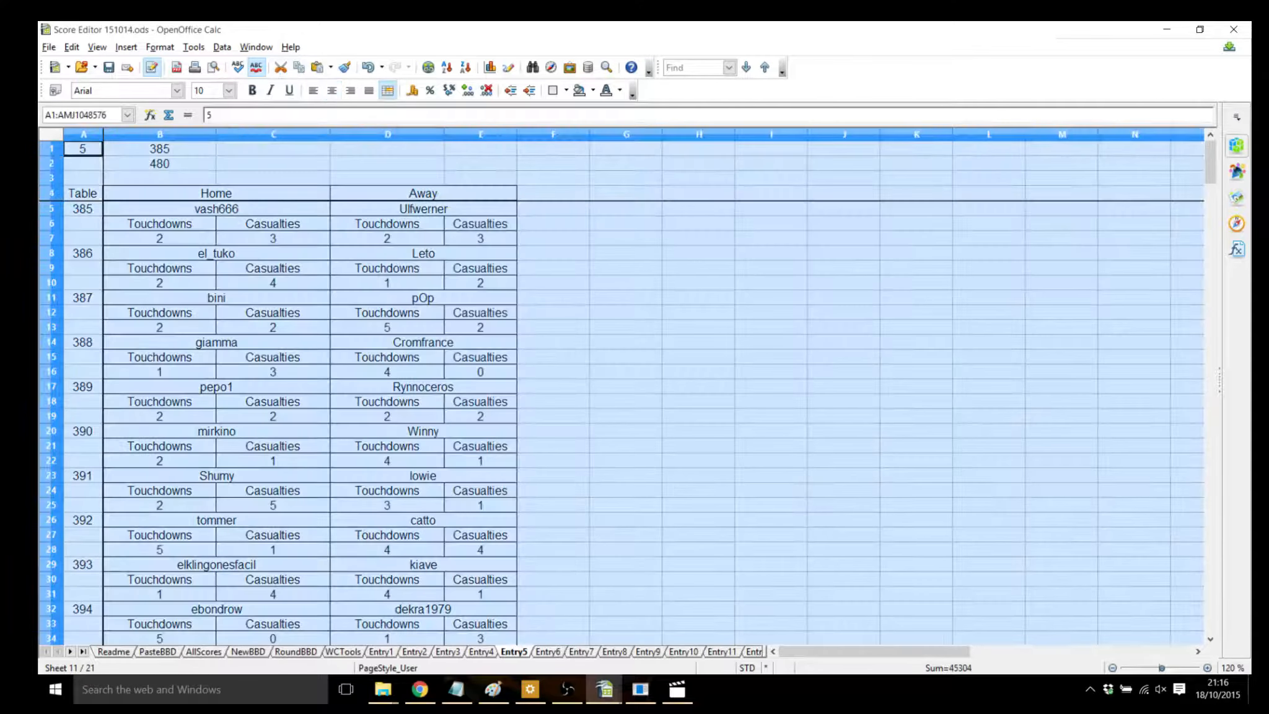
- Check on the AllScores sheet that the entered touchdowns and casualties carry over, down to the last paired tables in Entry5
click(203, 652)
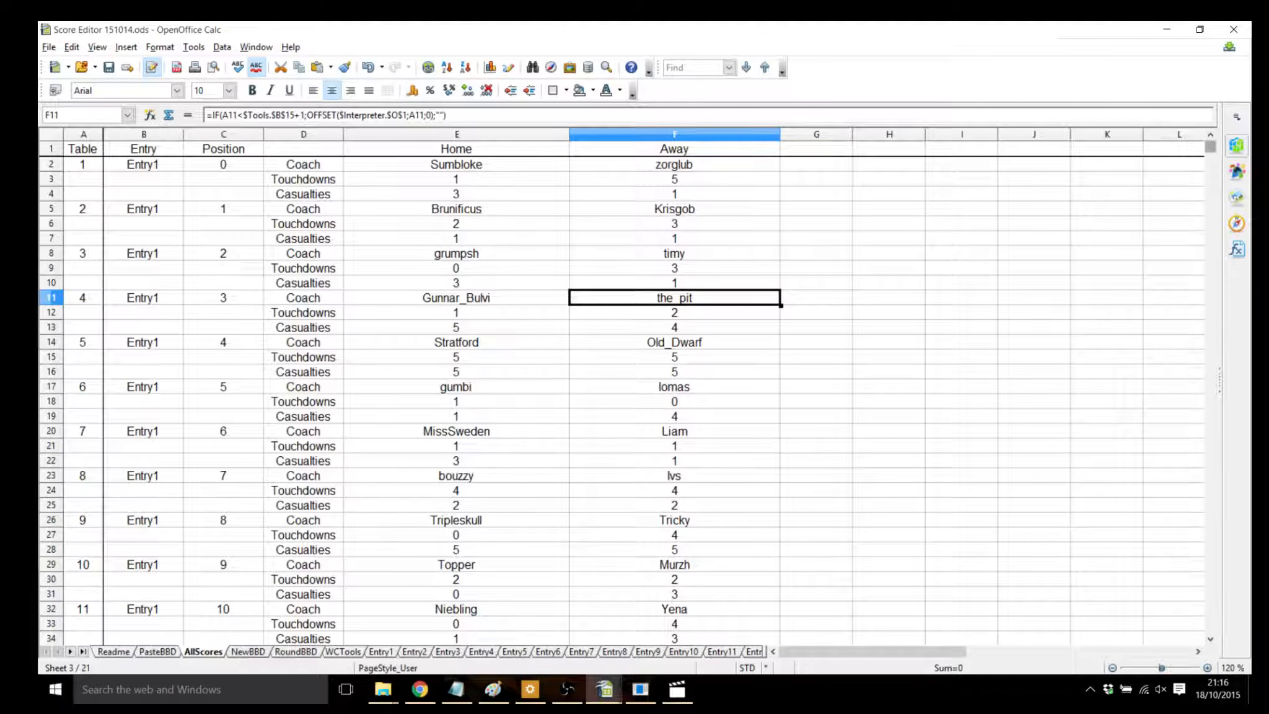
drag(1210, 146, 1210, 491)
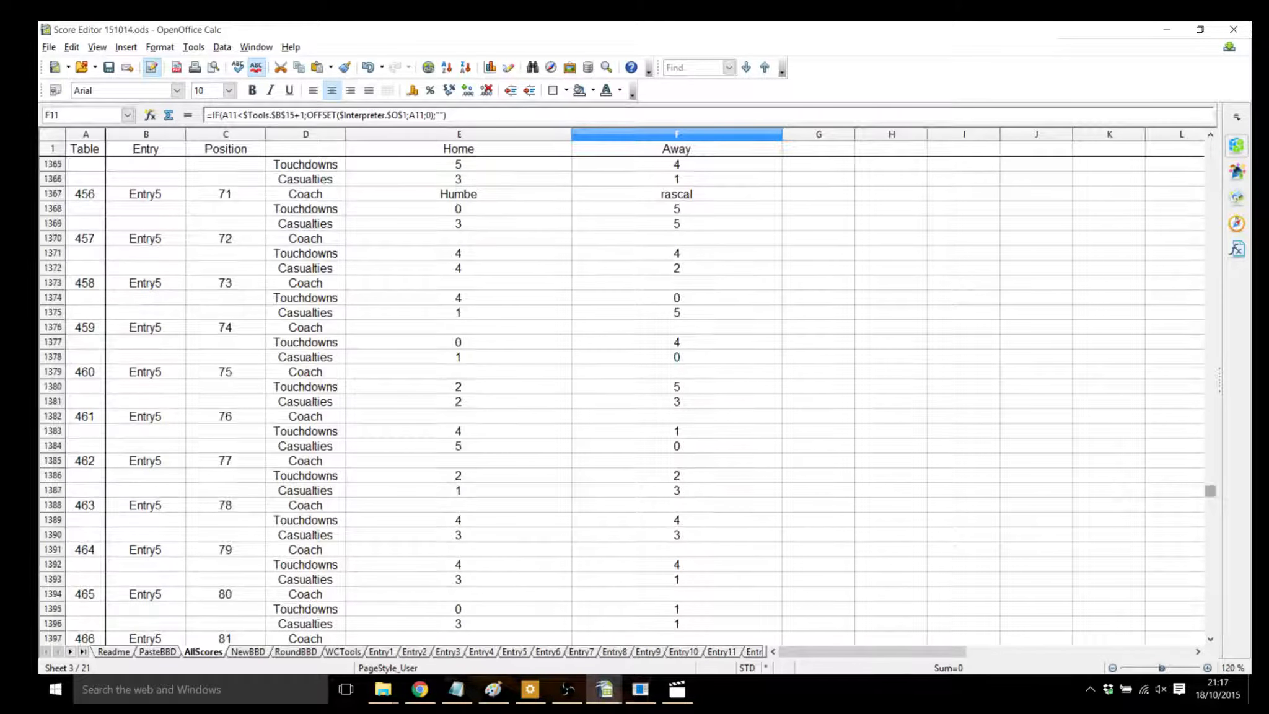
scroll(621, 284, up, 2)
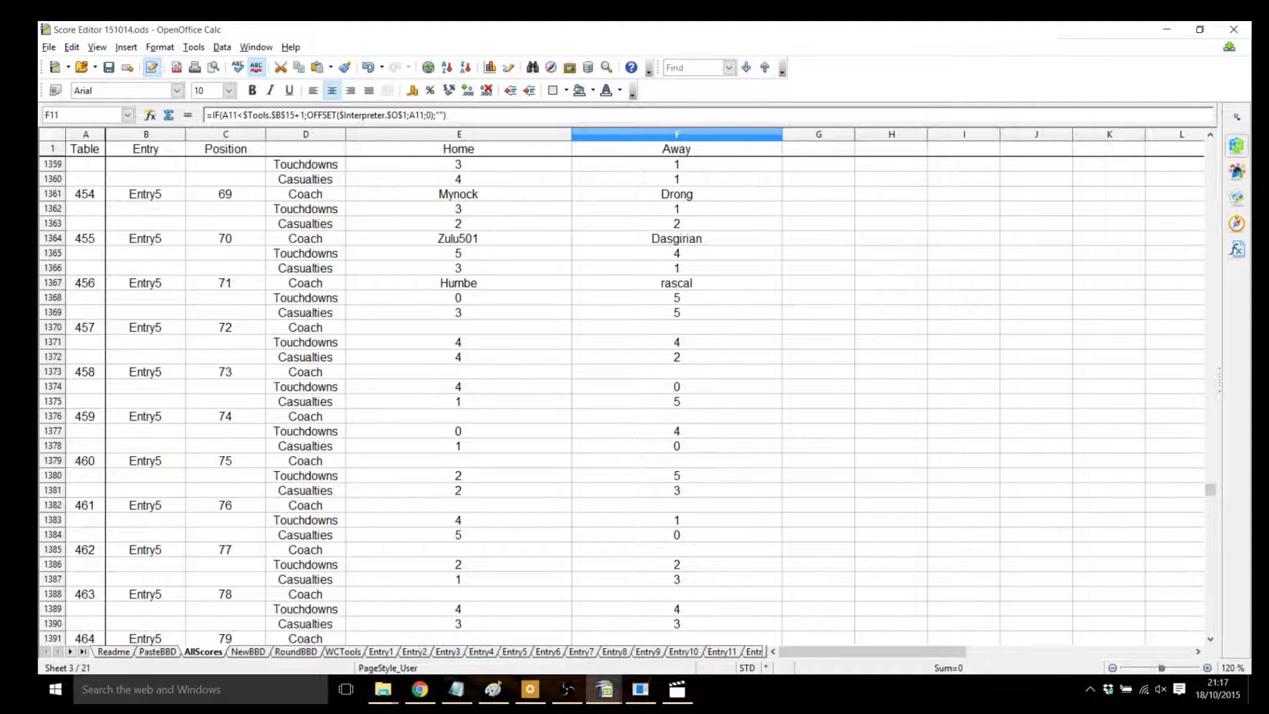
- Save the Score Editor spreadsheet under the name rd1post in the test151018 folder
click(49, 47)
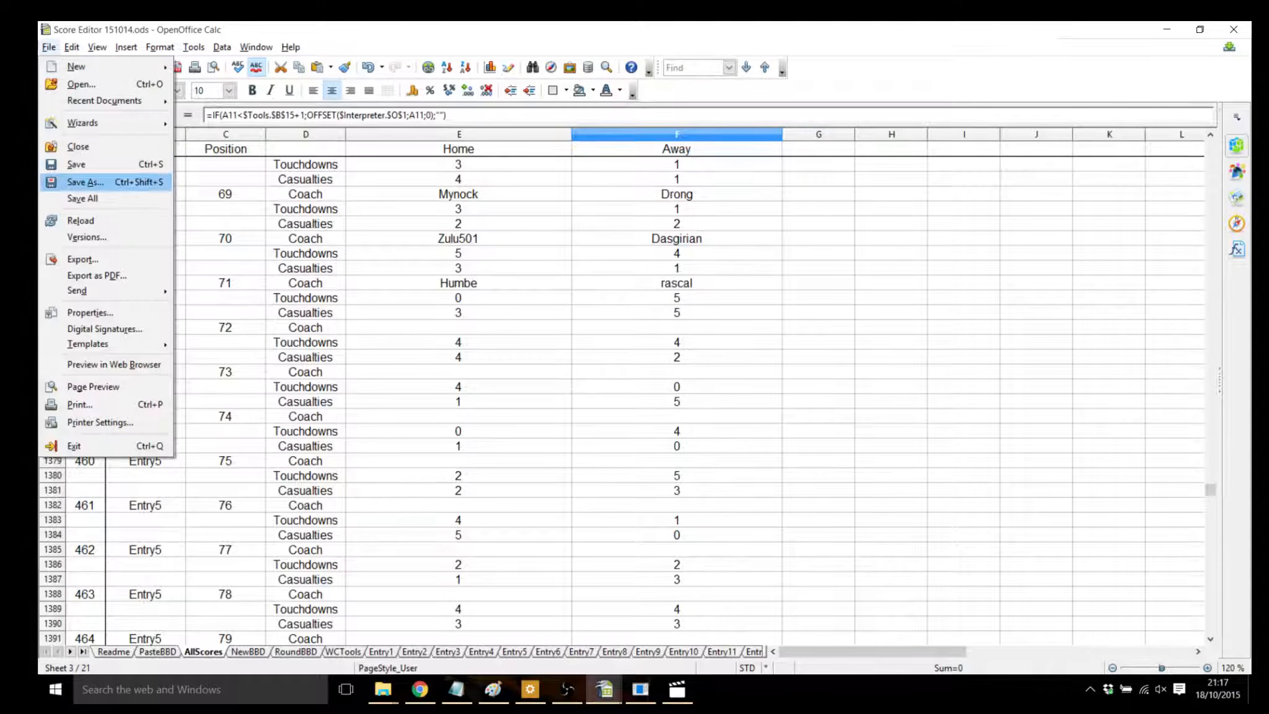
click(87, 182)
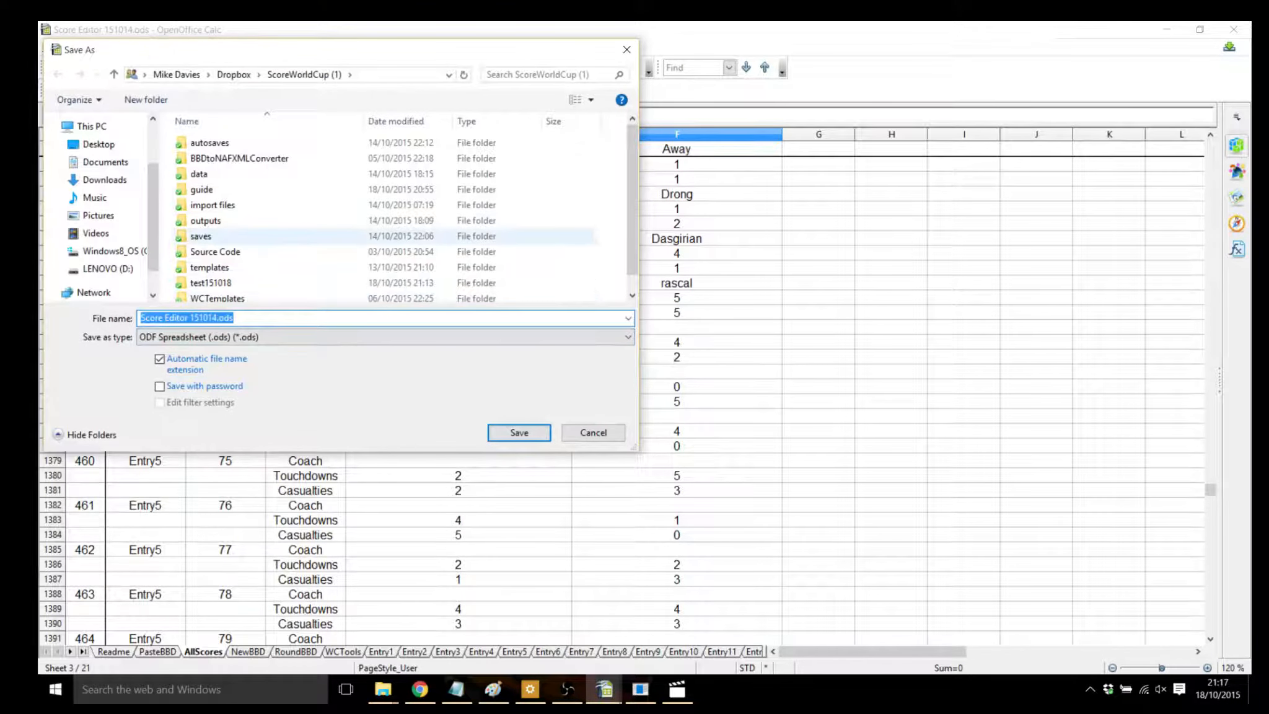
double_click(211, 282)
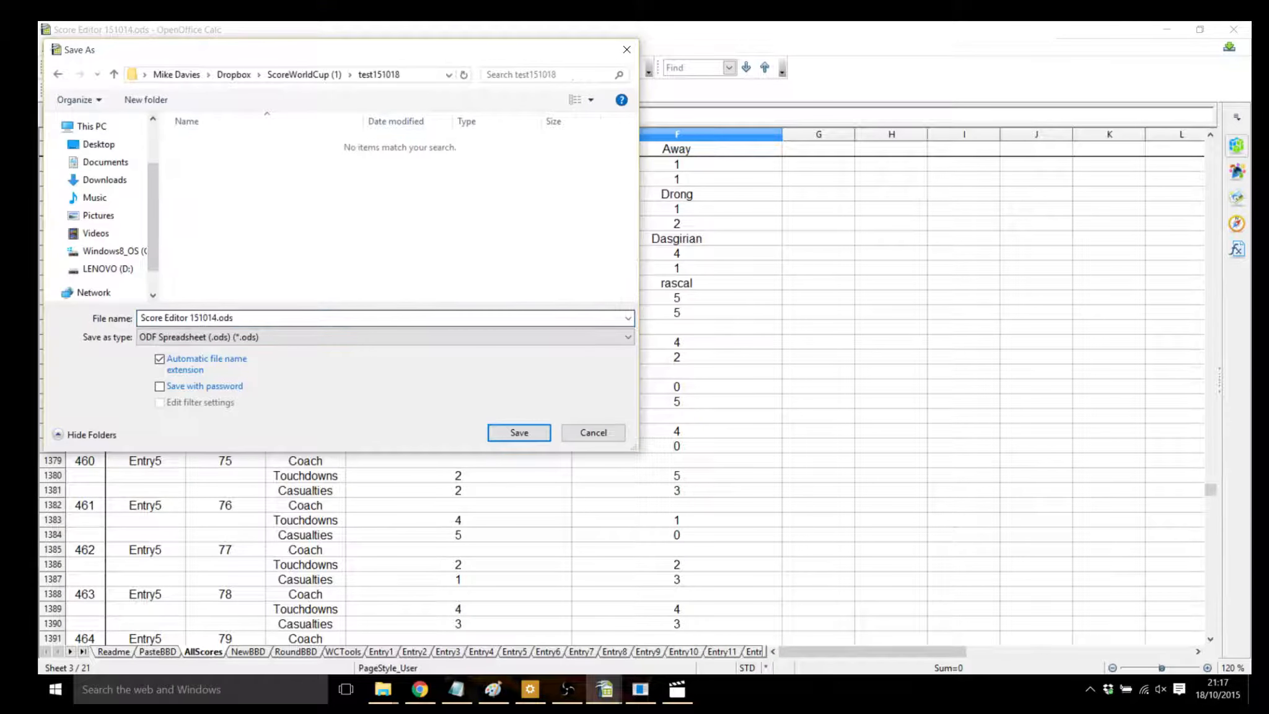
click(213, 318)
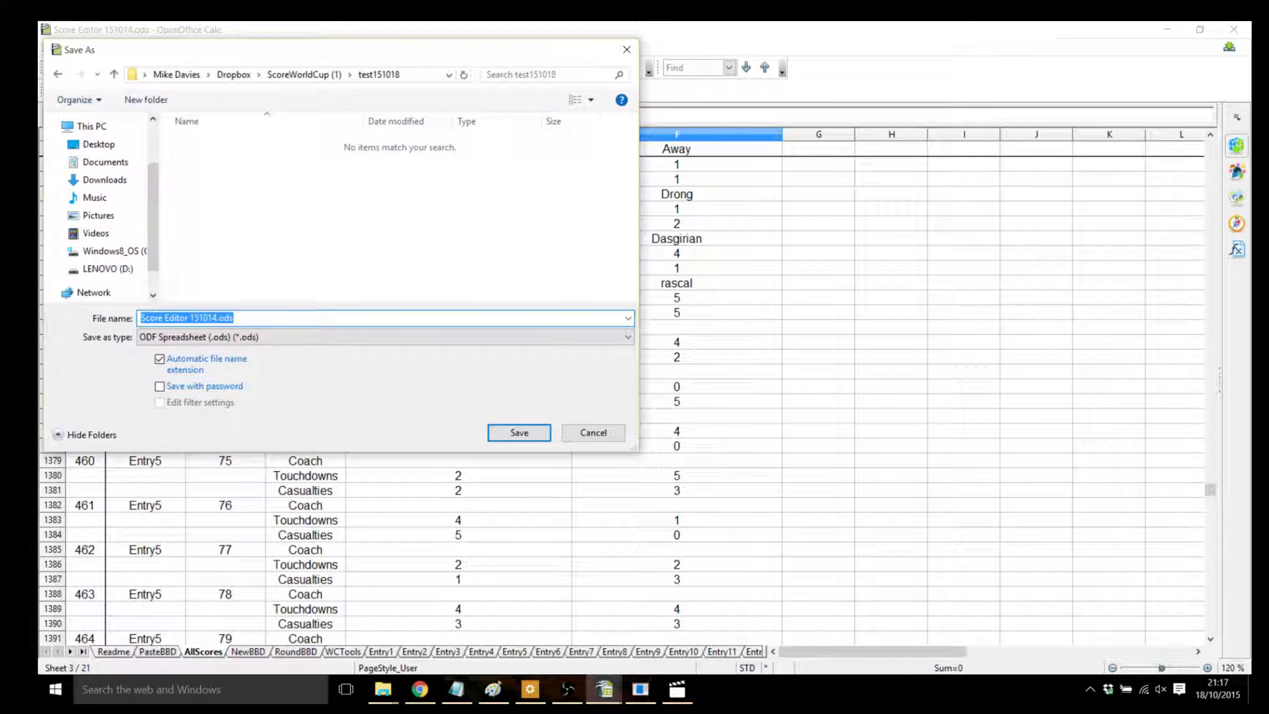
text(r)
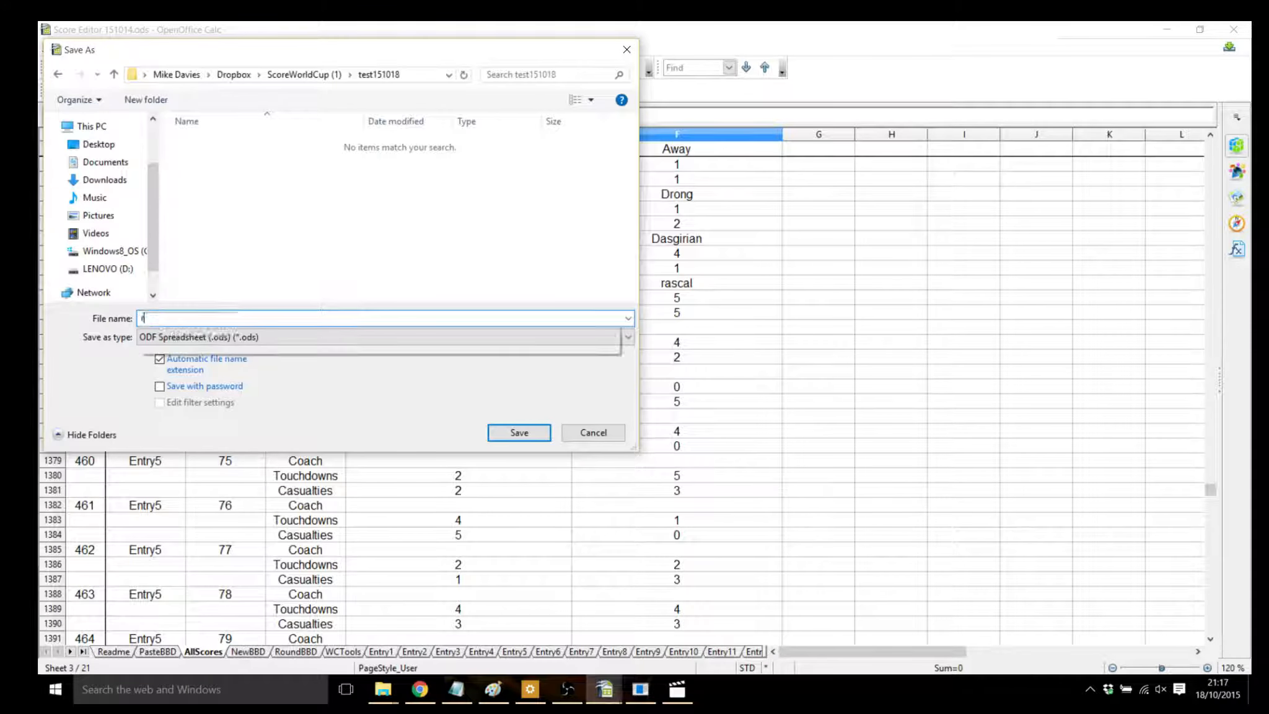
text(d1post)
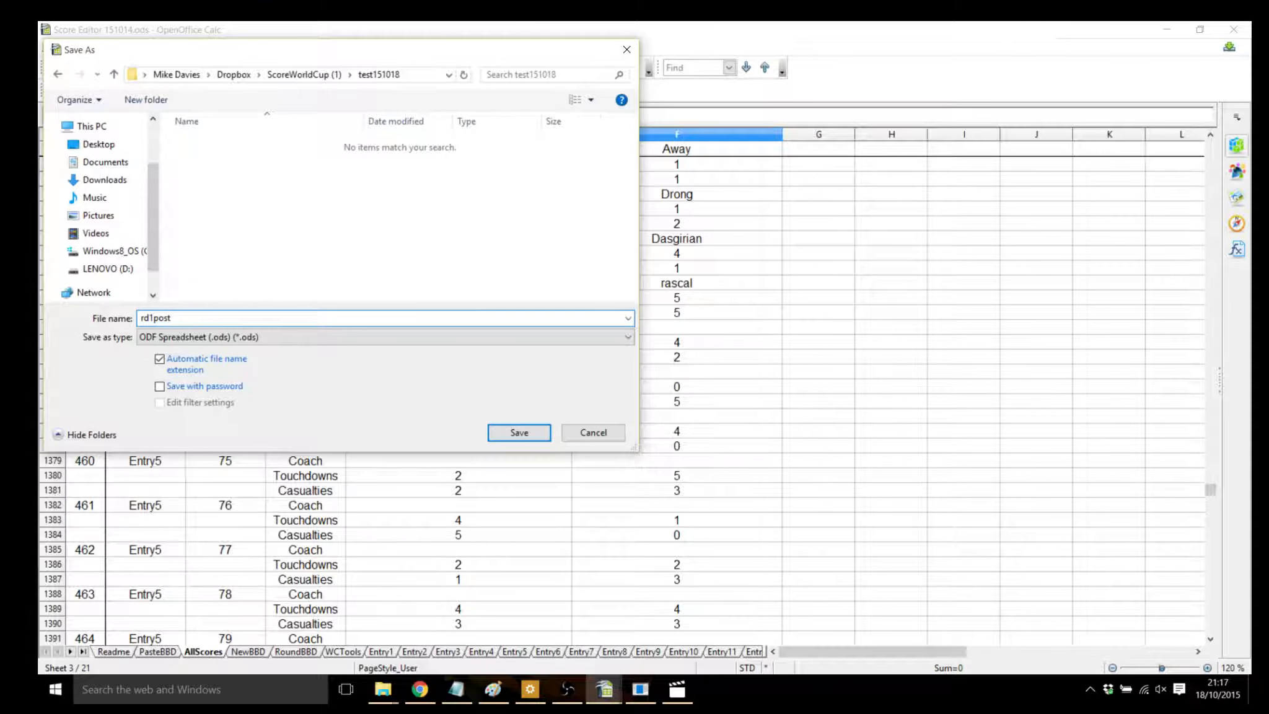
key(Return)
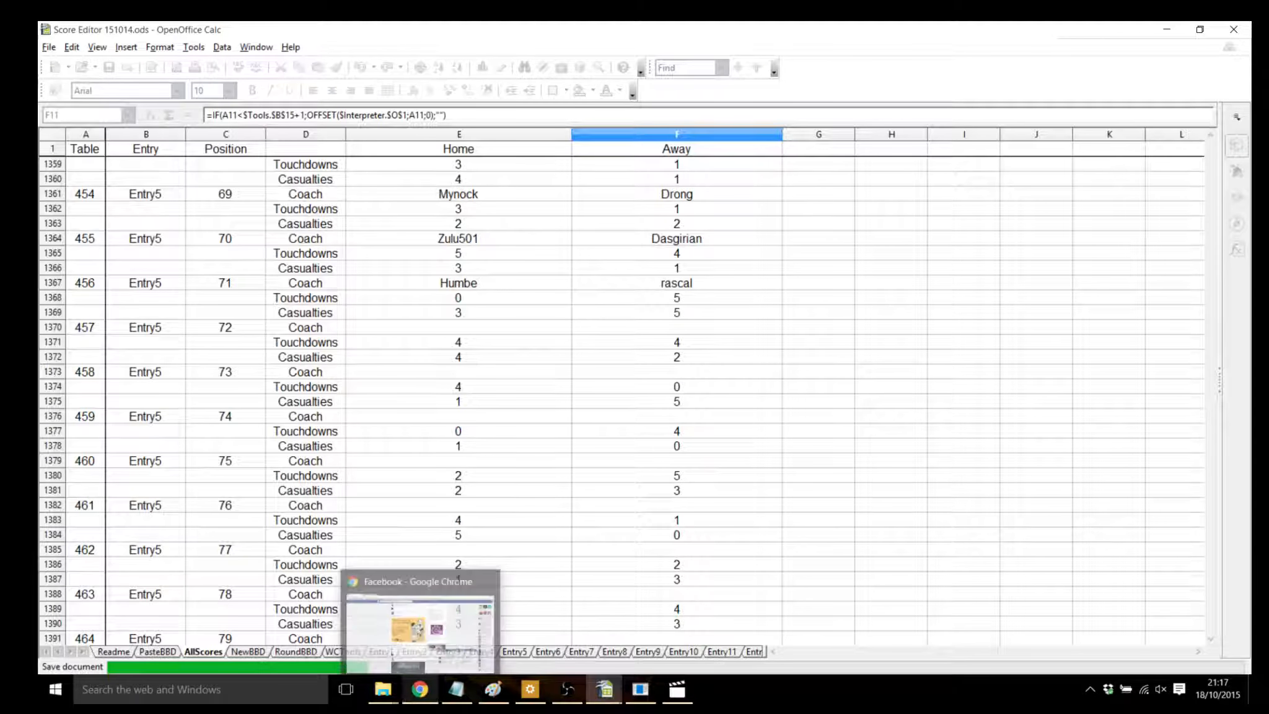
- Copy all of column A from the NewBBD sheet and paste it into a new blank Notepad document
mouse_move(456, 689)
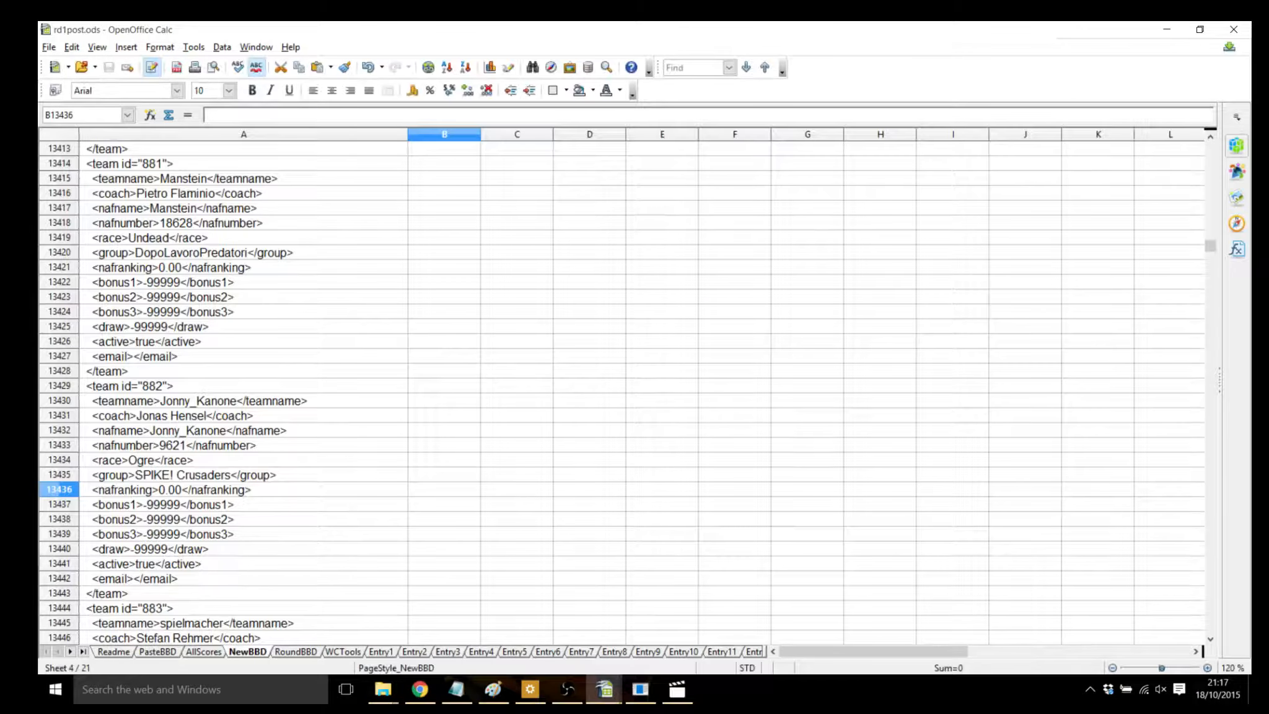
click(244, 134)
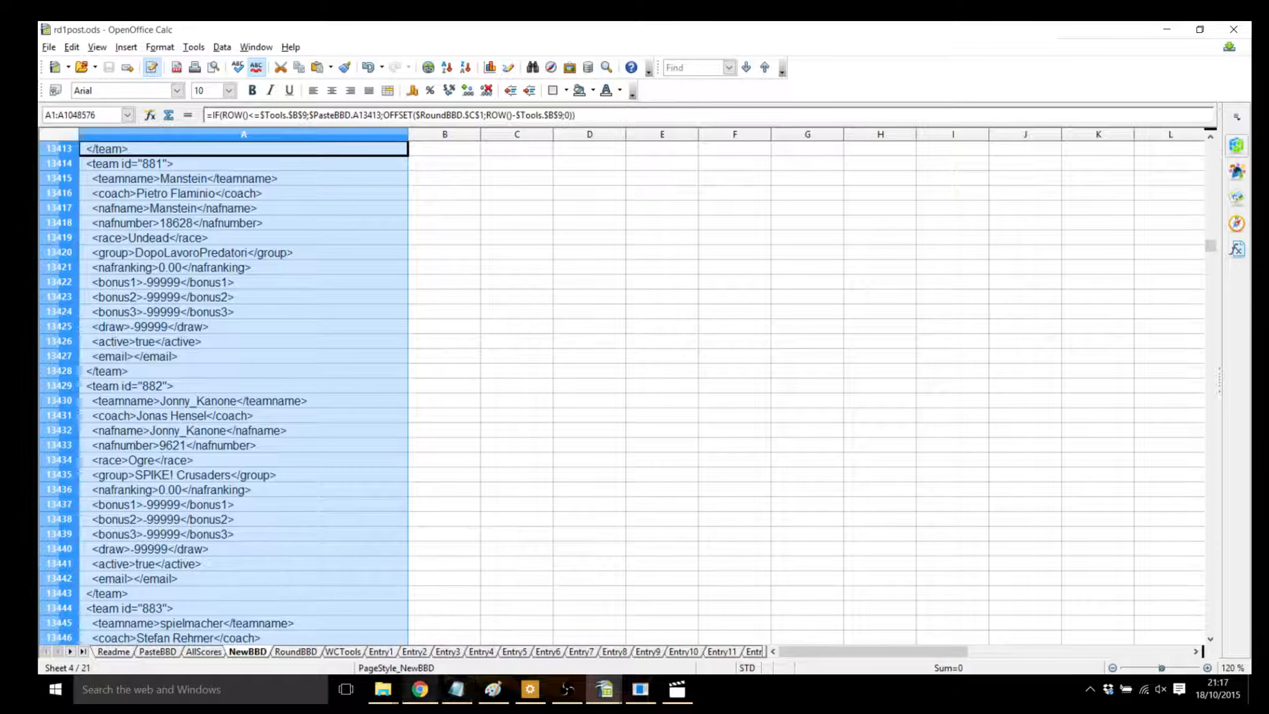
click(456, 689)
click(66, 54)
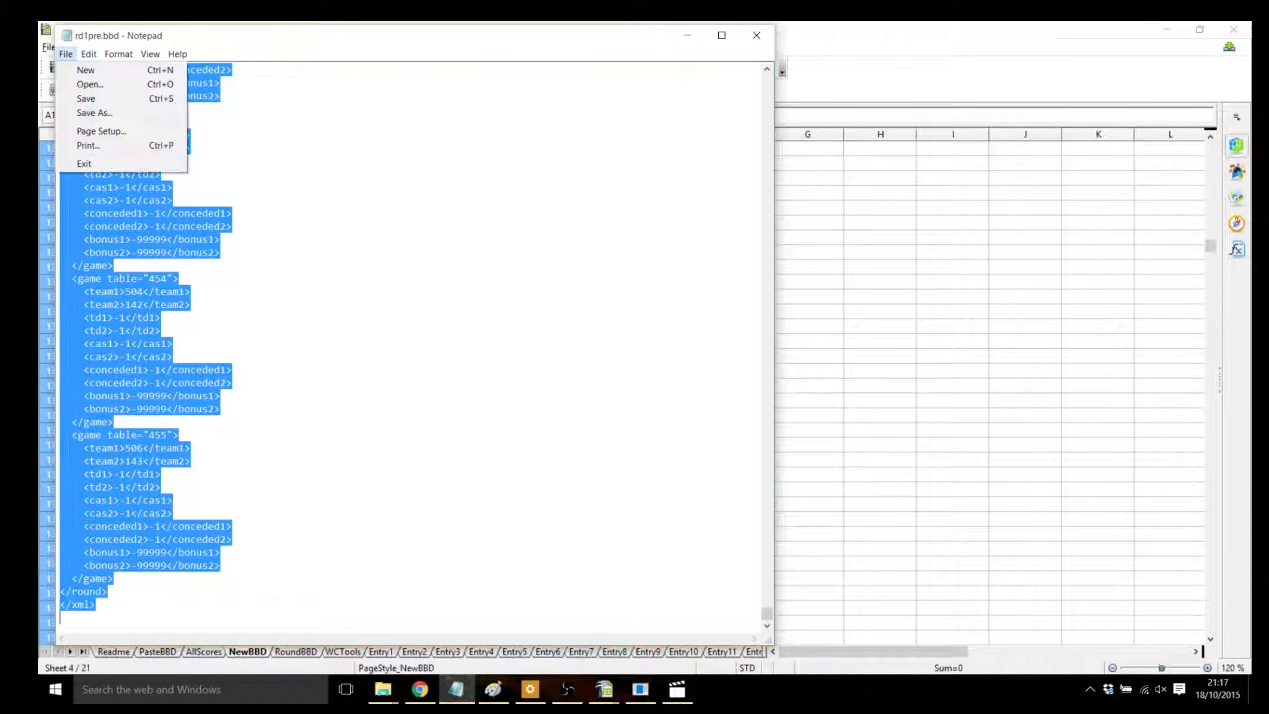
click(85, 69)
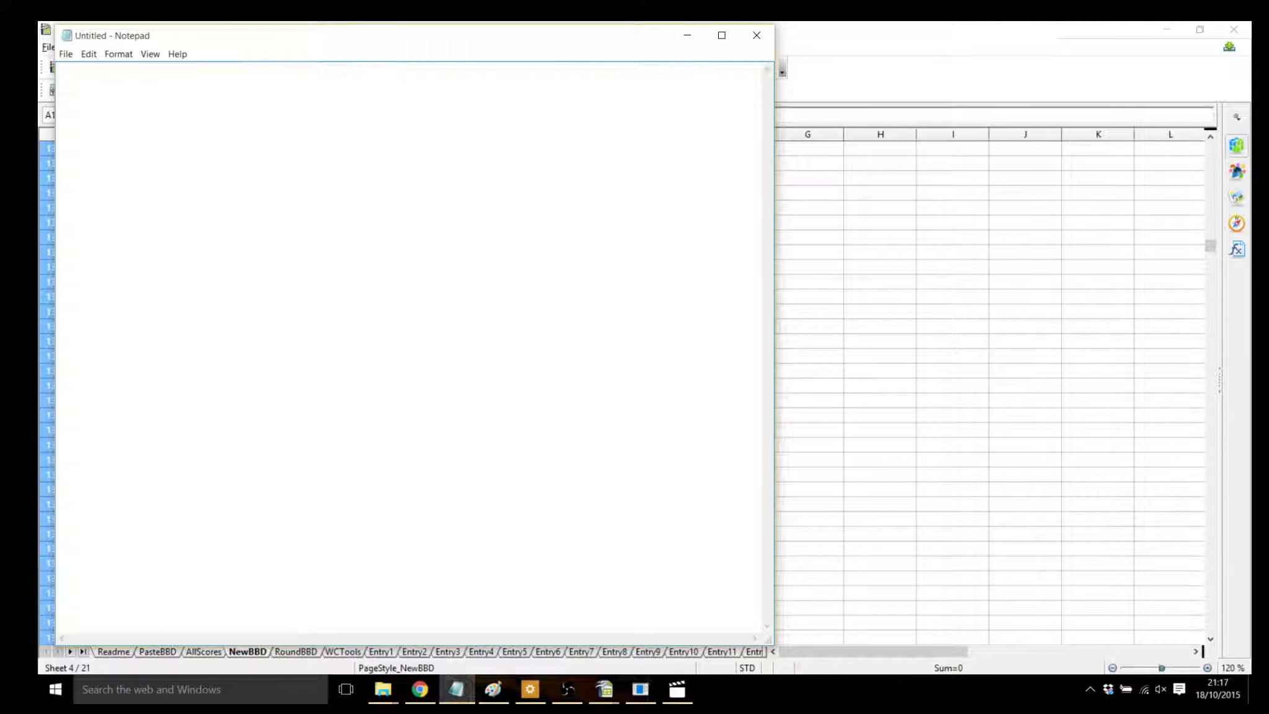
- Save the Notepad document as rd1post.bbd in ScoreWorldCup (1)\test151018 and close Notepad
click(66, 54)
click(87, 111)
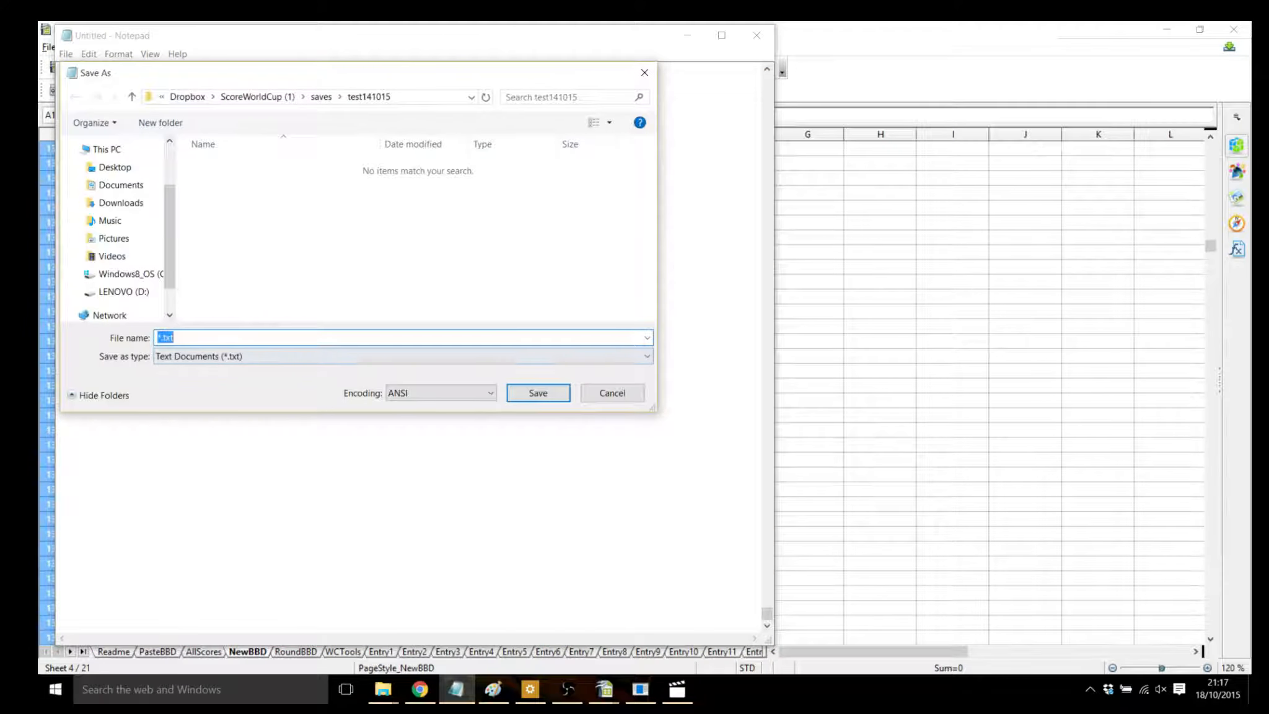
text(rd)
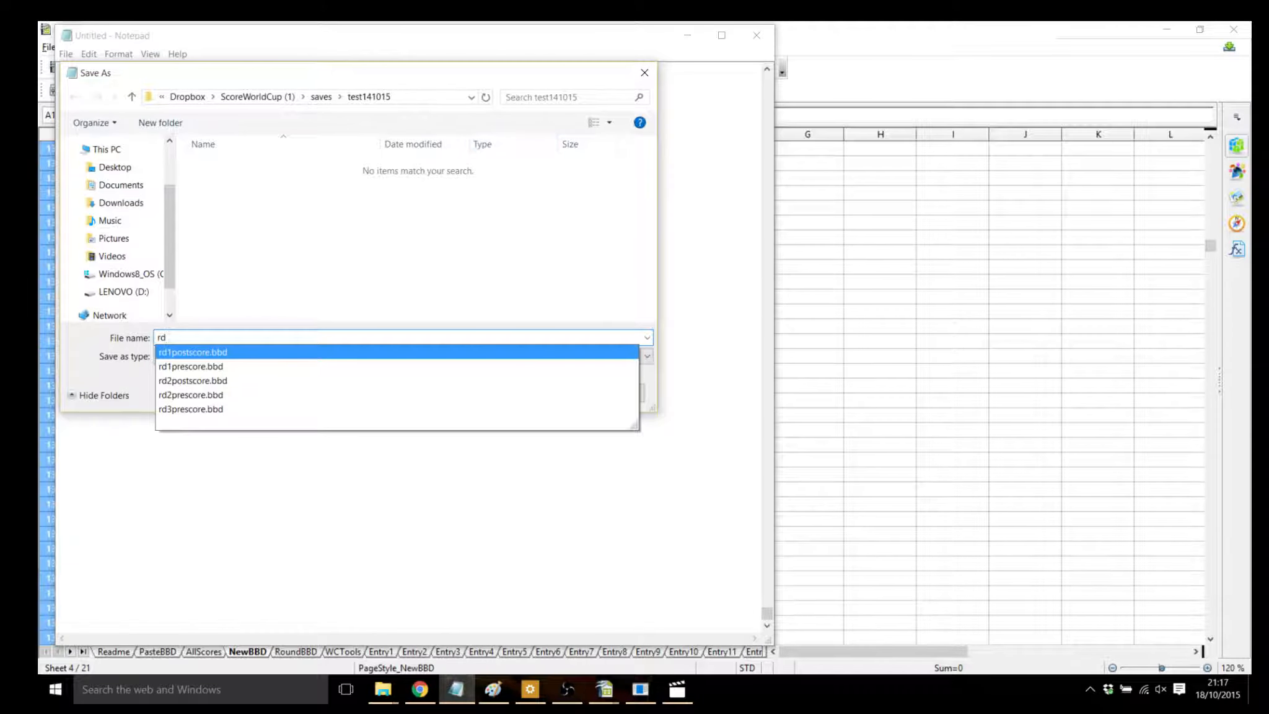
click(321, 97)
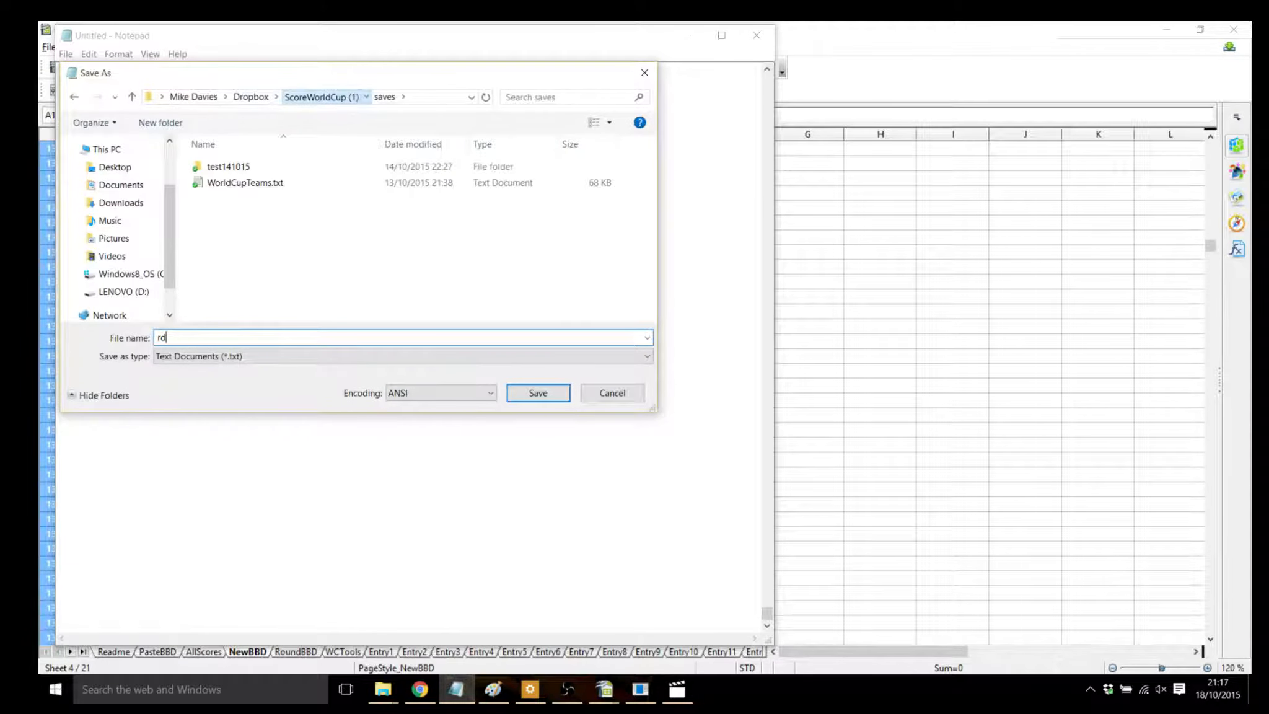
click(321, 97)
click(229, 311)
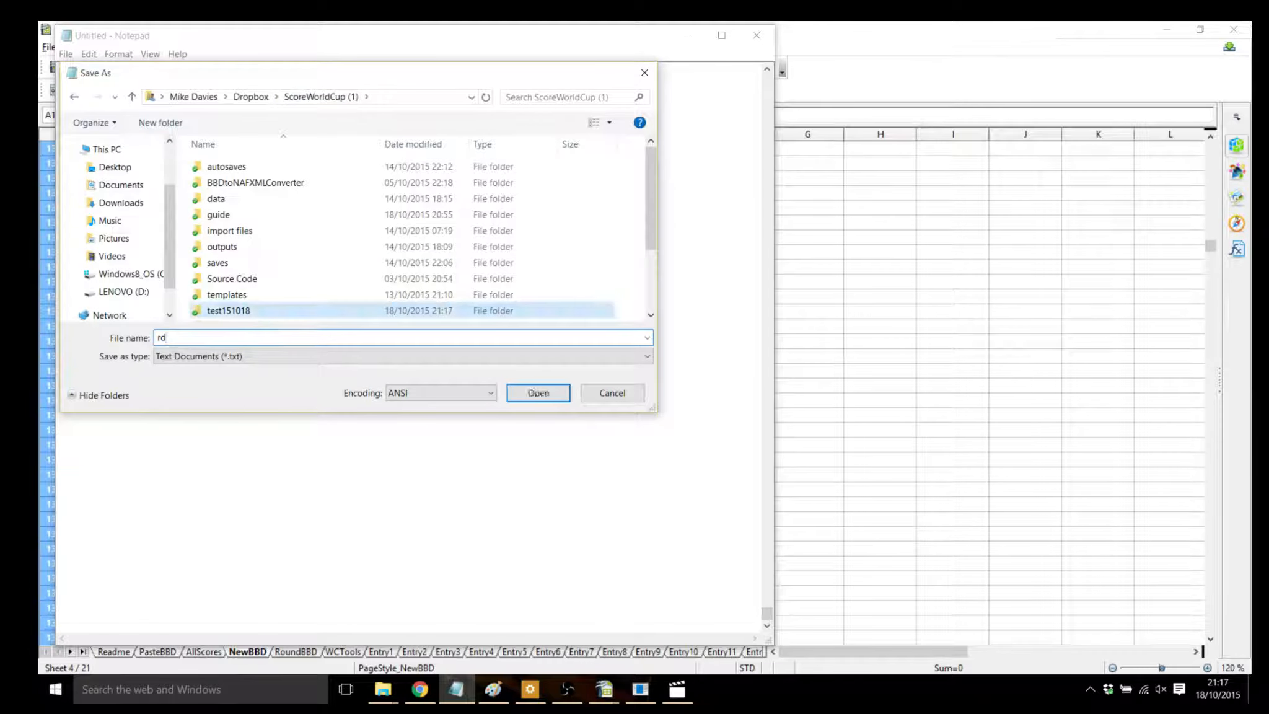
click(536, 393)
text(1)
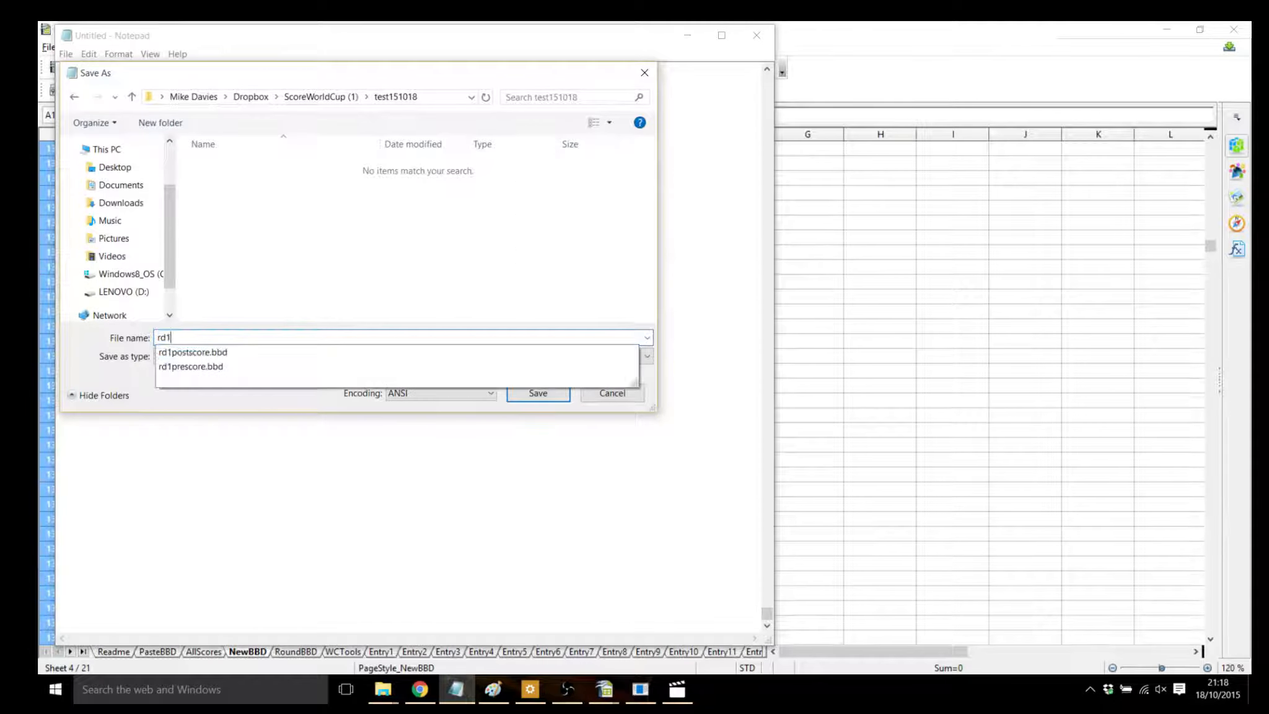
text(po)
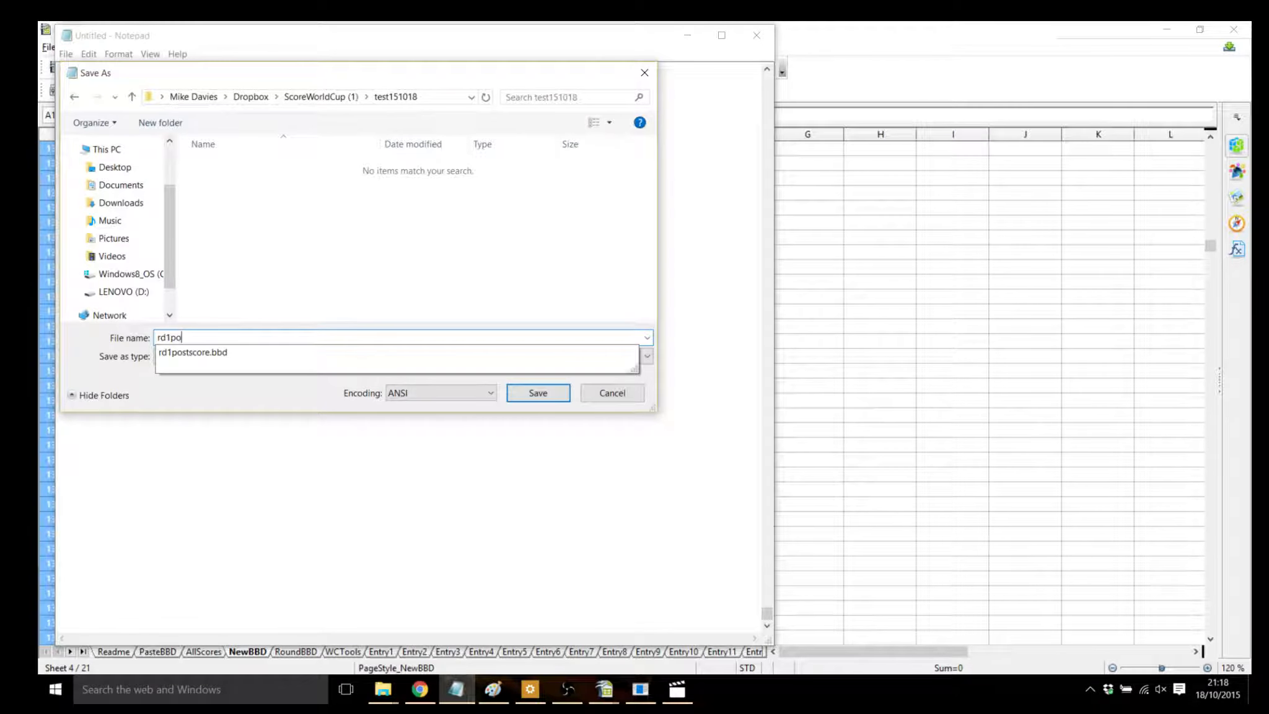
text(st.bbd)
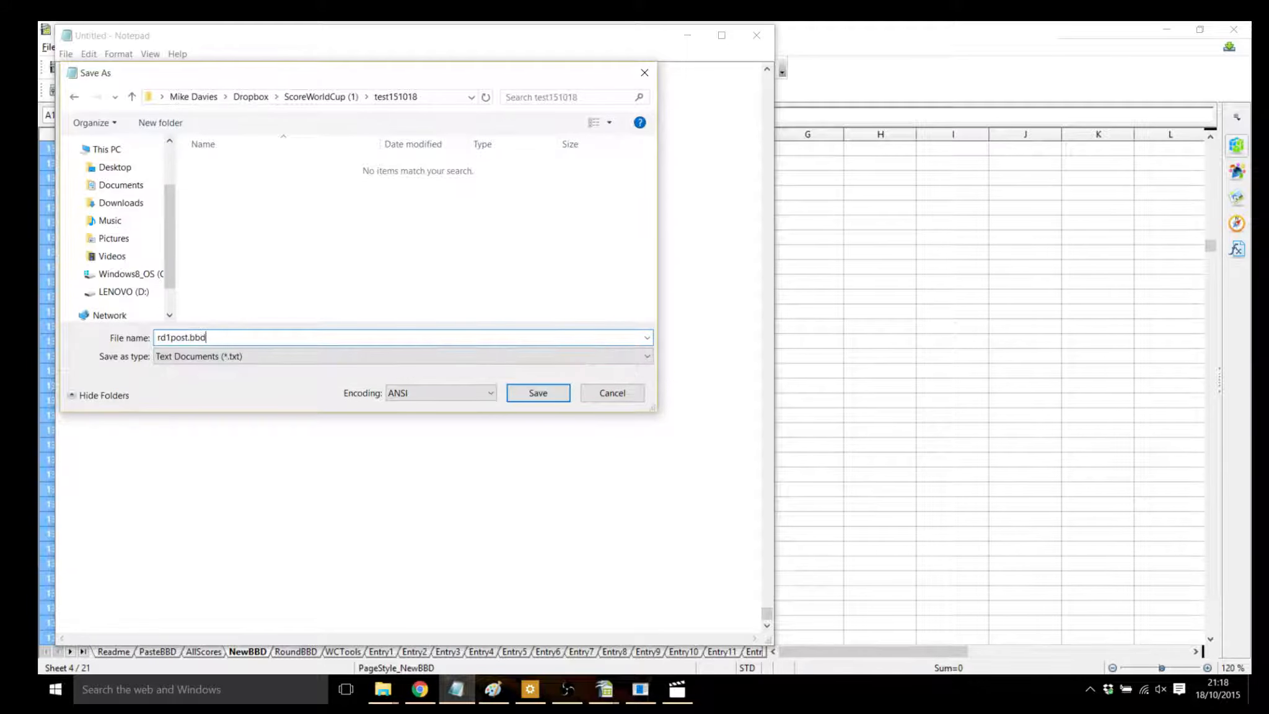
key(Return)
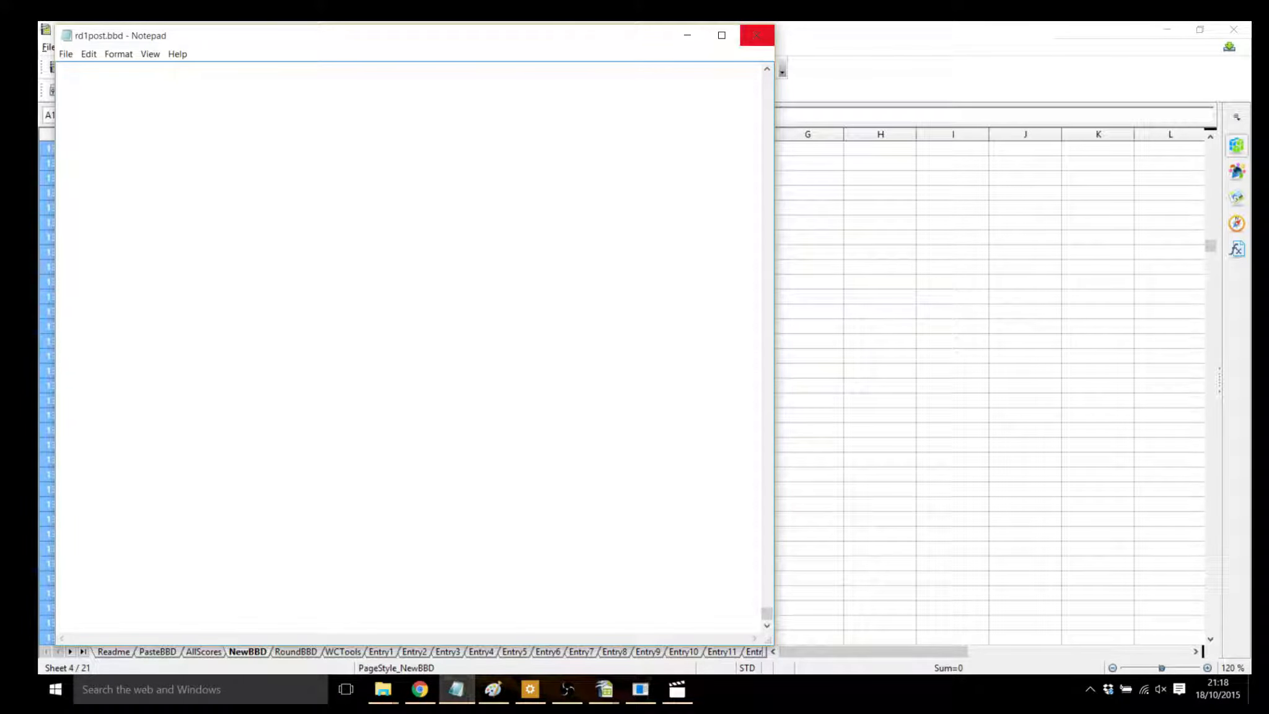
click(757, 35)
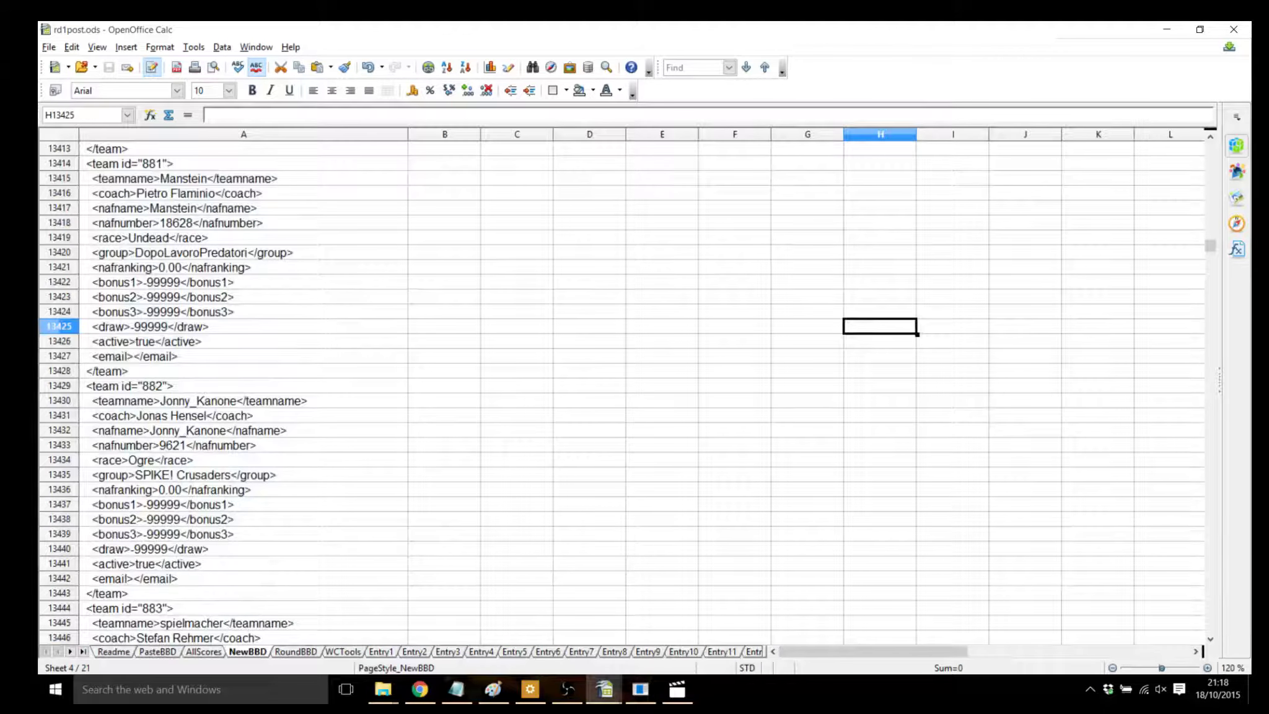
- Switch to Score! World Cup 2015 and open rd1post.bbd from the test151018 folder
click(640, 689)
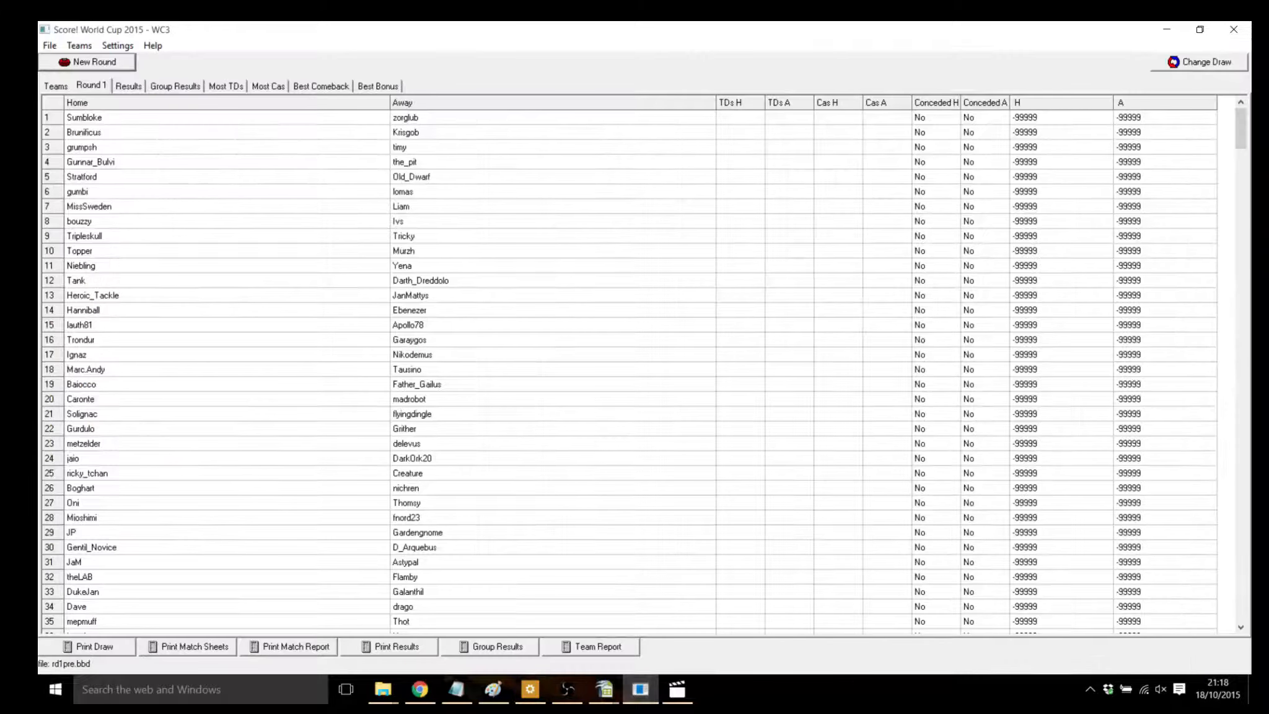
click(49, 45)
click(69, 84)
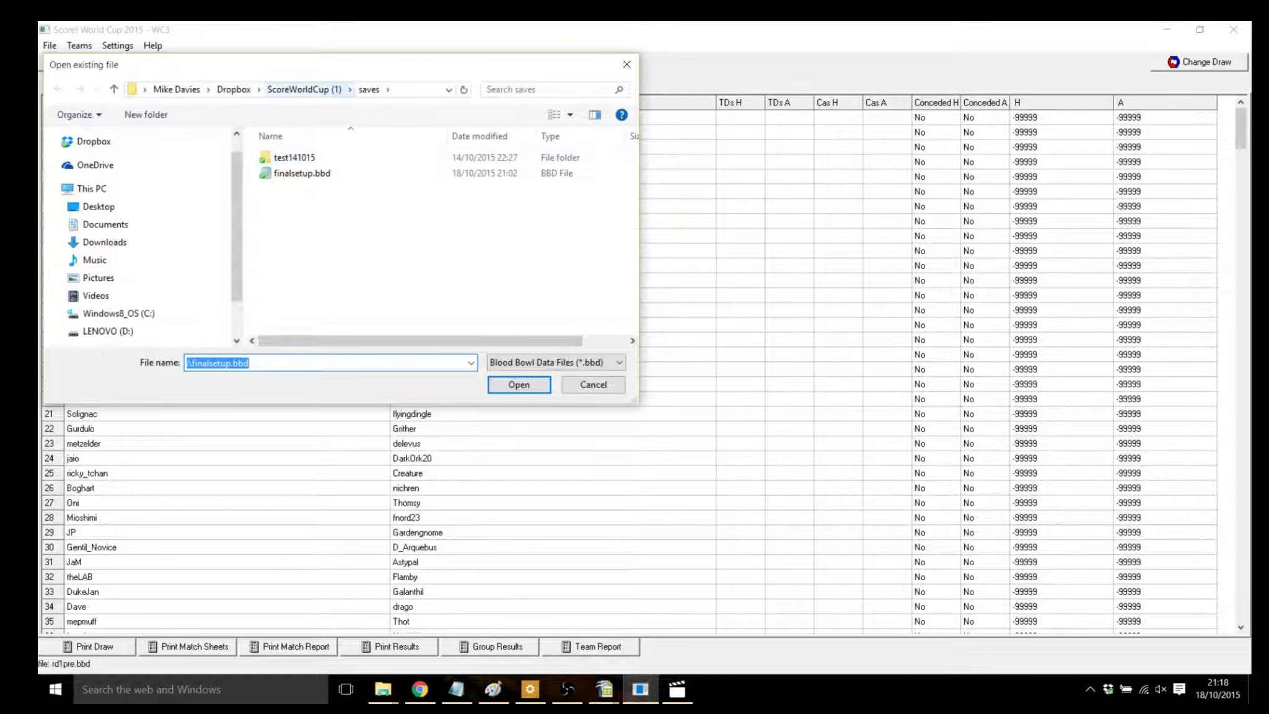
click(304, 89)
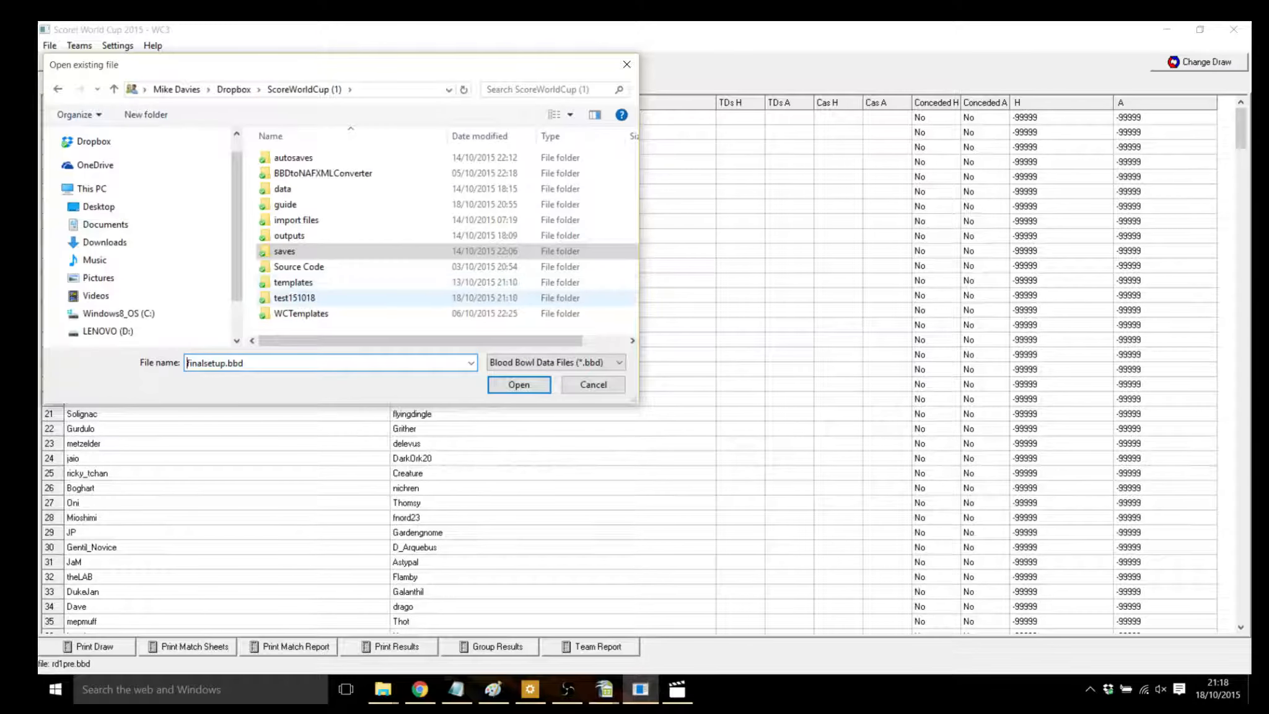
double_click(294, 296)
double_click(297, 158)
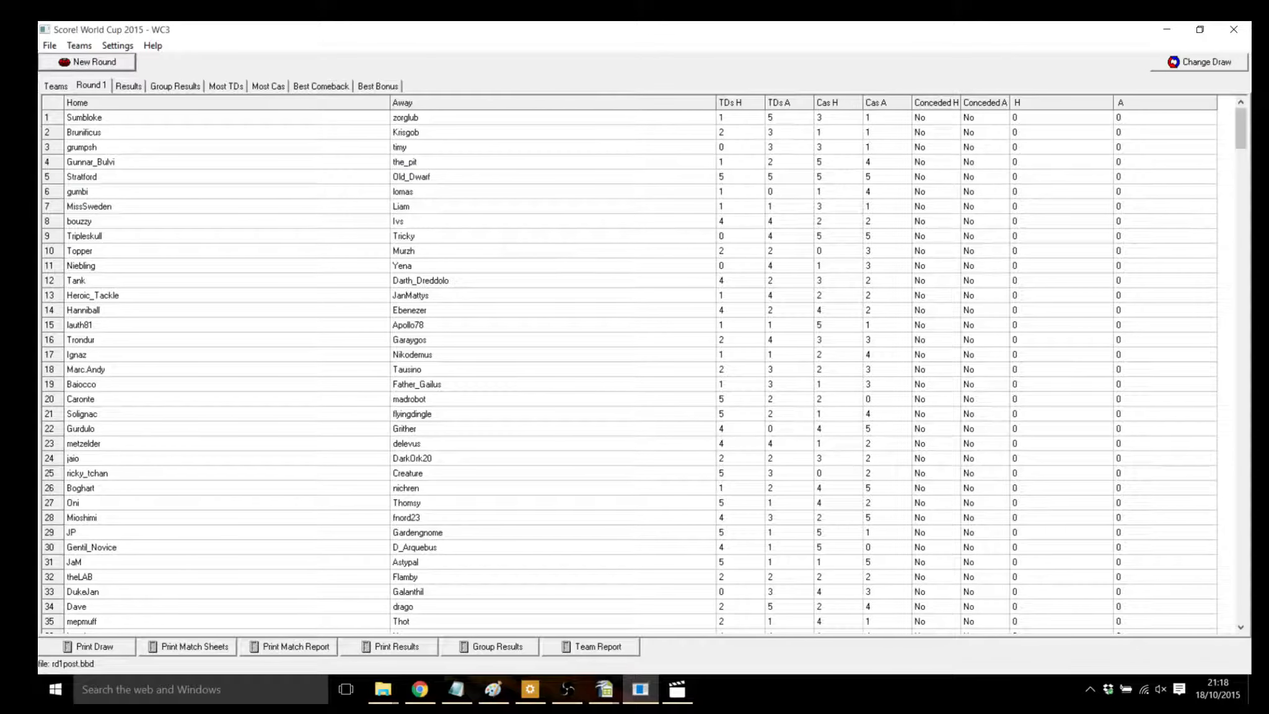
- Check the loaded Round 1 scores and the overall results, and generate the draw for a new round
mouse_move(1241, 128)
mouse_down()
mouse_move(1240, 599)
mouse_move(1241, 127)
mouse_up()
click(128, 86)
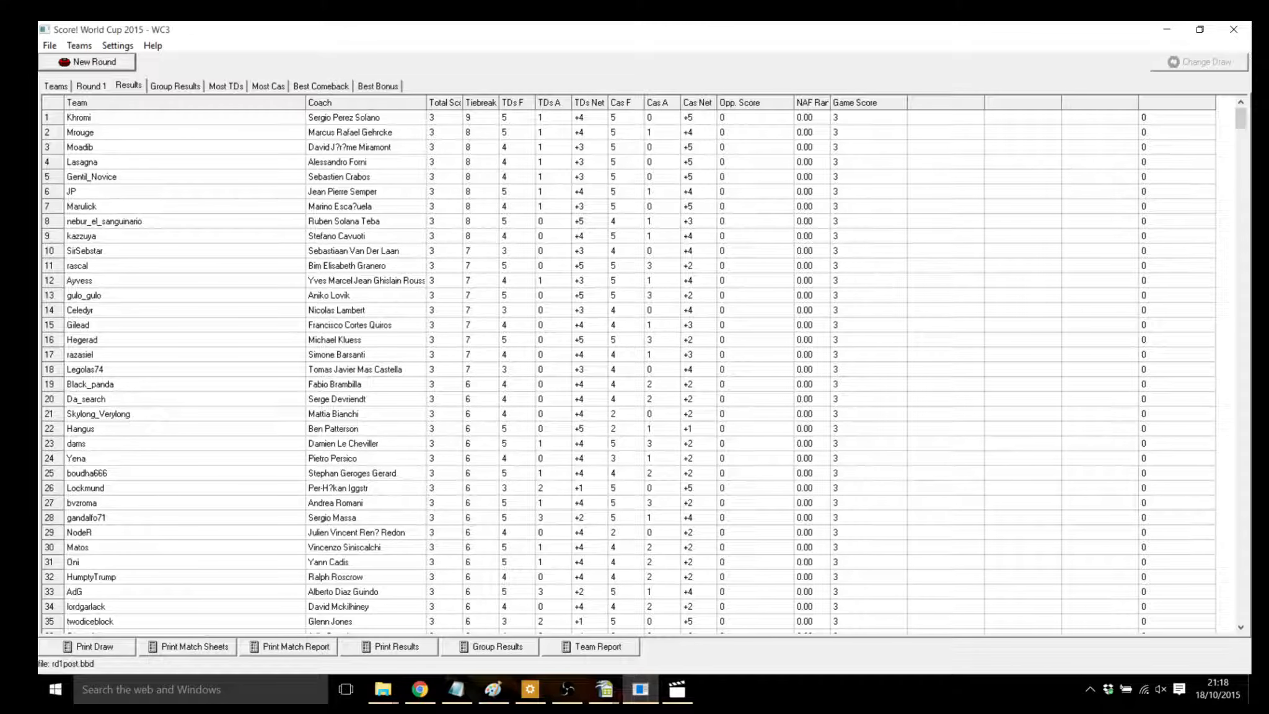
click(87, 62)
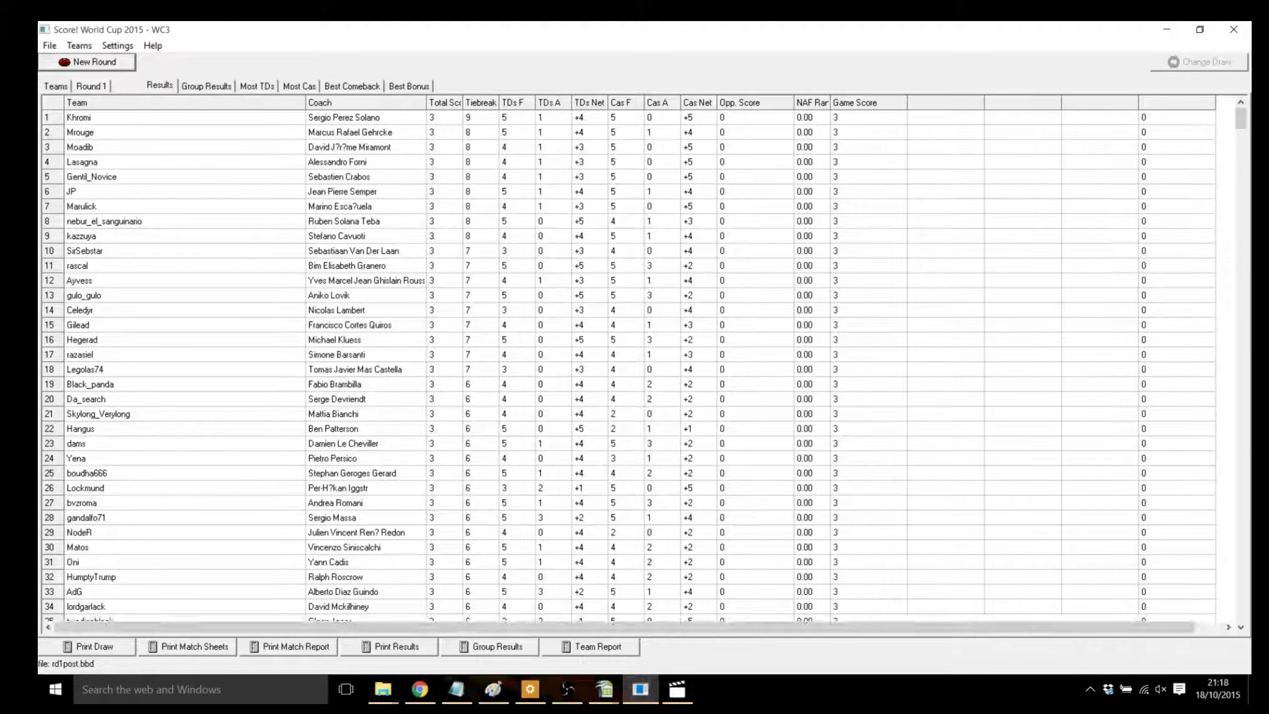
- Save the tournament with its Round 2 draw as rd2pre.bbd in the test151018 folder
click(50, 45)
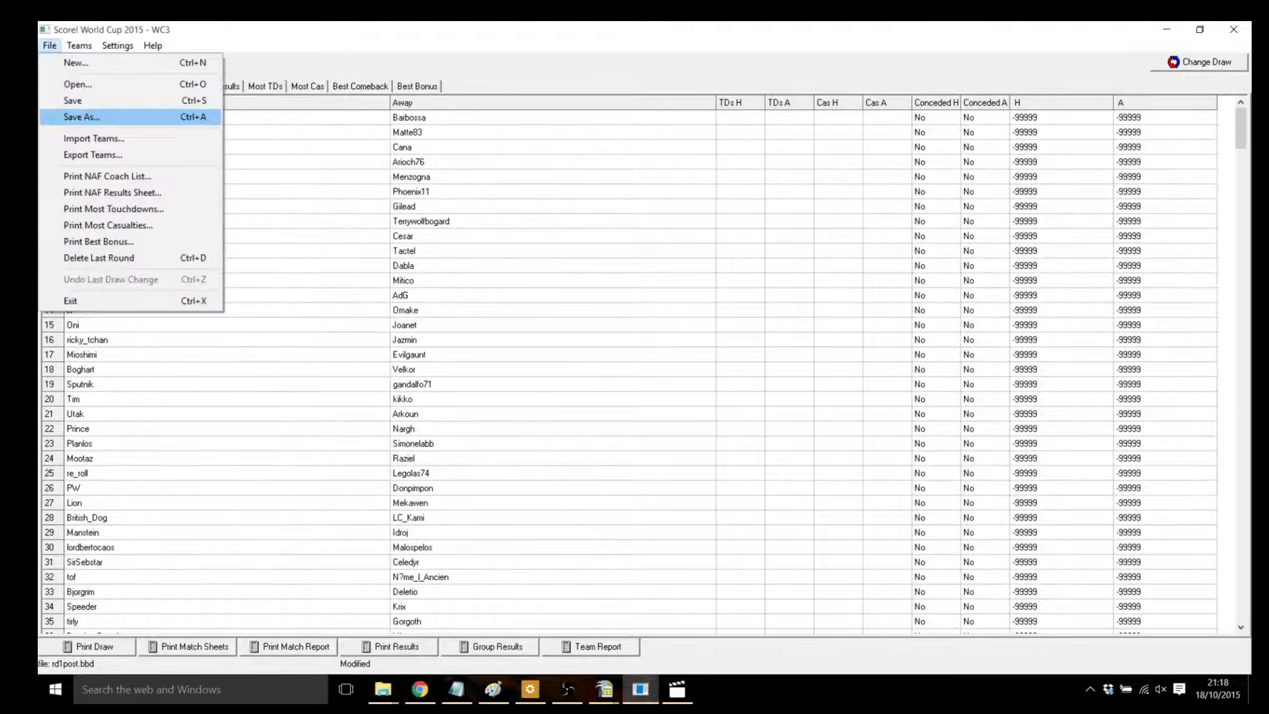
click(68, 117)
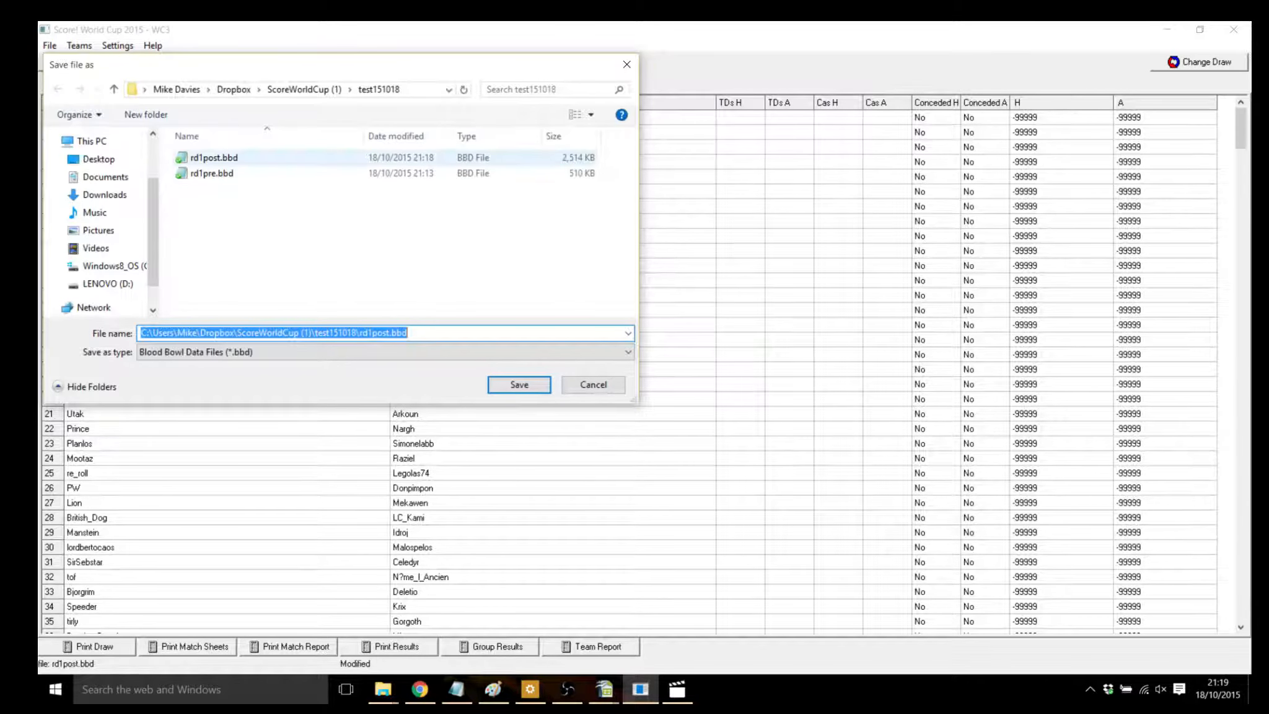
click(211, 173)
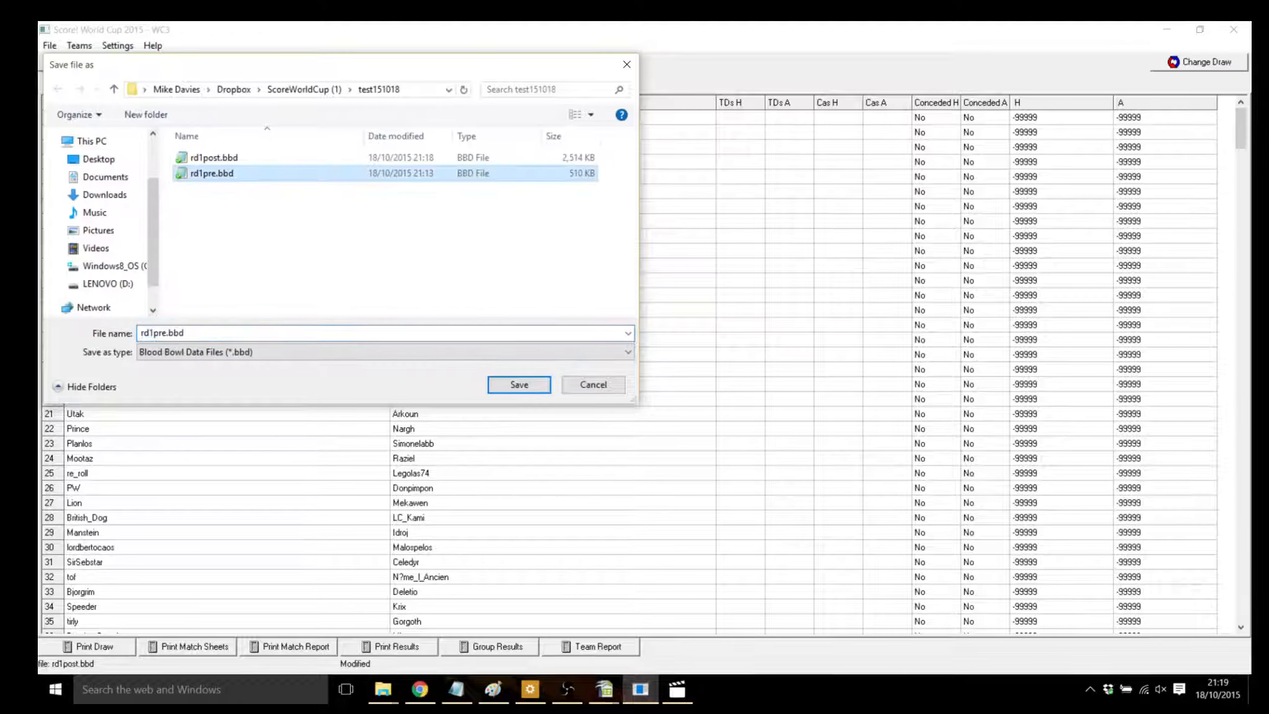
click(153, 333)
click(153, 333)
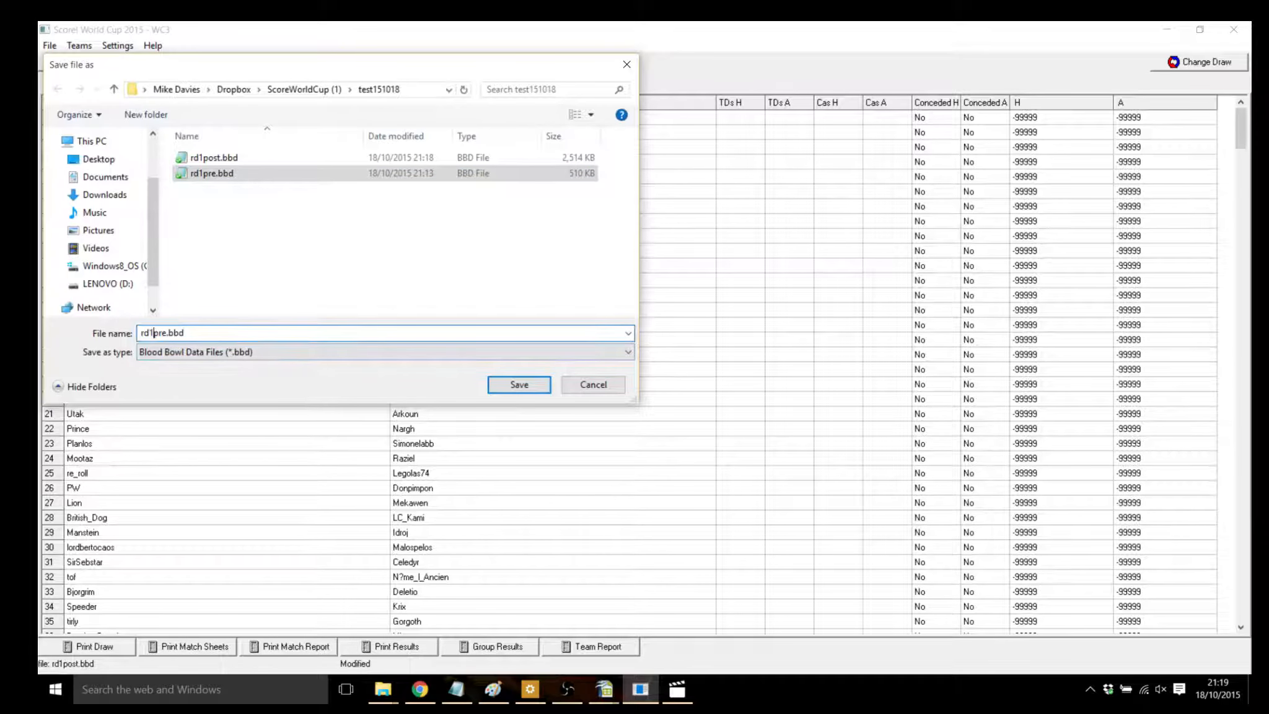
key(BackSpace)
text(2)
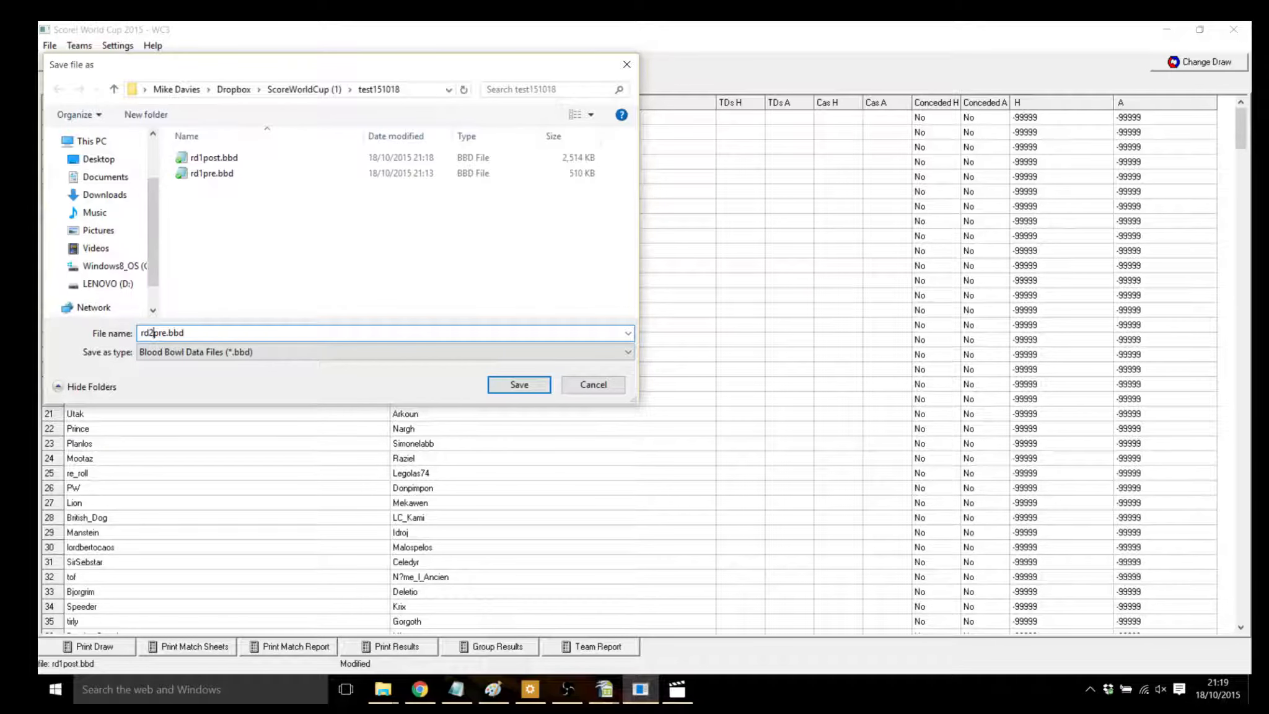
click(519, 384)
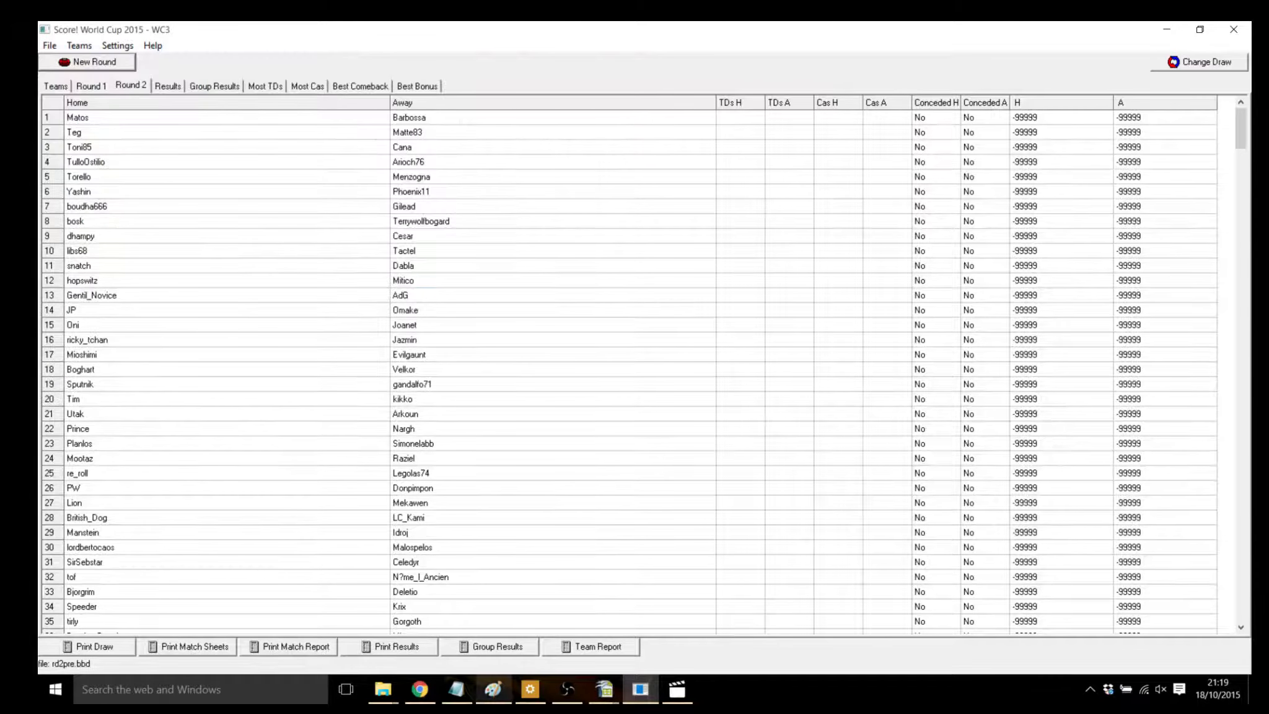
- Switch to the test151018 folder in File Explorer and open rd2pre.bbd in Notepad
click(382, 689)
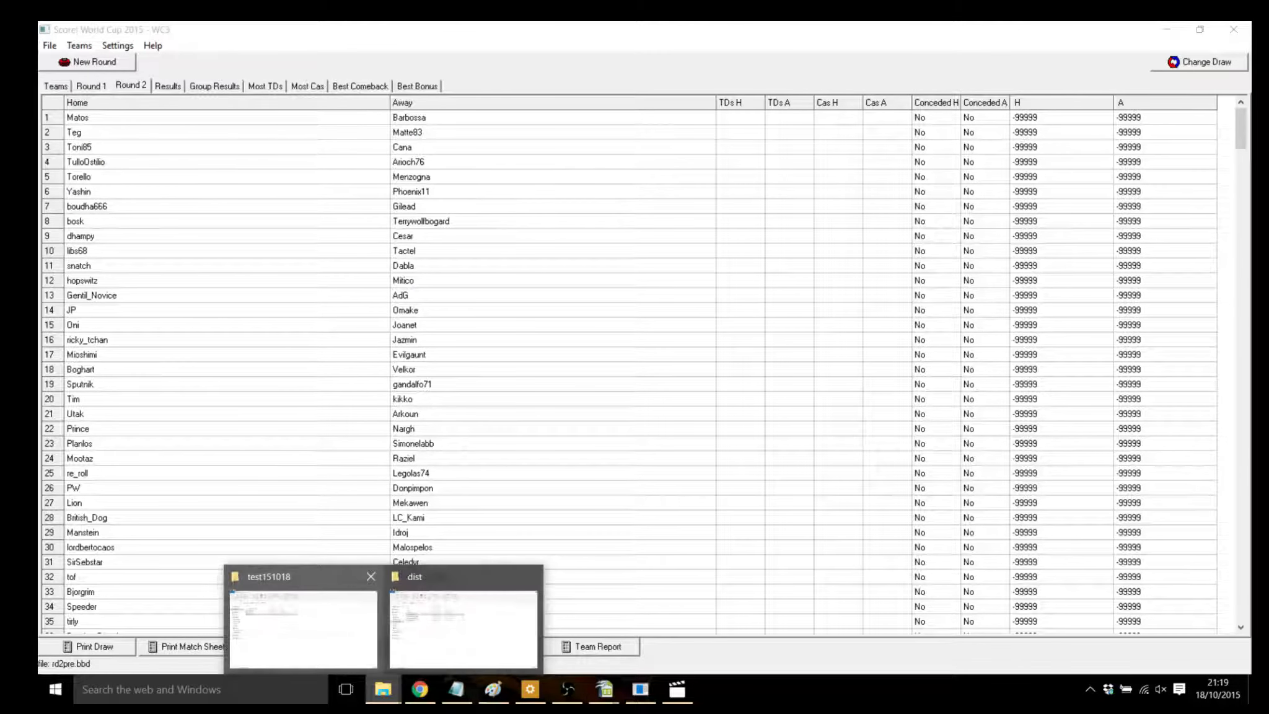
click(303, 623)
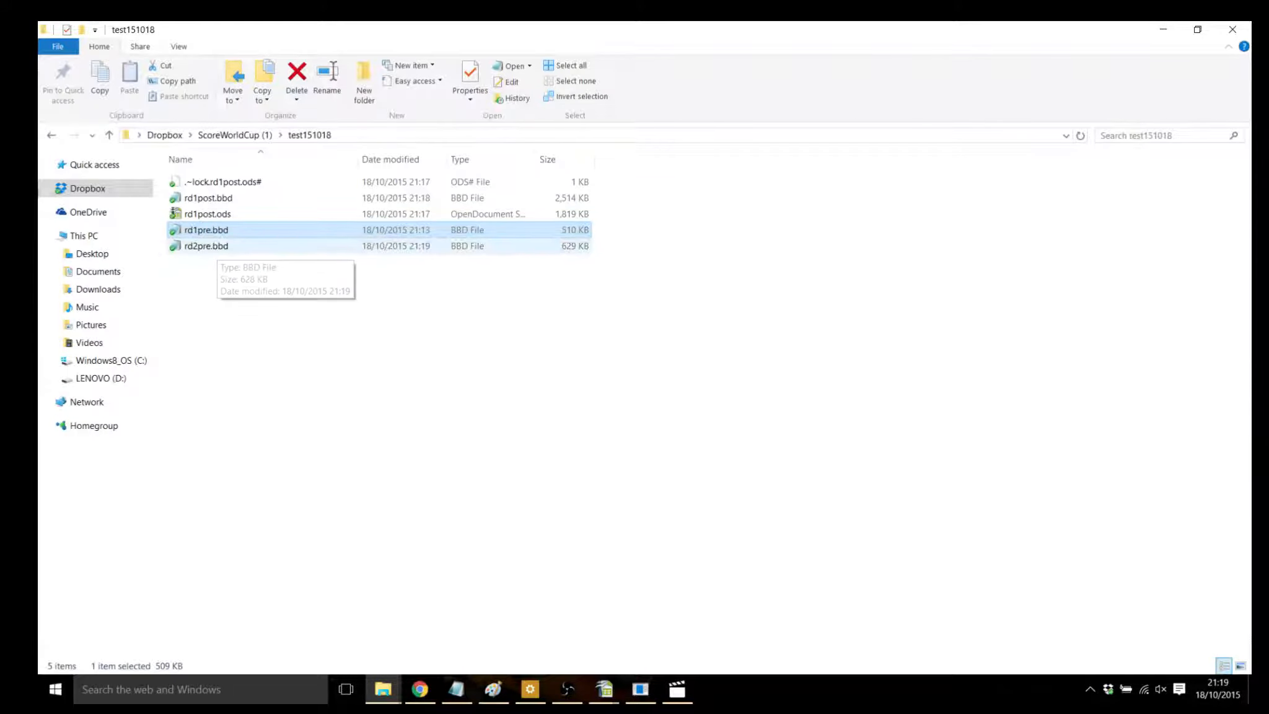
double_click(213, 248)
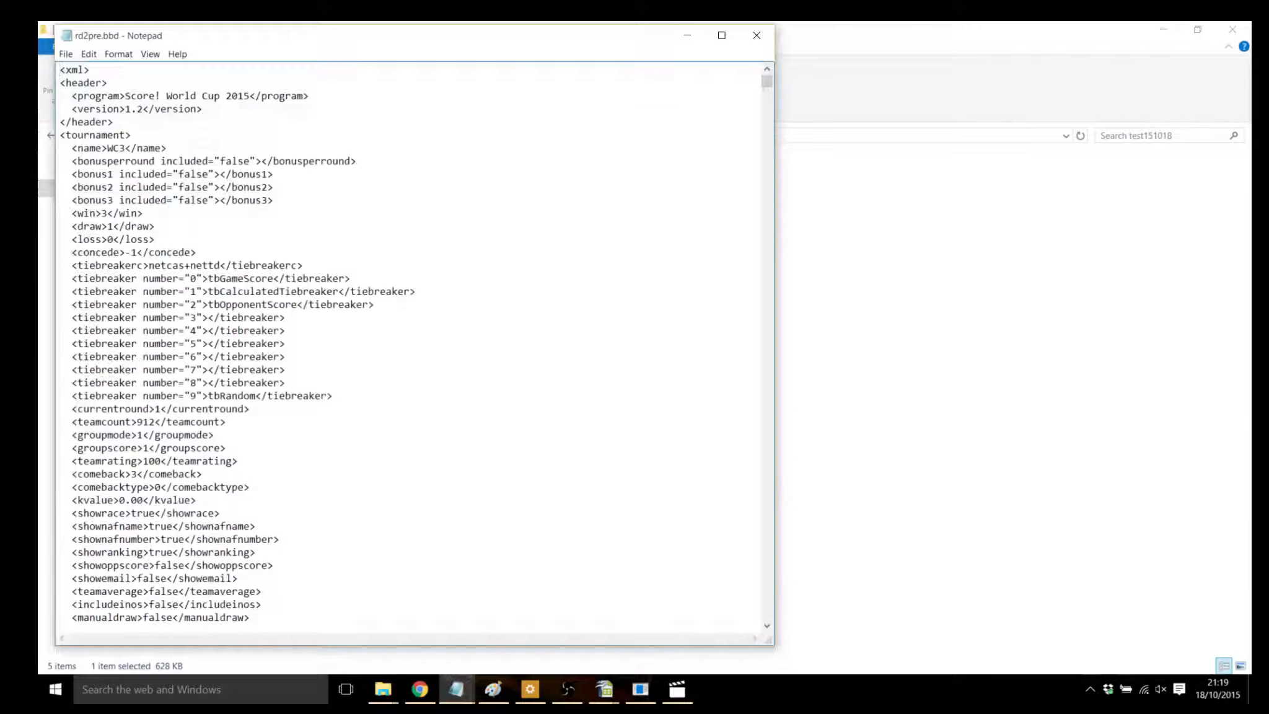
- Copy the entire text of rd2pre.bbd in Notepad and switch to the rd1post.ods spreadsheet
key(ctrl+a)
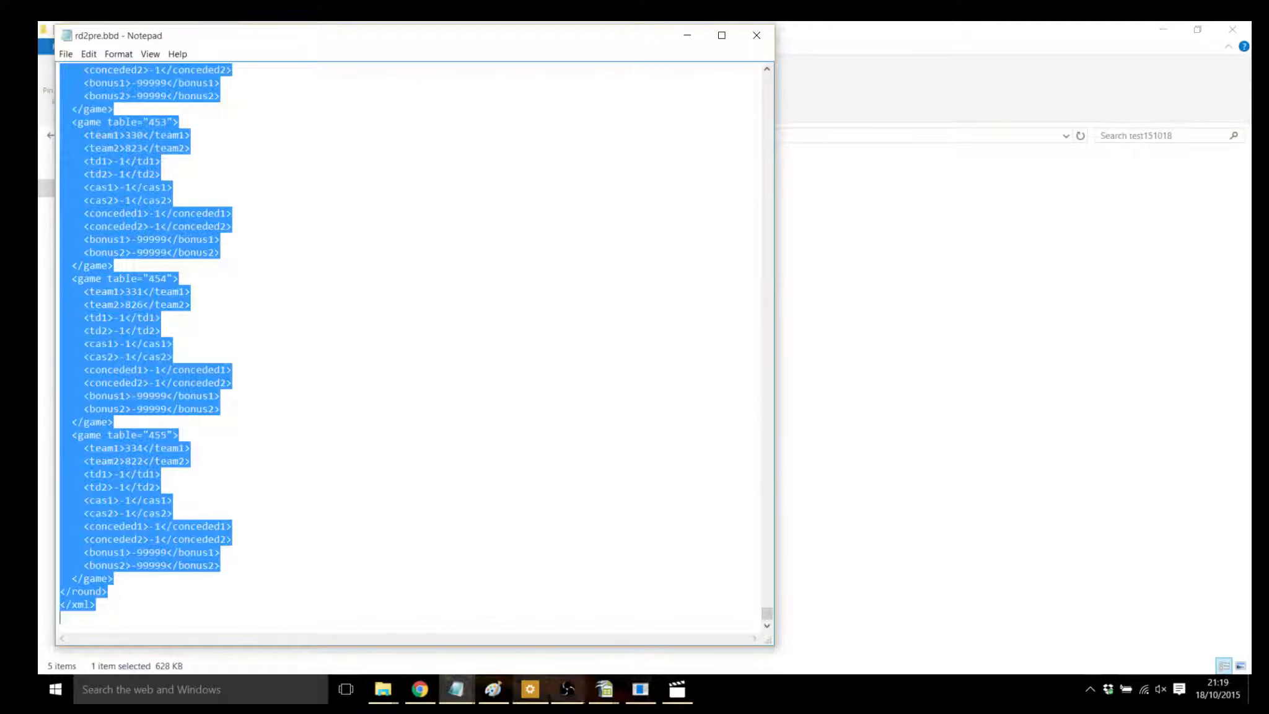
click(604, 689)
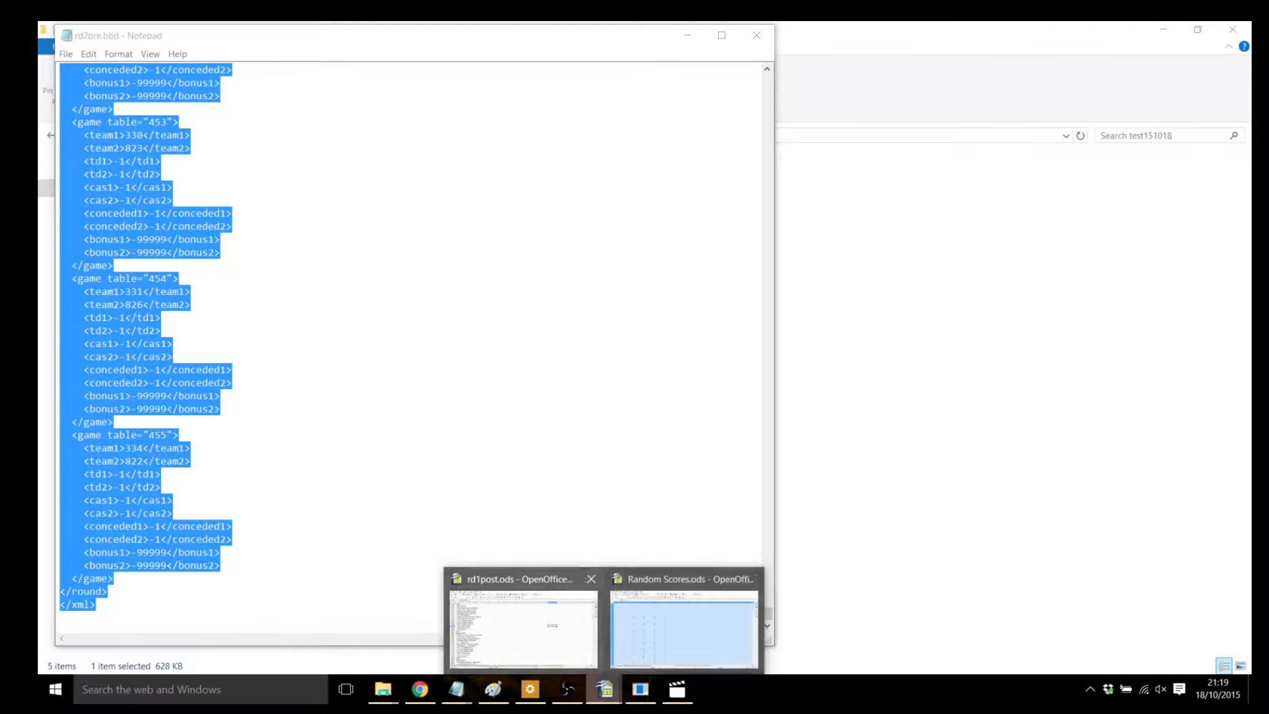
click(524, 622)
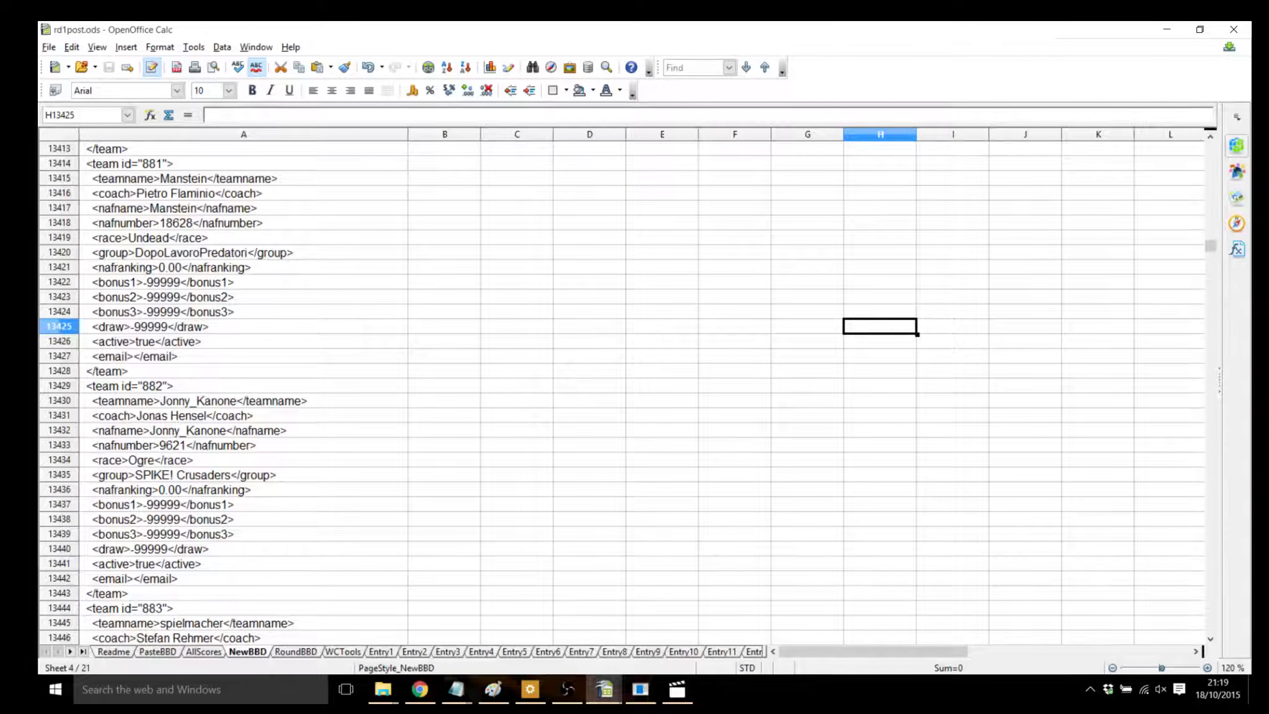
- Try to replace column A of rd1post.ods's PasteBBD sheet with the copied Round 2 data
click(158, 652)
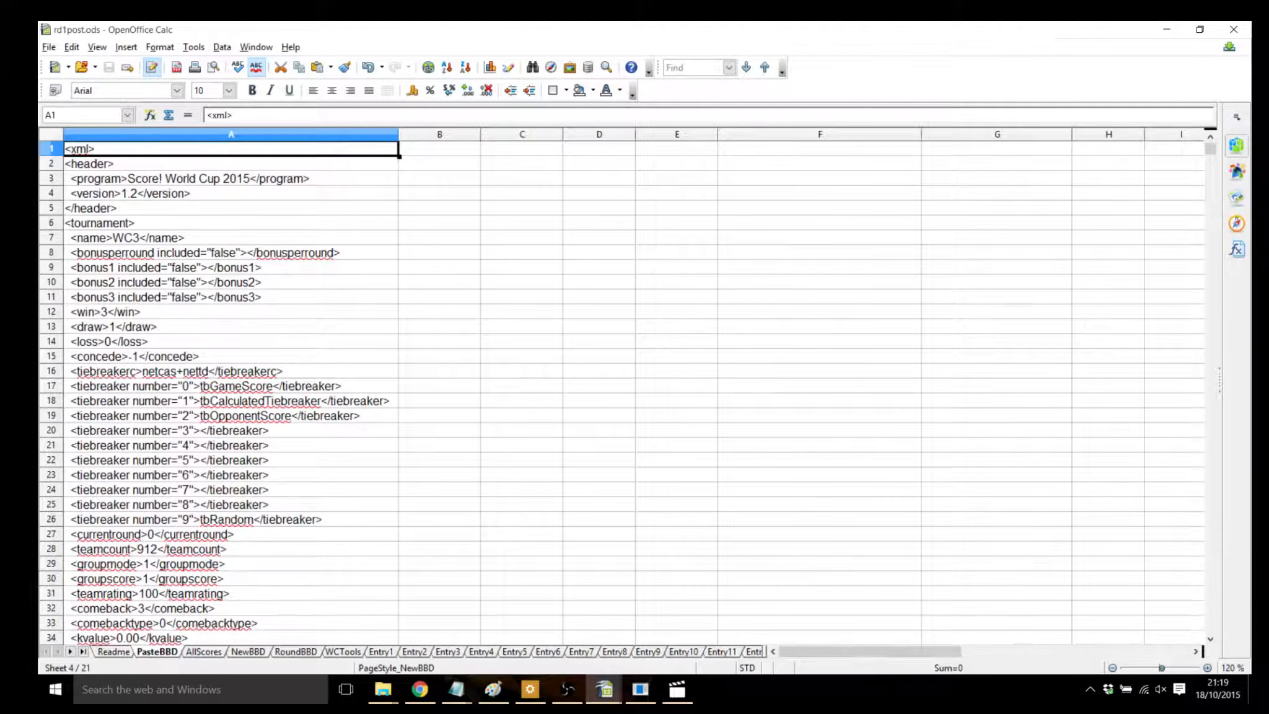
click(231, 134)
key(Delete)
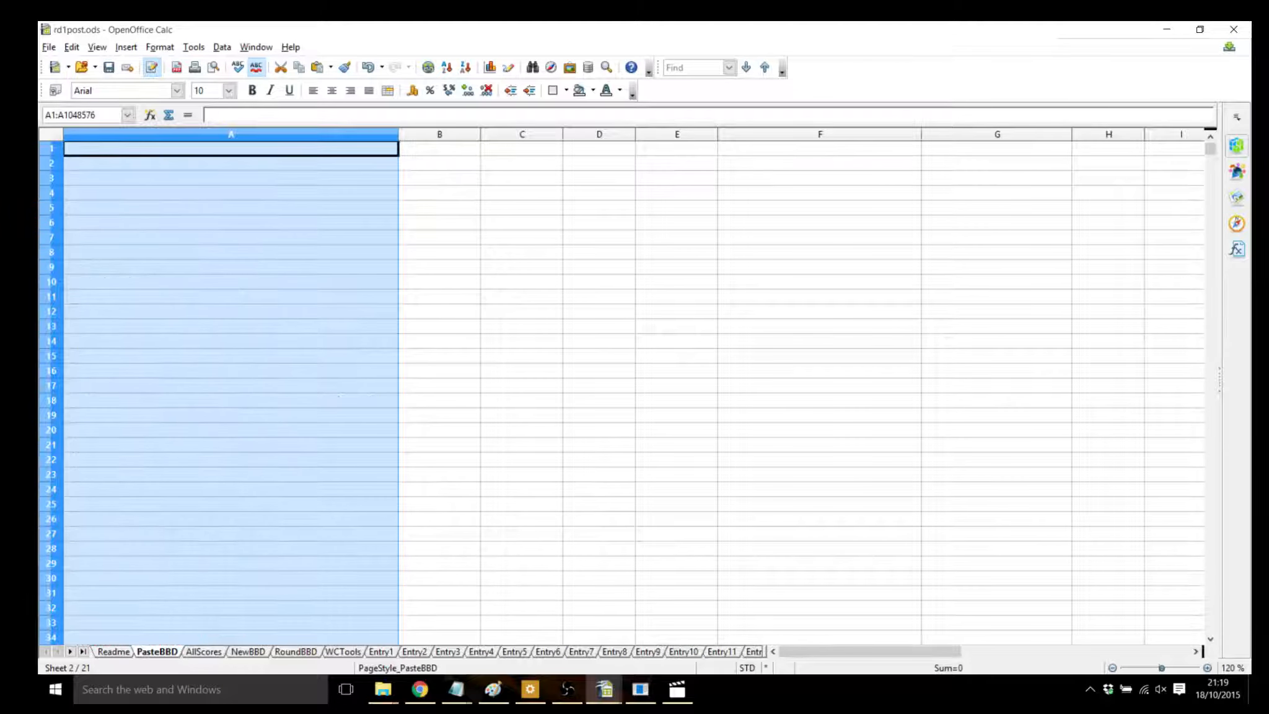
key(ctrl+v)
key(Return)
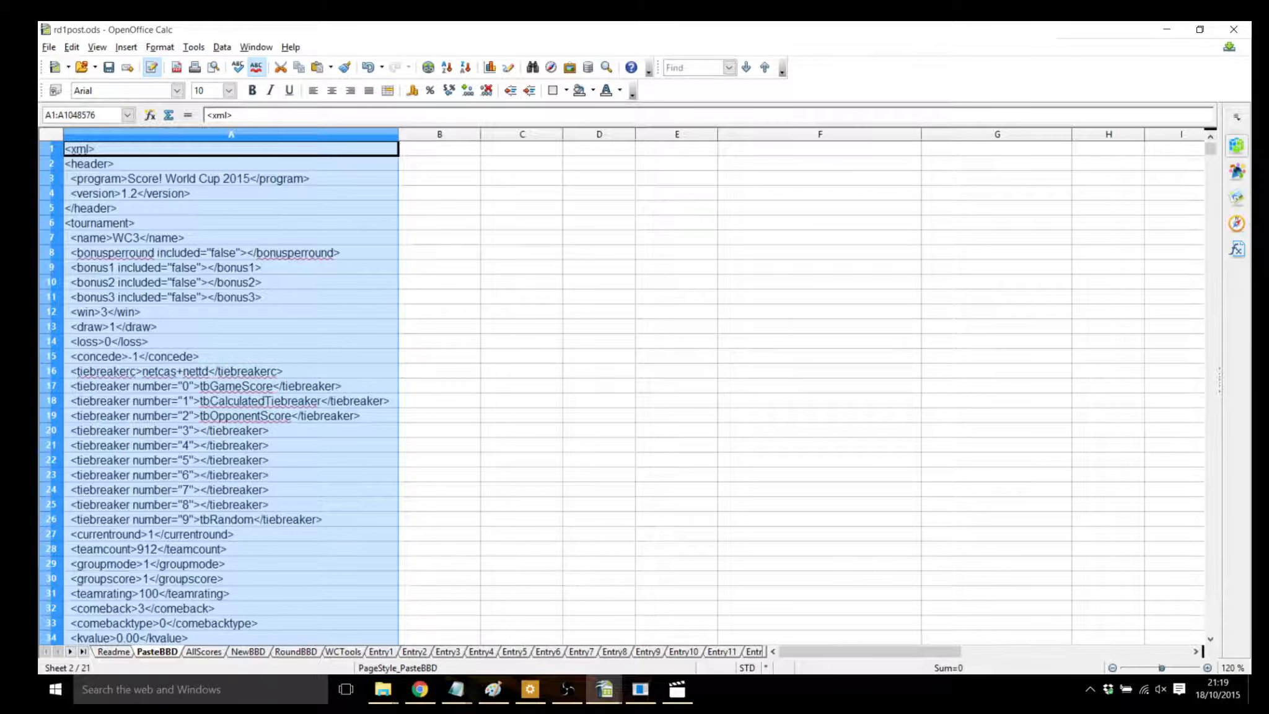
- Check the AllScores sheet from its first table and close rd1post.ods, discarding the changes
key(ctrl+Page_Down)
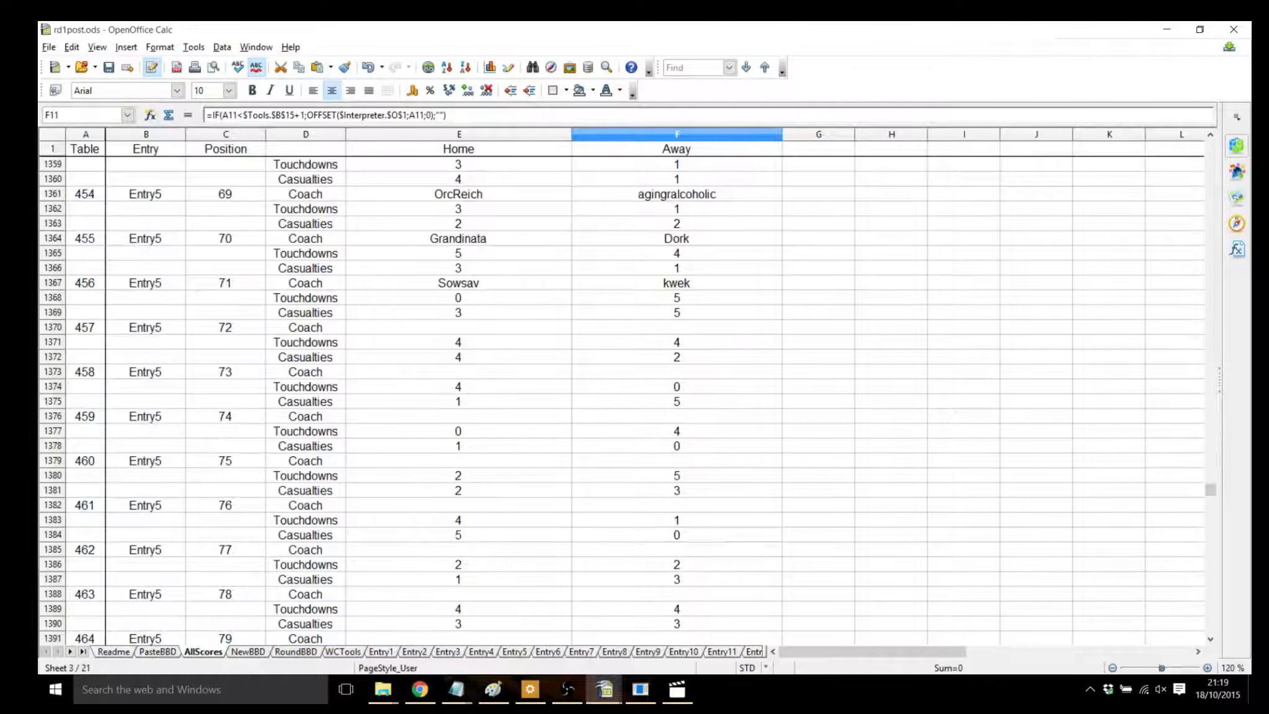
drag(1209, 490, 1210, 146)
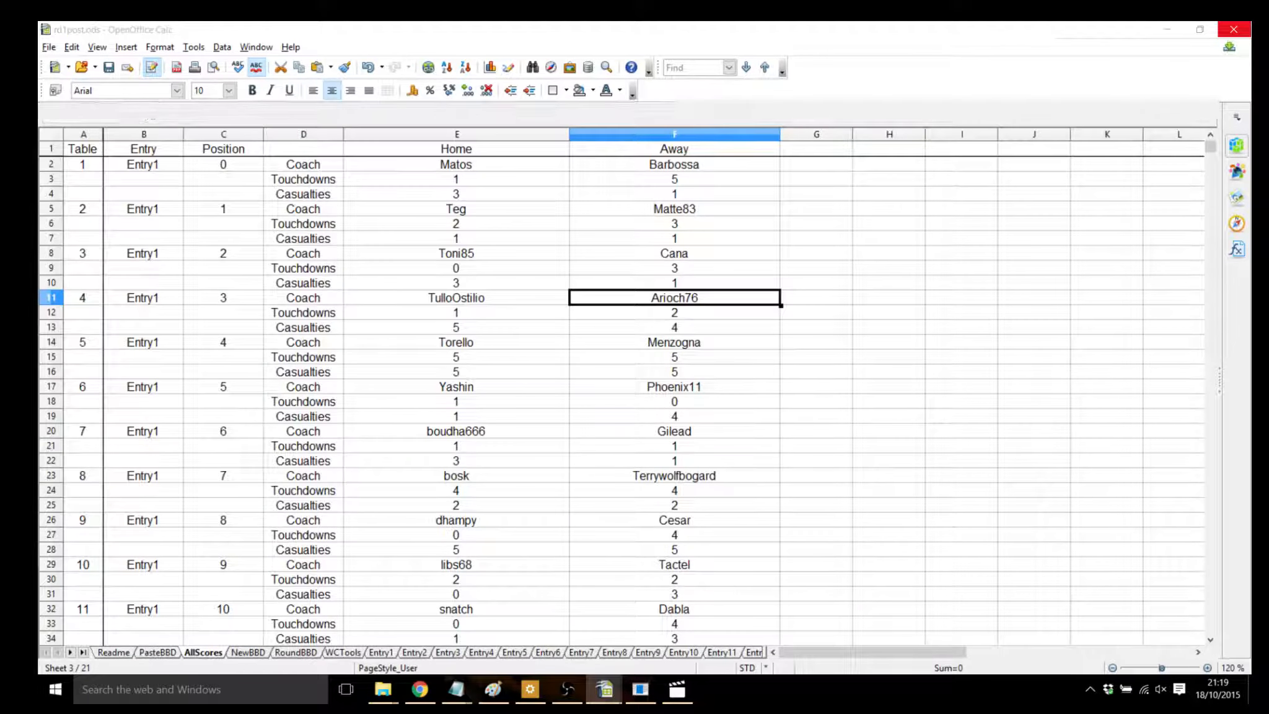
click(1233, 29)
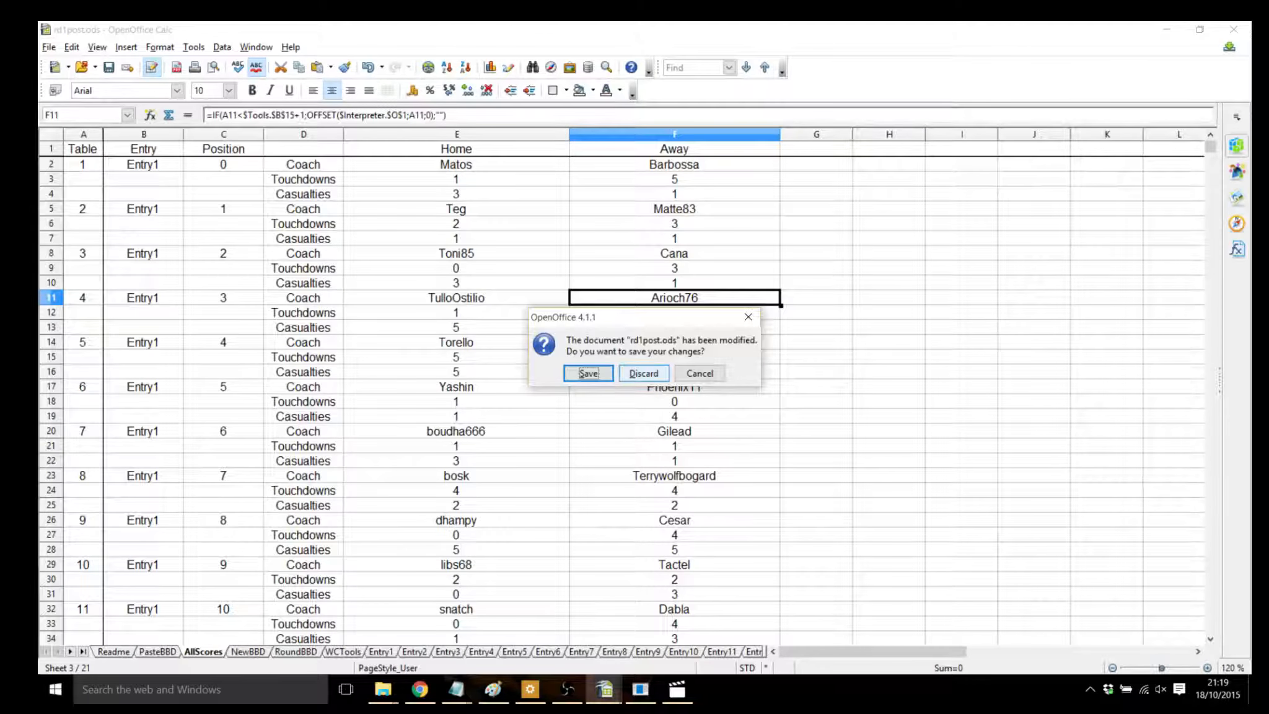
click(643, 373)
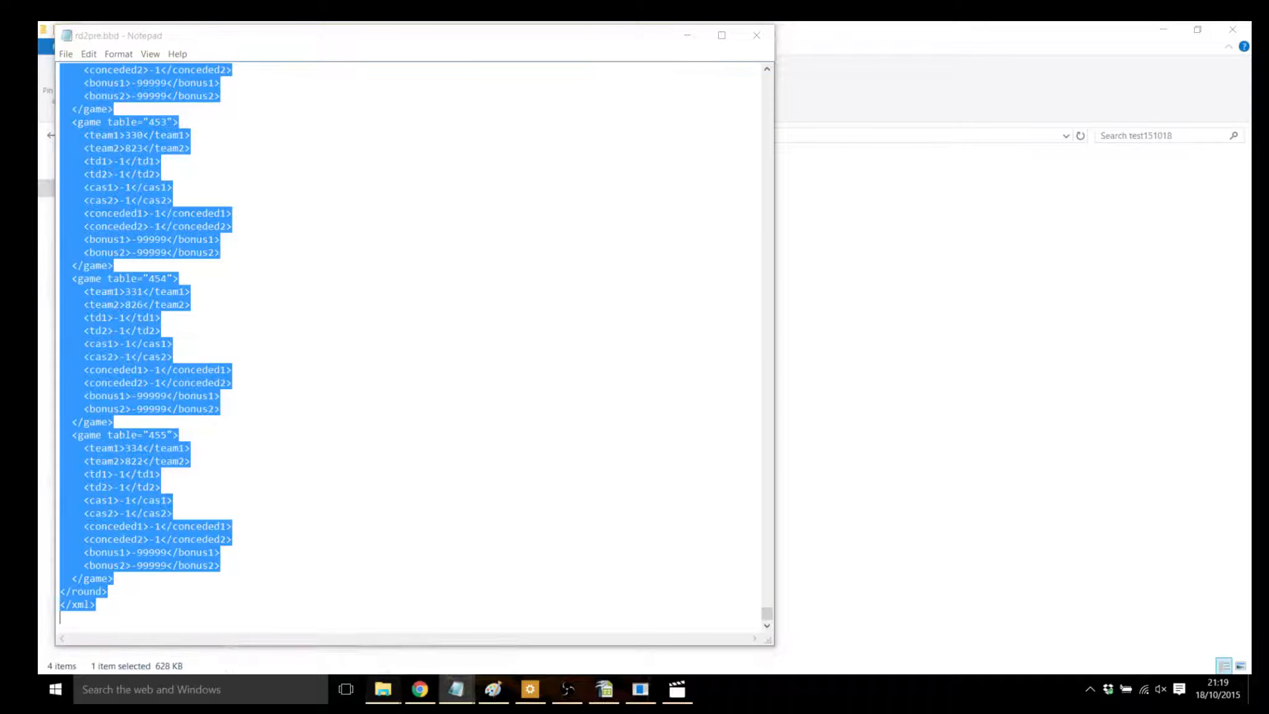
- Switch to File Explorer and open Score Editor 151014.ods from the ScoreWorldCup (1) folder
mouse_move(383, 689)
click(303, 613)
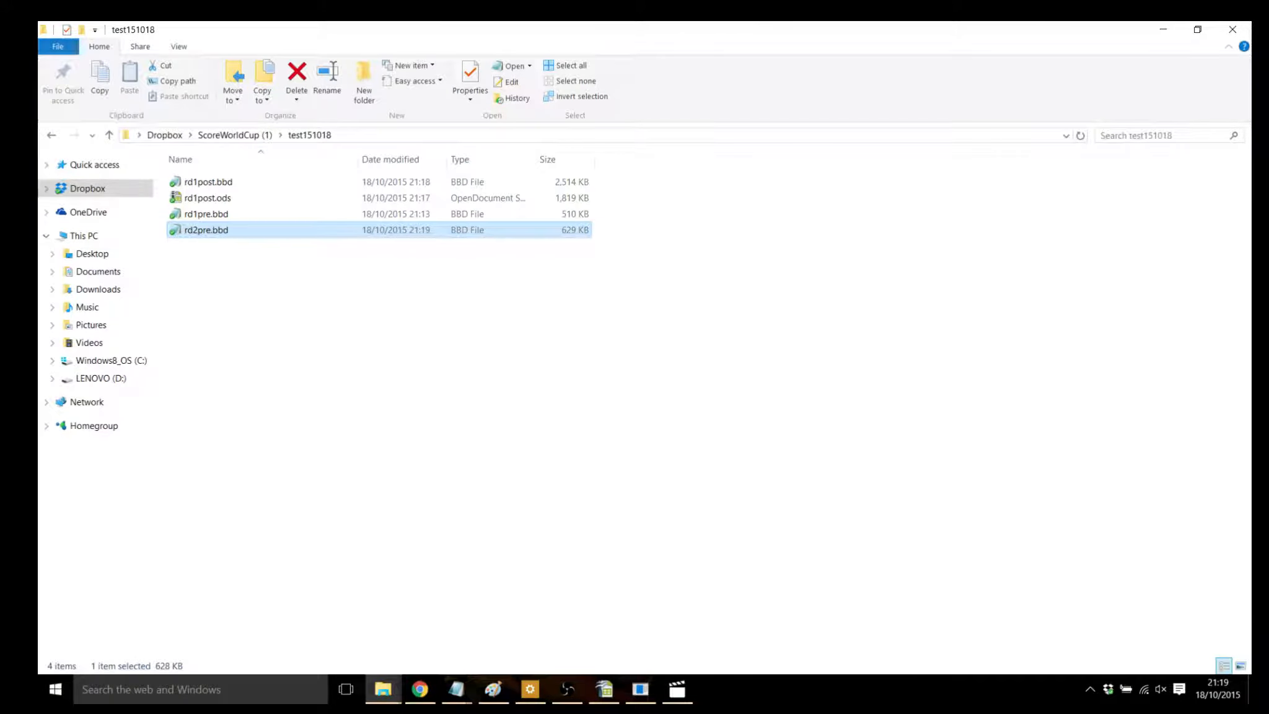
click(109, 135)
double_click(231, 486)
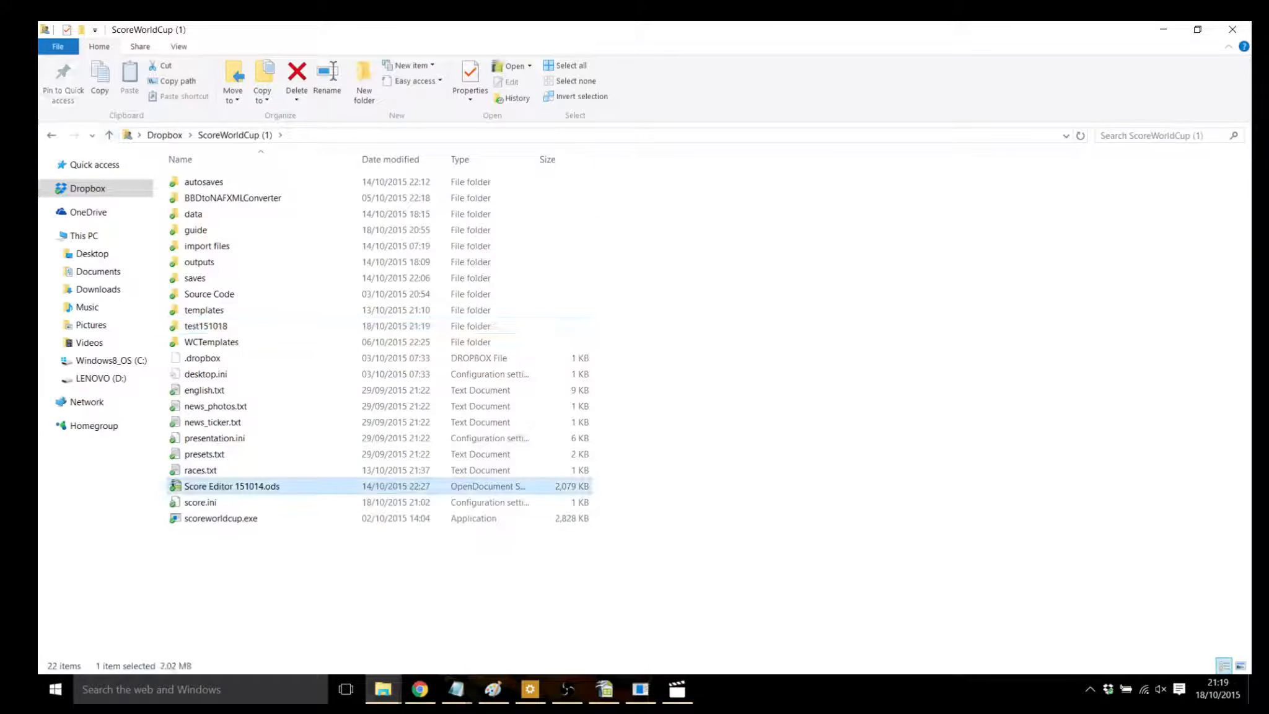
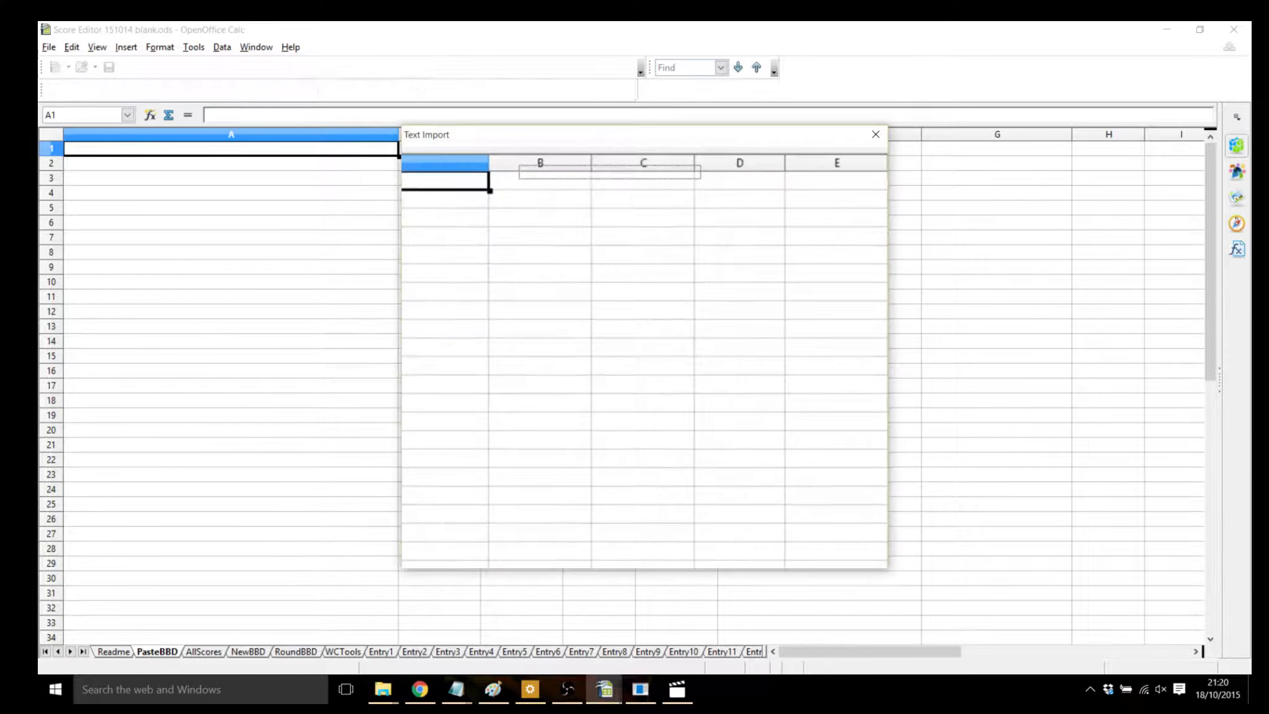
- Import the Round 2 BBD text into the blank Score Editor's PasteBBD sheet and compare the AllScores pairings with Round 2 in Score! World Cup 2015
click(840, 162)
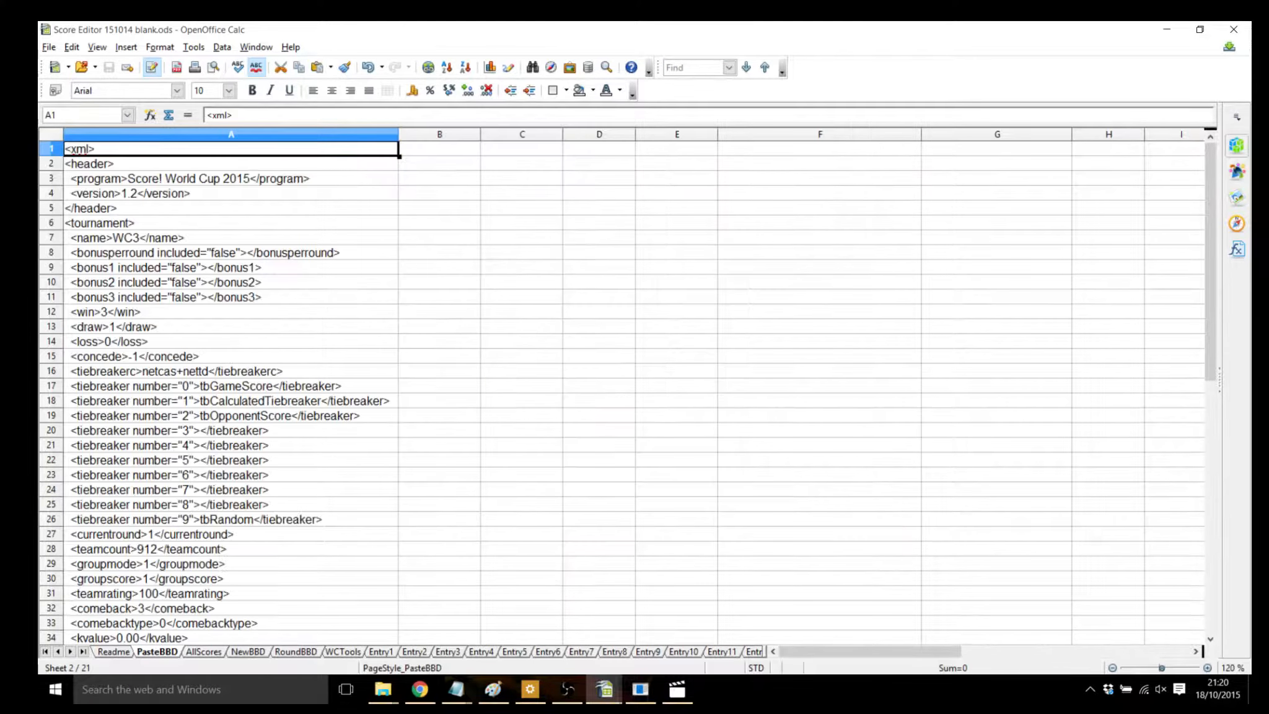
click(203, 652)
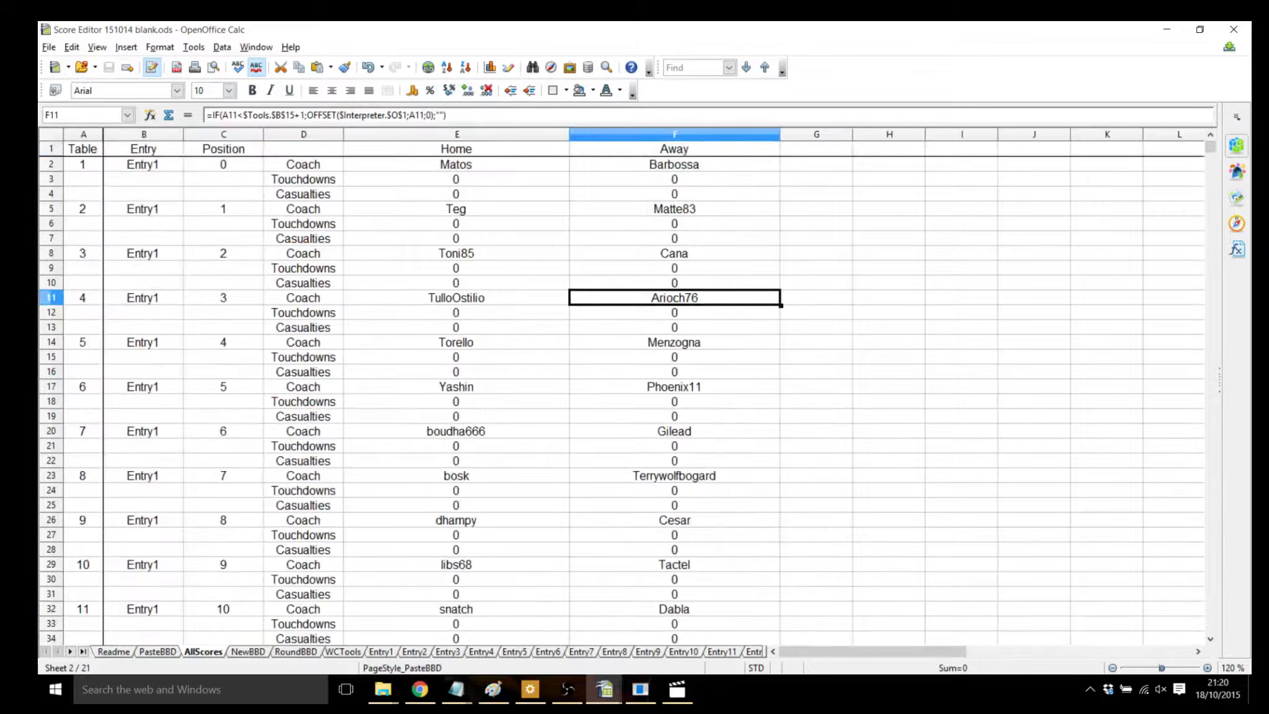
click(456, 164)
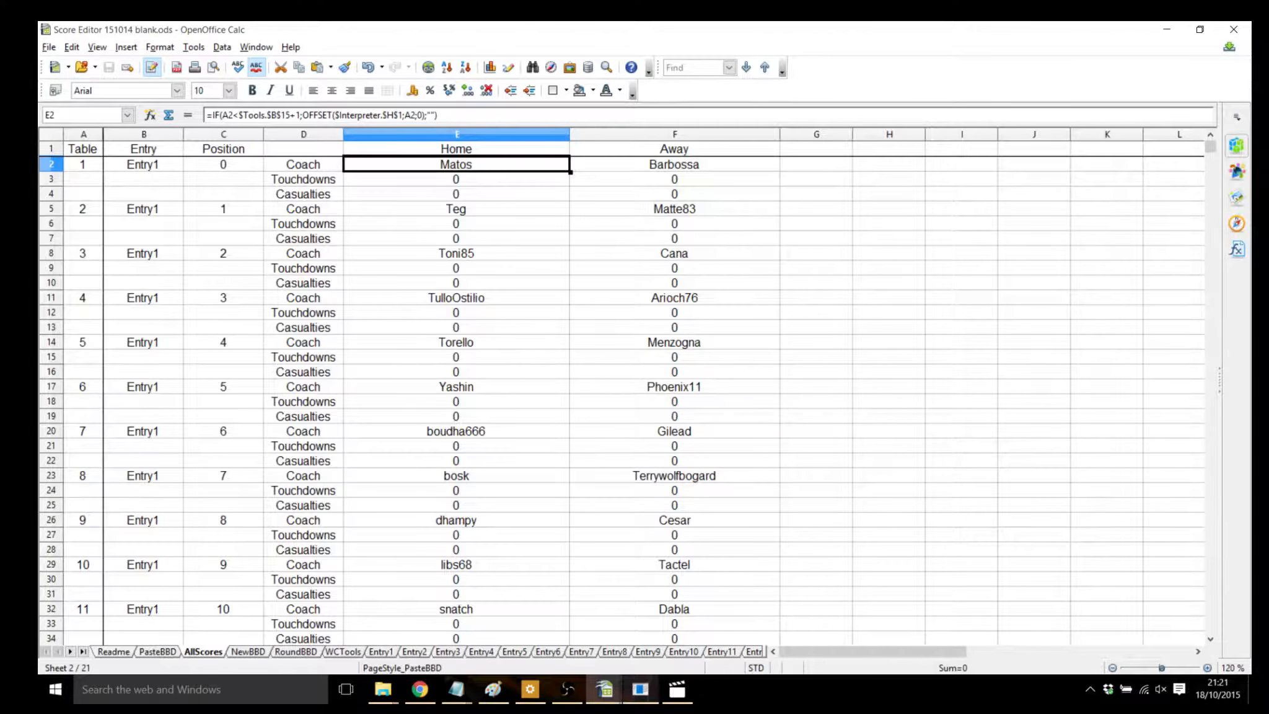
click(640, 689)
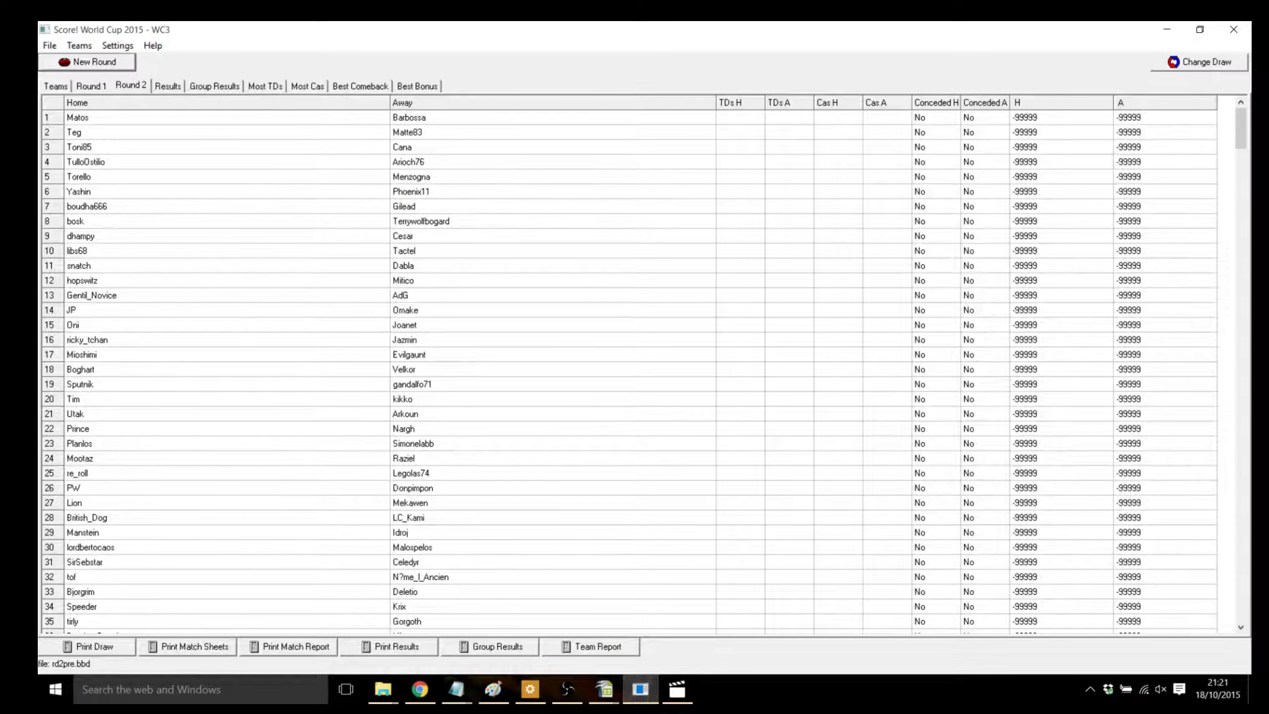
- Copy the whole Random1 sheet of Random Scores.ods and paste its values at A1 of the Score Editor's Entry1 sheet, skipping empty cells
mouse_move(420, 689)
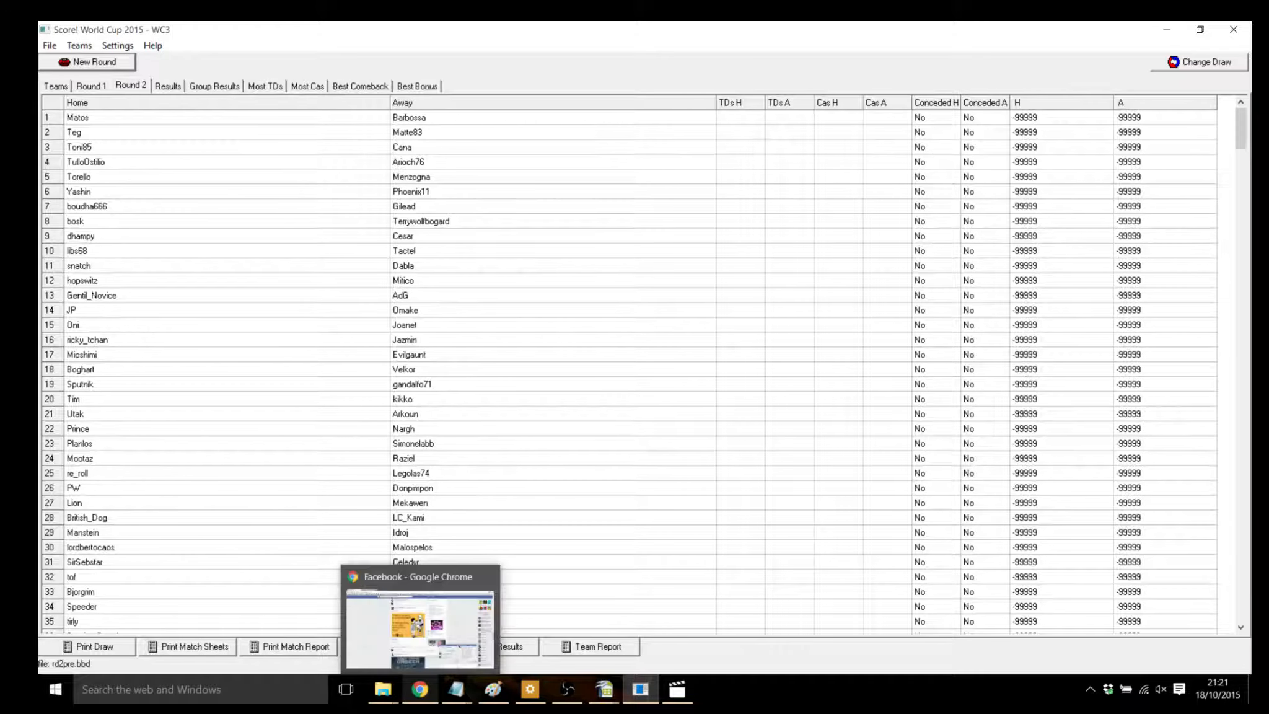
click(523, 626)
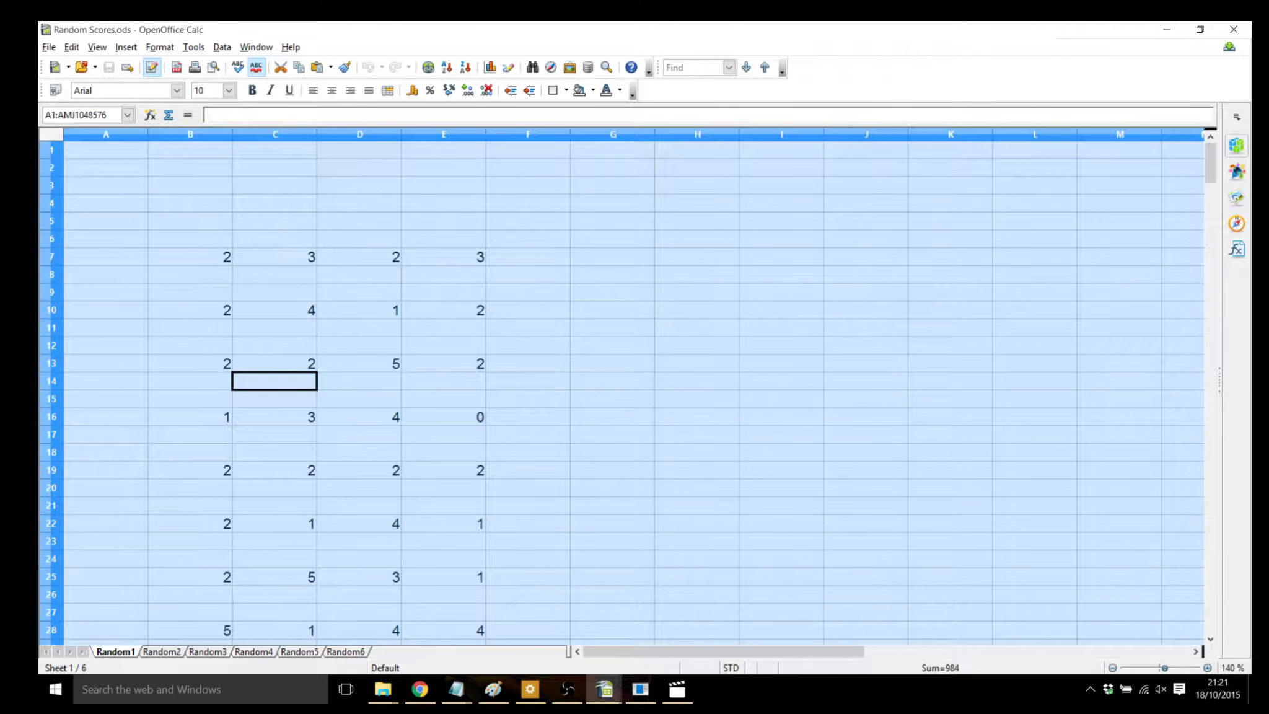
click(604, 689)
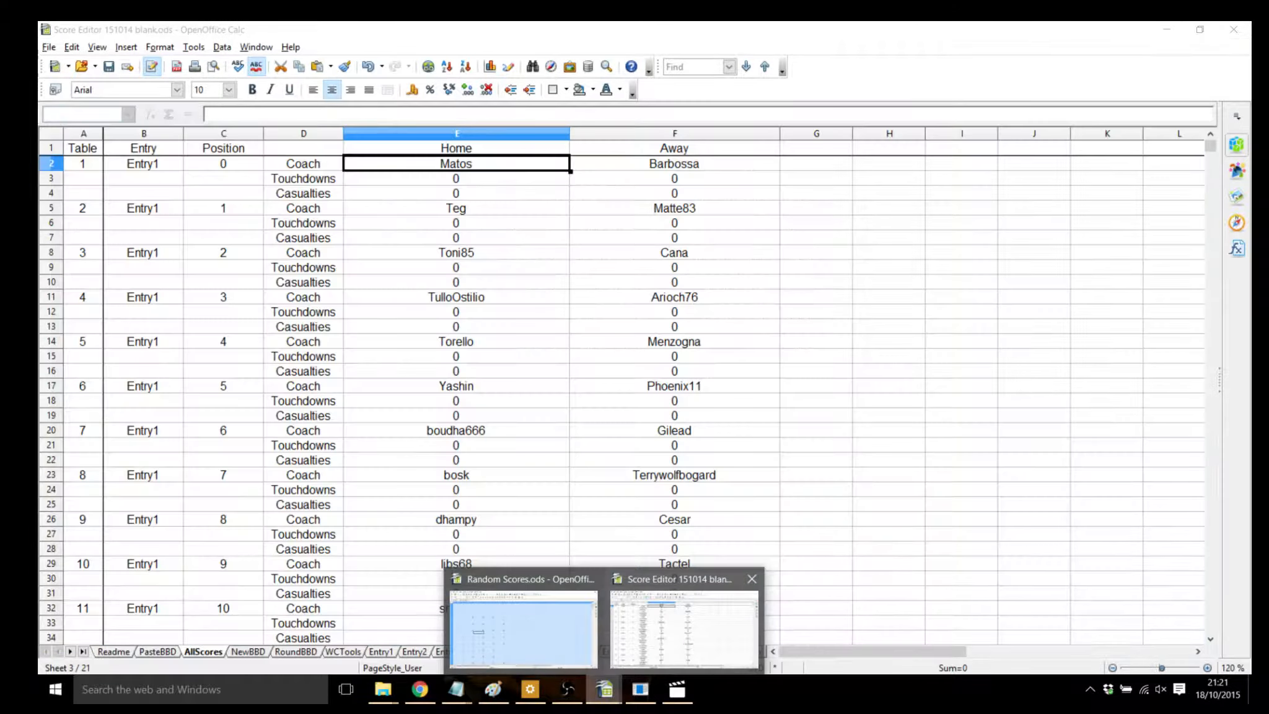
click(684, 629)
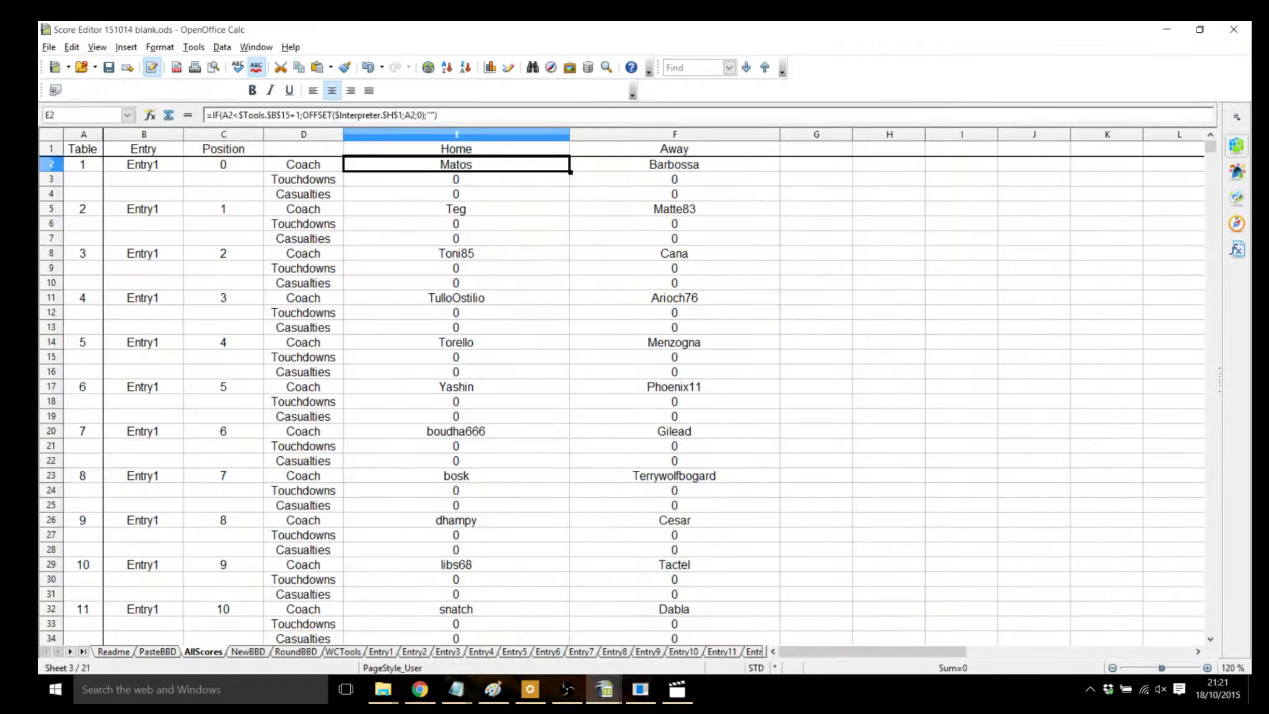
click(380, 652)
right_click(93, 149)
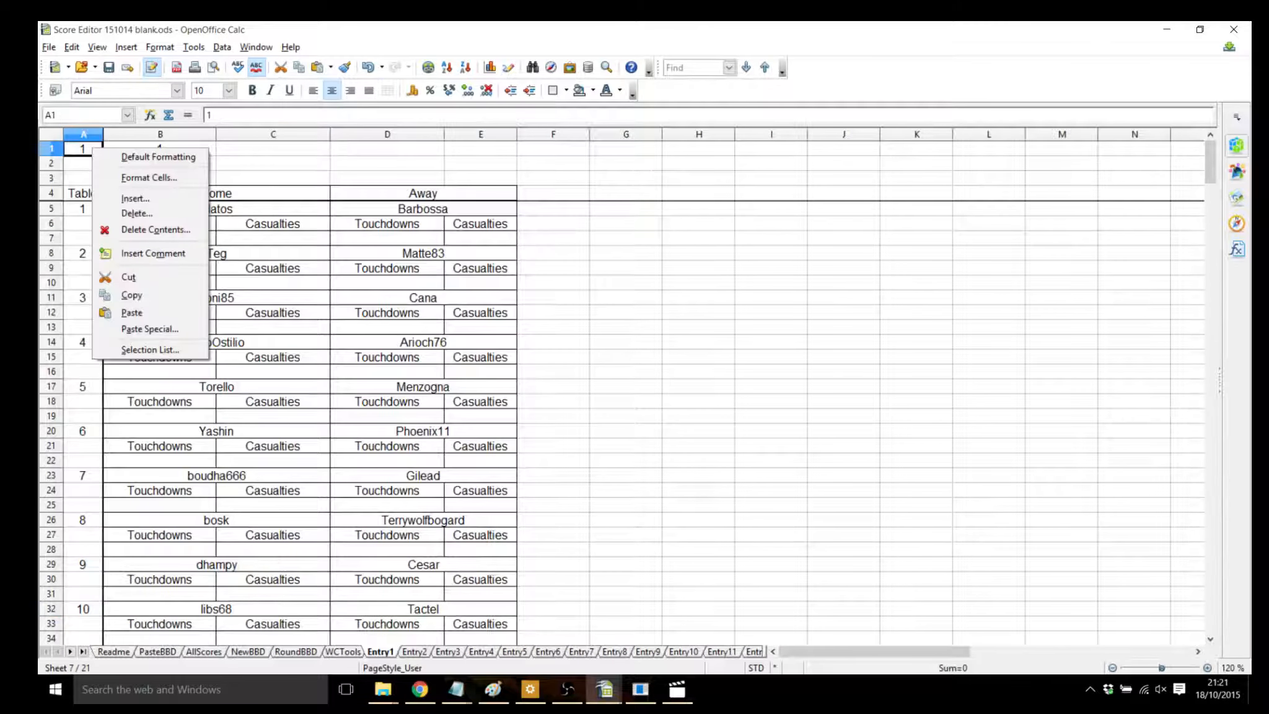
click(148, 329)
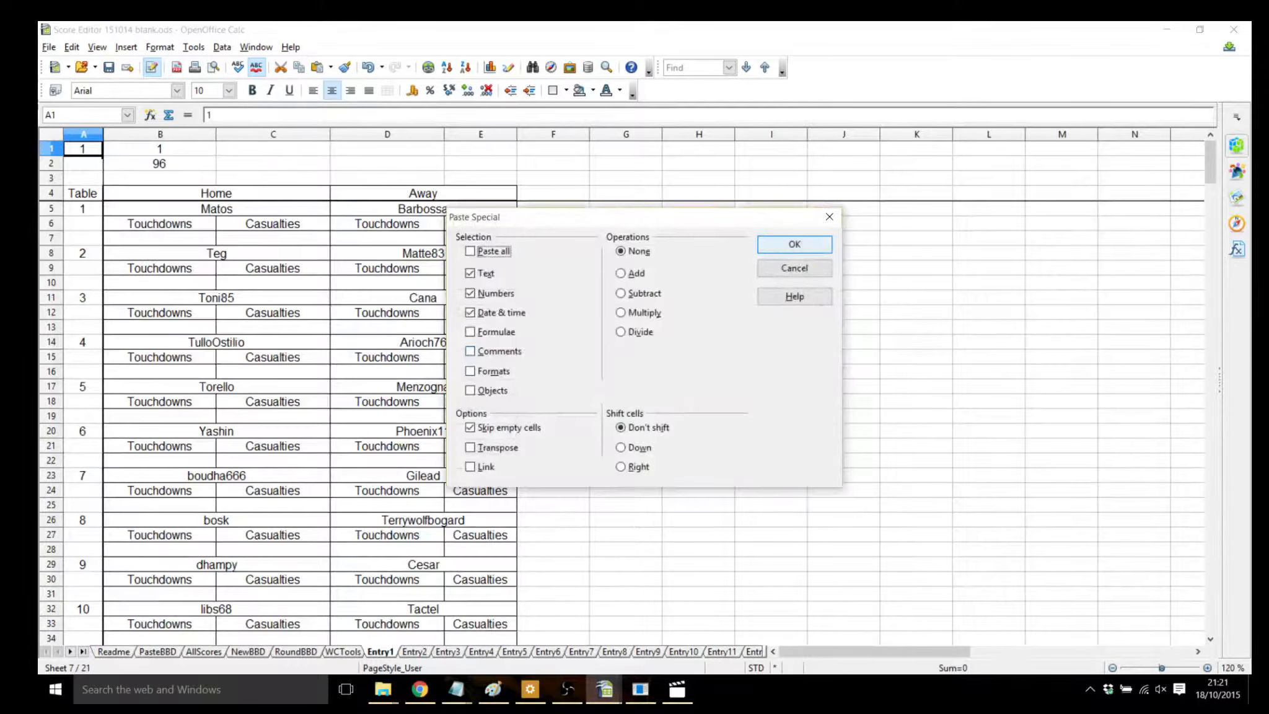
key(Return)
- Paste the copied random scores as values at A1 of the Entry2 sheet, skipping empty cells
key(ctrl+Page_Down)
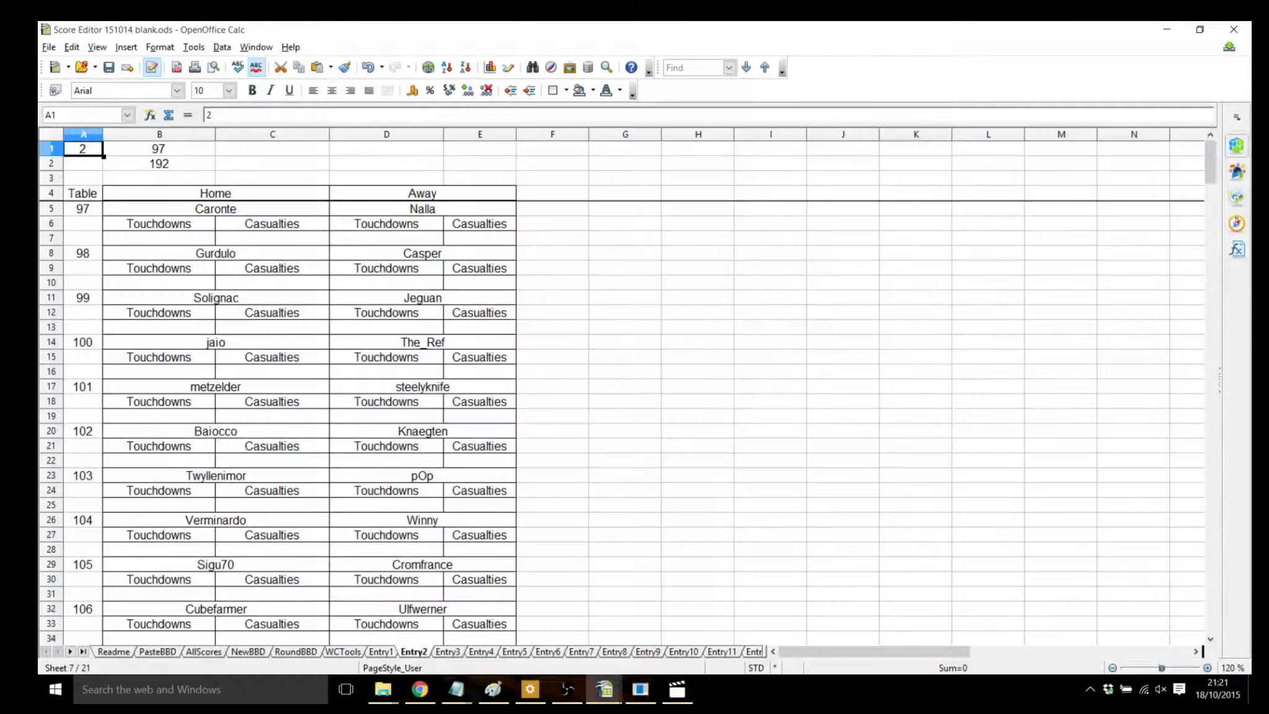
right_click(84, 148)
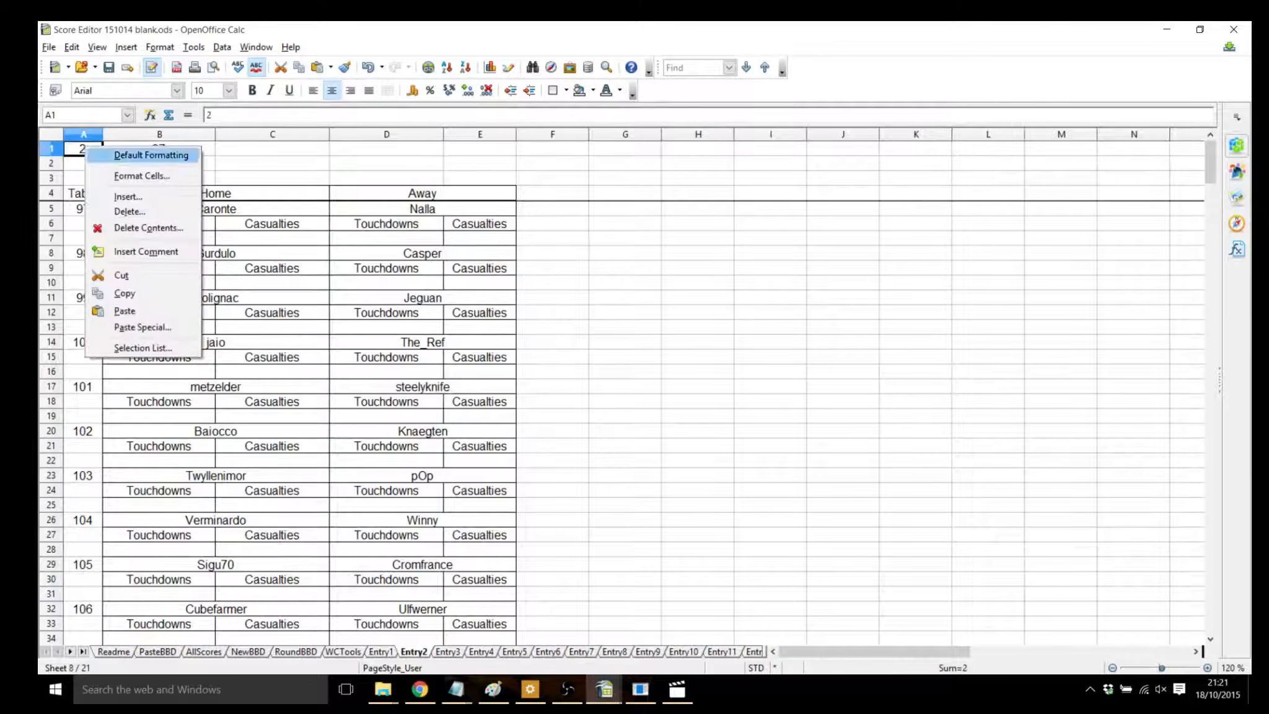
click(143, 327)
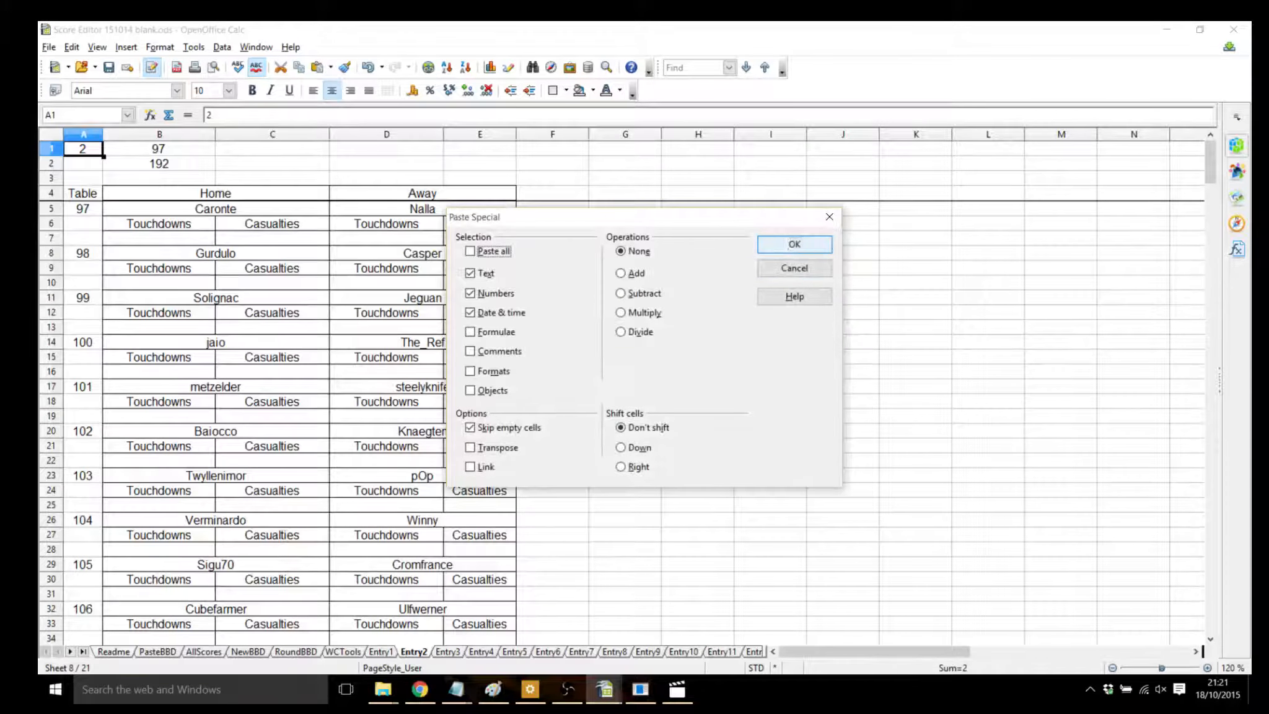
key(Return)
- Paste the copied random scores as values at A1 of the Entry3 sheet, skipping empty cells
key(ctrl+Page_Down)
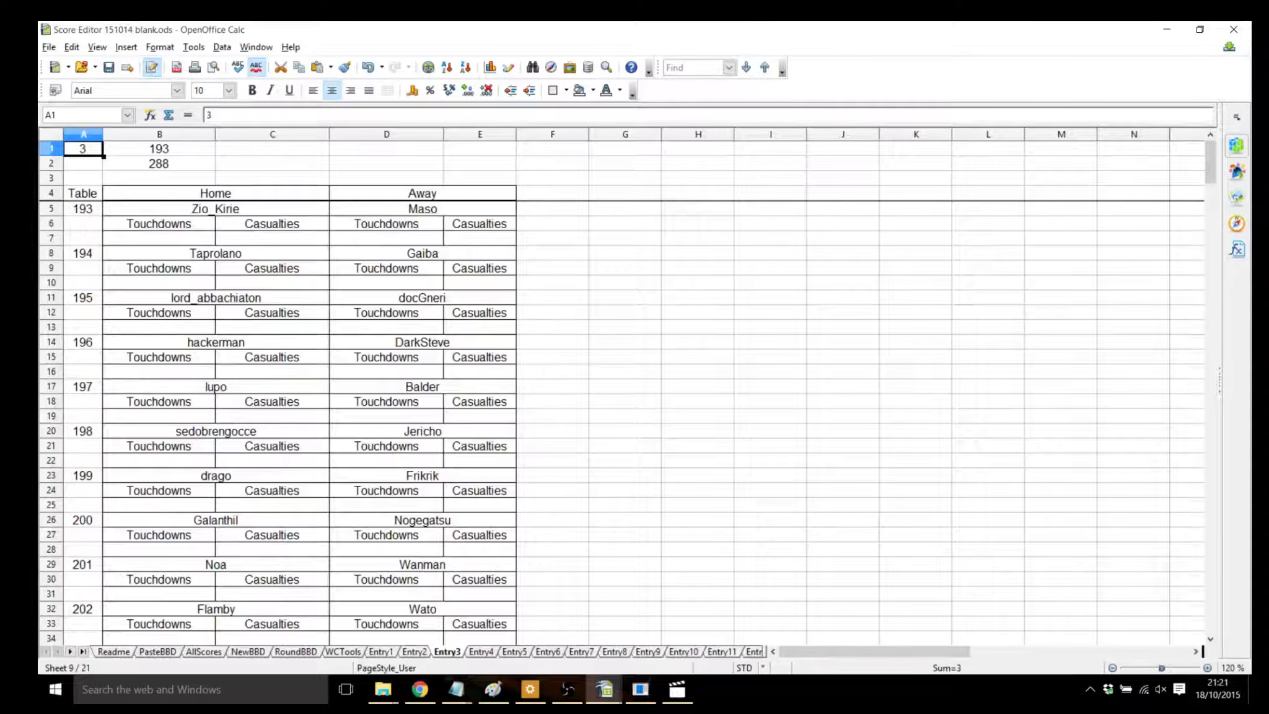
right_click(93, 147)
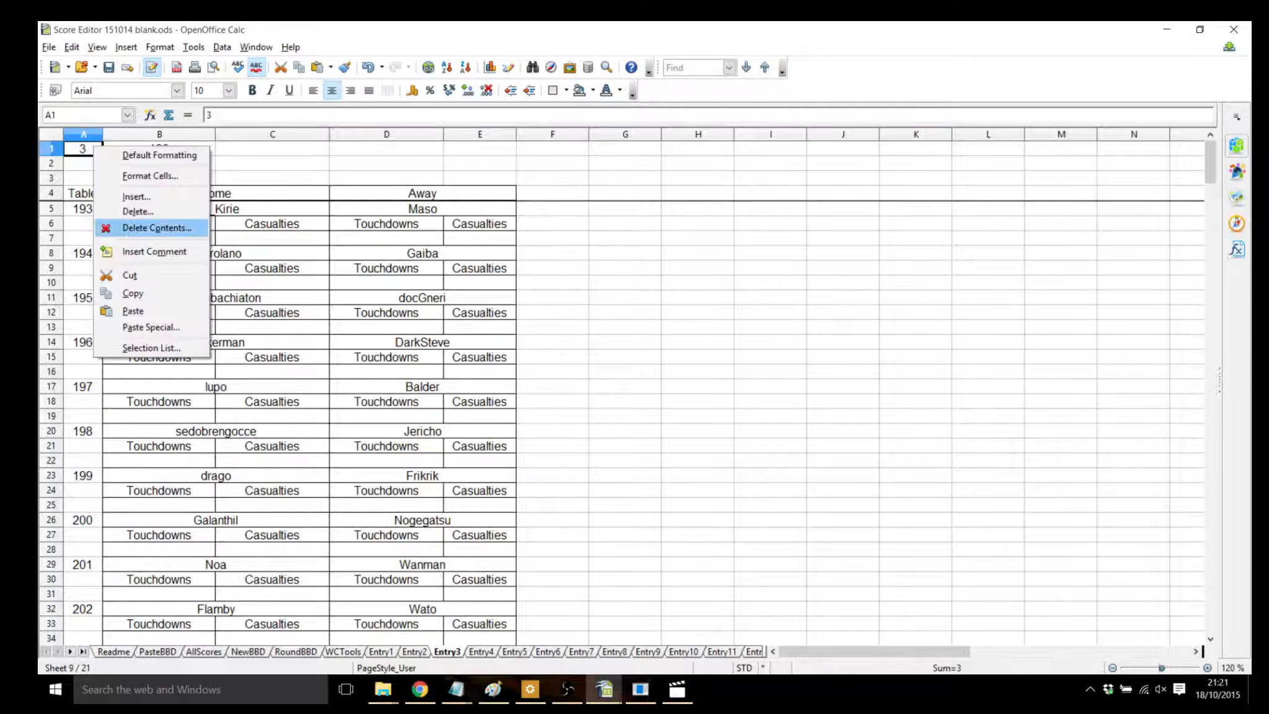
key(Return)
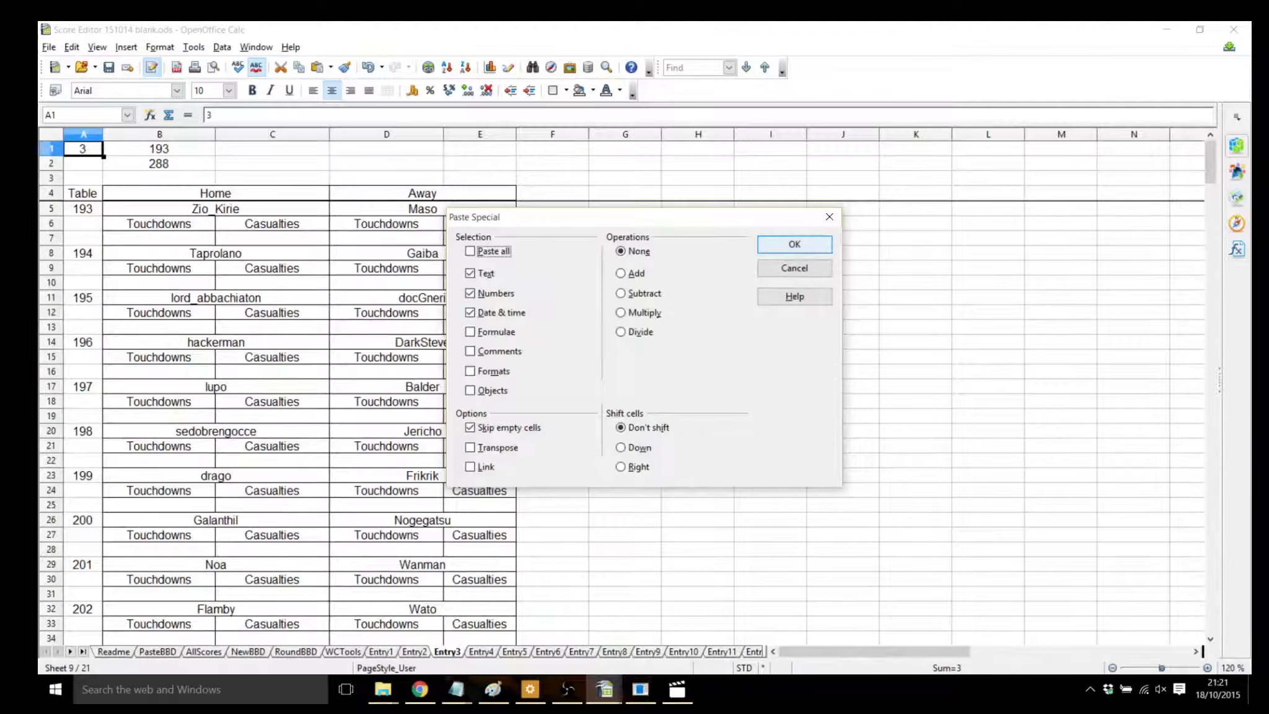
key(Return)
- Paste the copied random scores as values at A1 of the Entry4 sheet, skipping empty cells
key(ctrl+Page_Down)
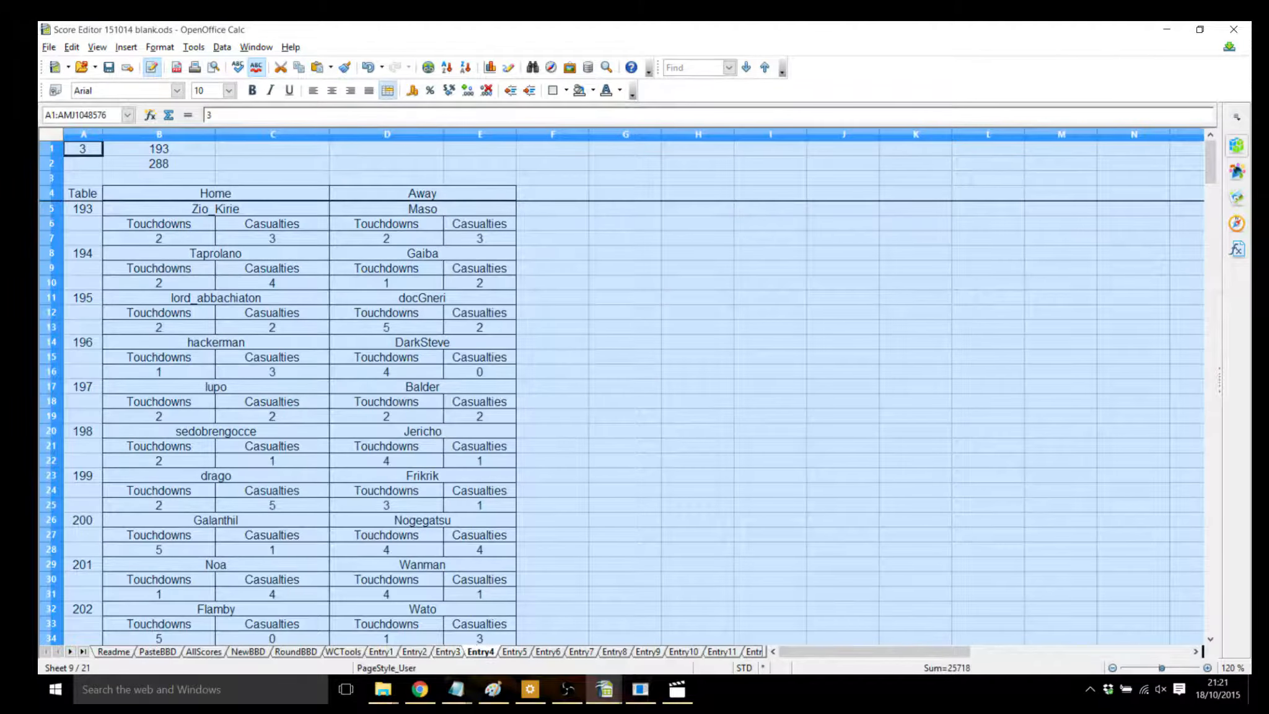
right_click(93, 147)
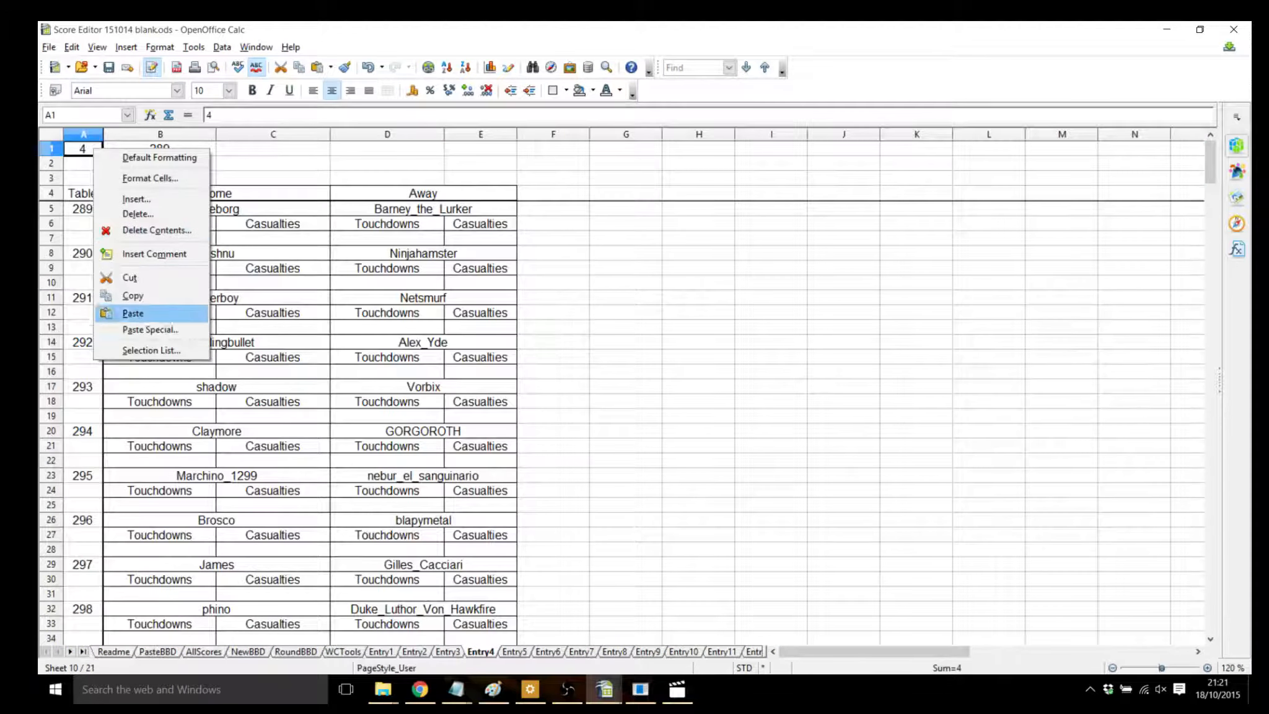
key(Return)
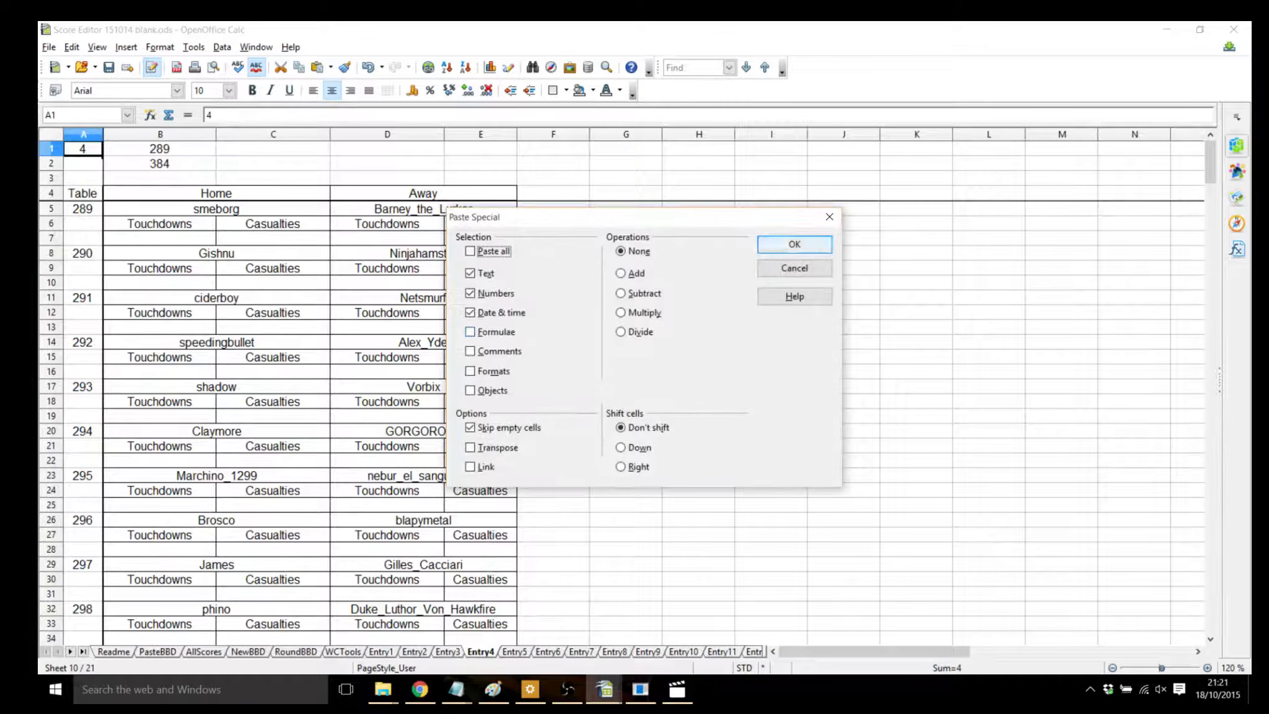
key(Return)
- Paste the copied random scores as values at A1 of the Entry5 sheet, skipping empty cells
key(ctrl+Page_Down)
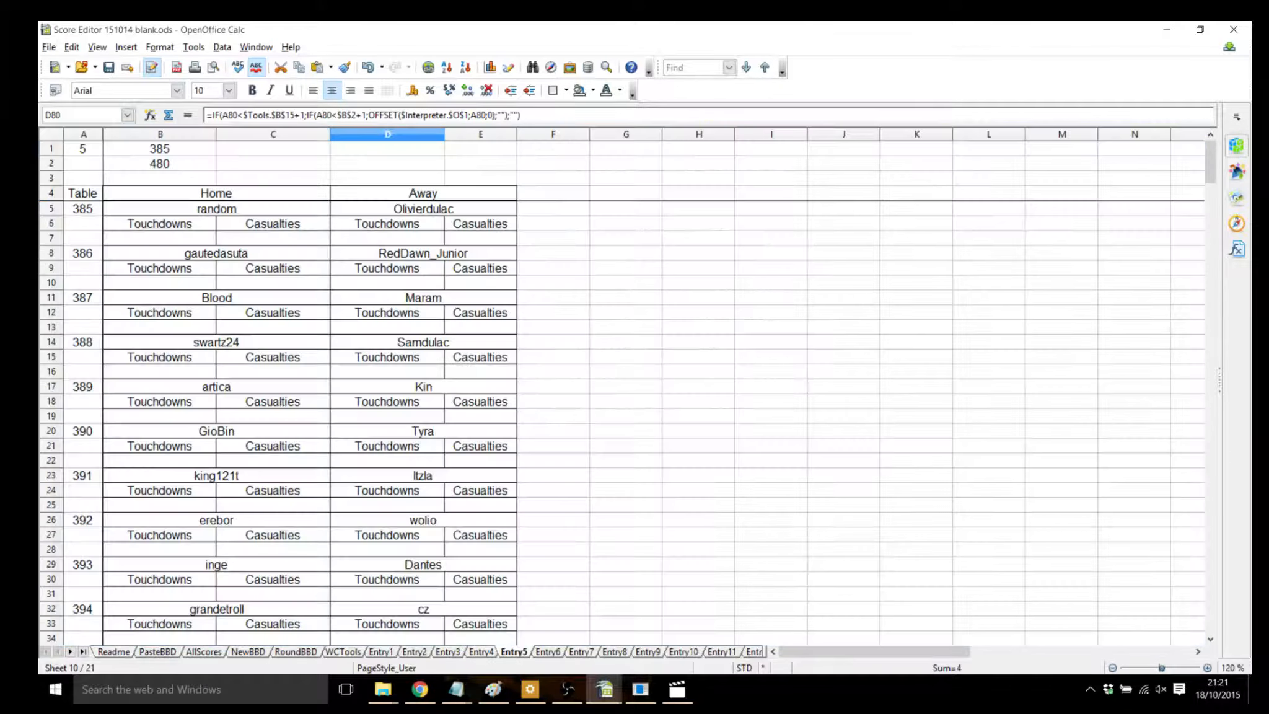
right_click(87, 149)
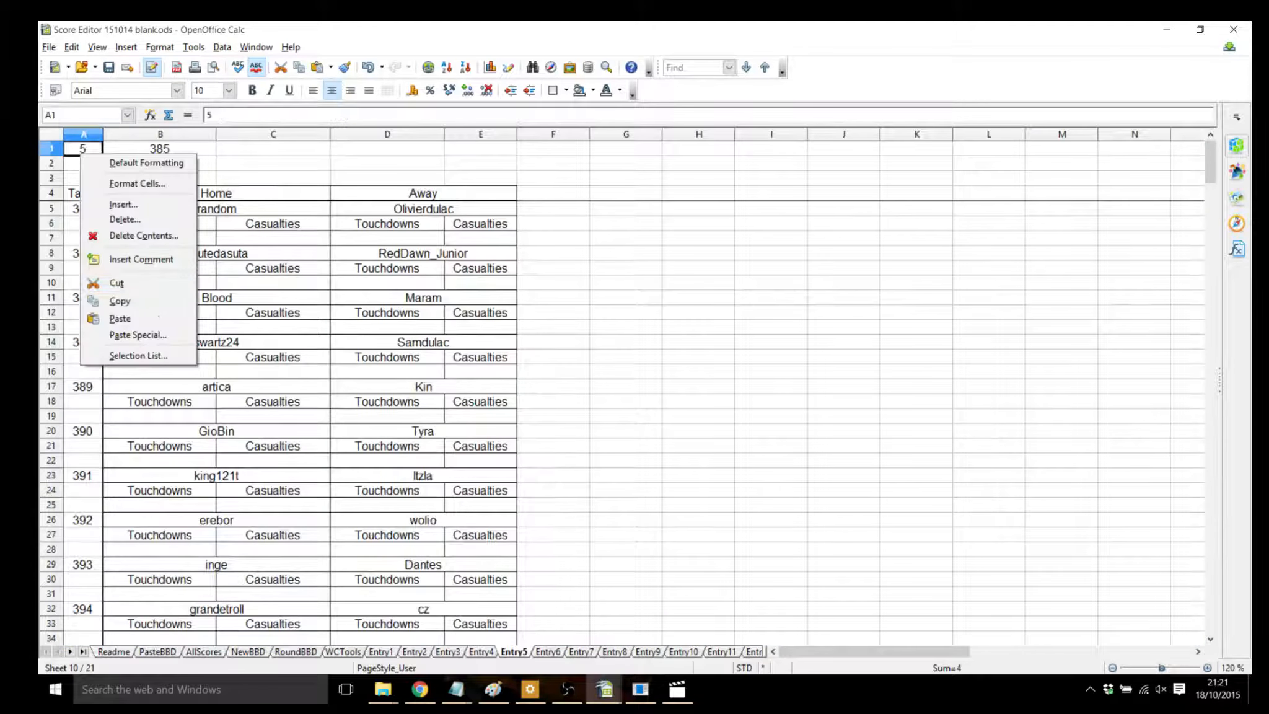
key(Return)
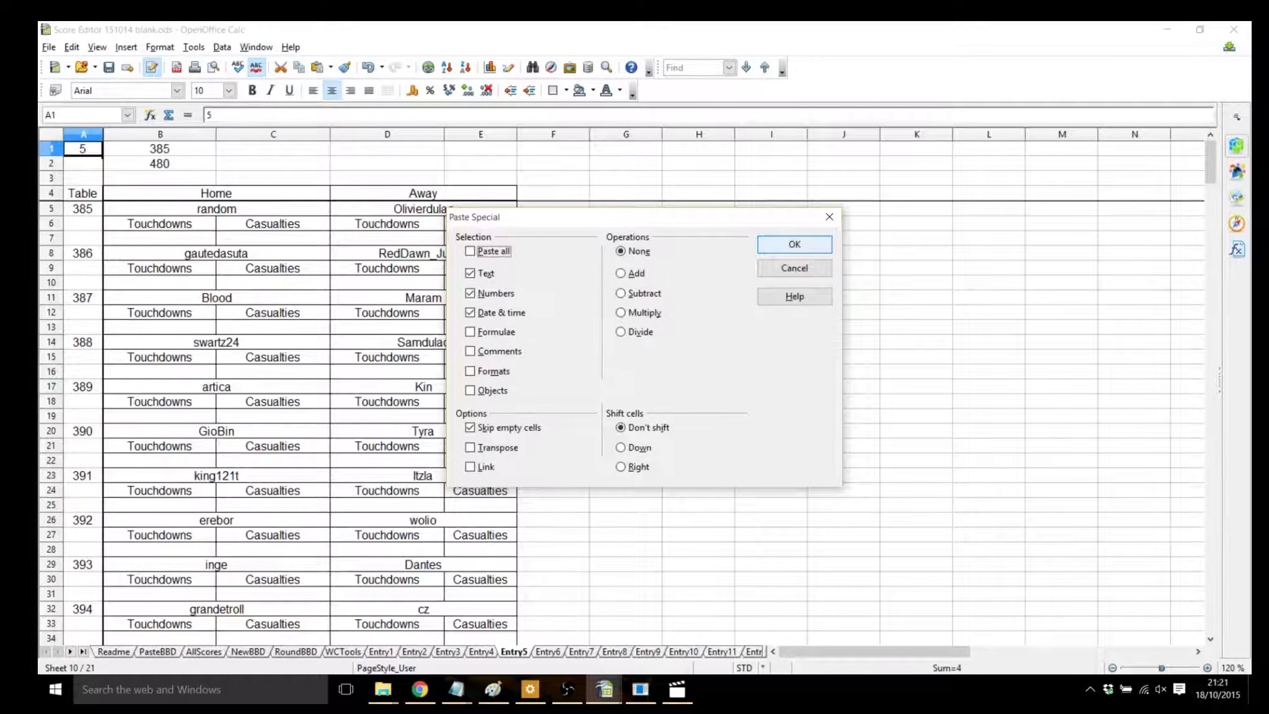
key(Return)
key(ctrl+Page_Down)
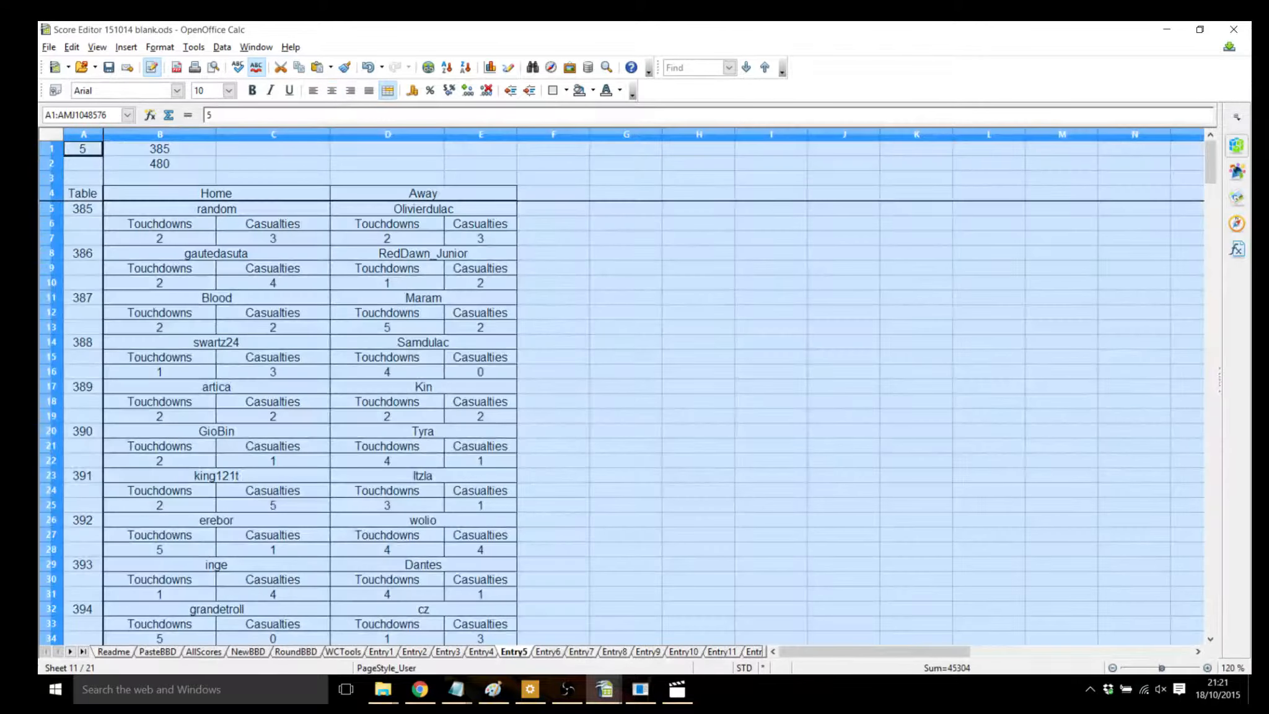
click(480, 327)
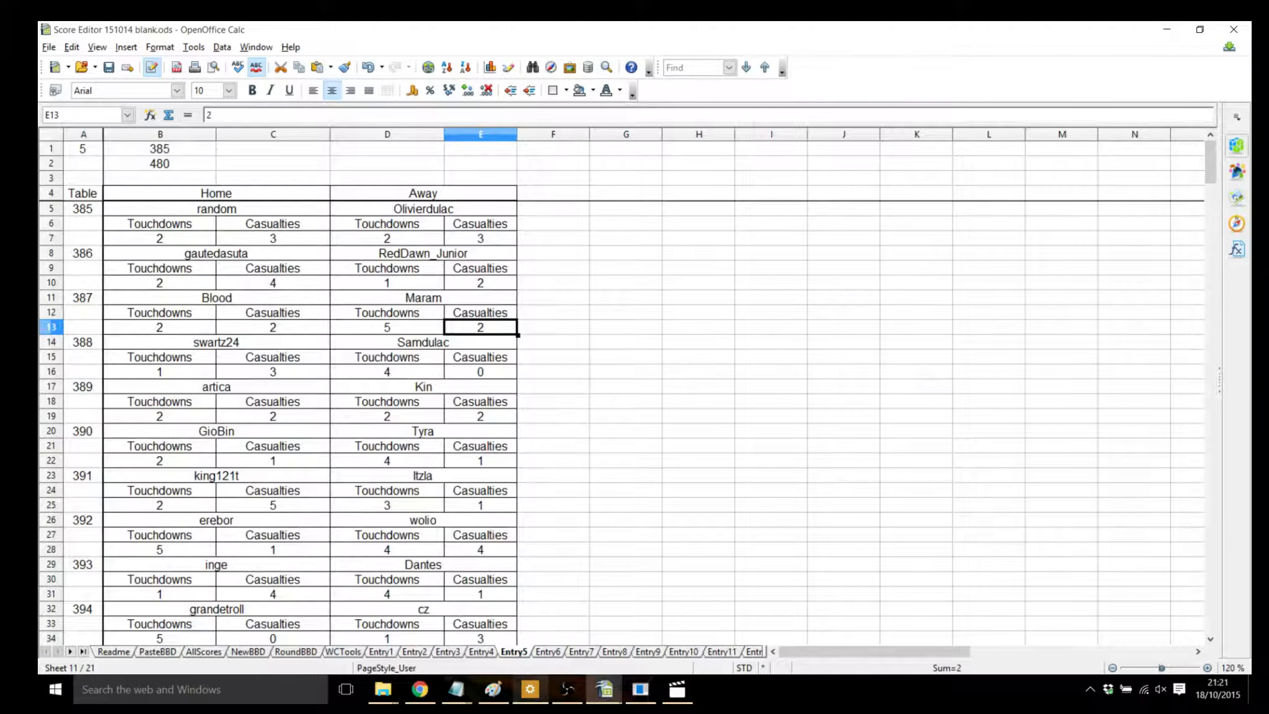
- Copy the whole of column A on the Score Editor's NewBBD sheet
key(ctrl+Page_Down)
key(ctrl+Page_Up)
click(248, 652)
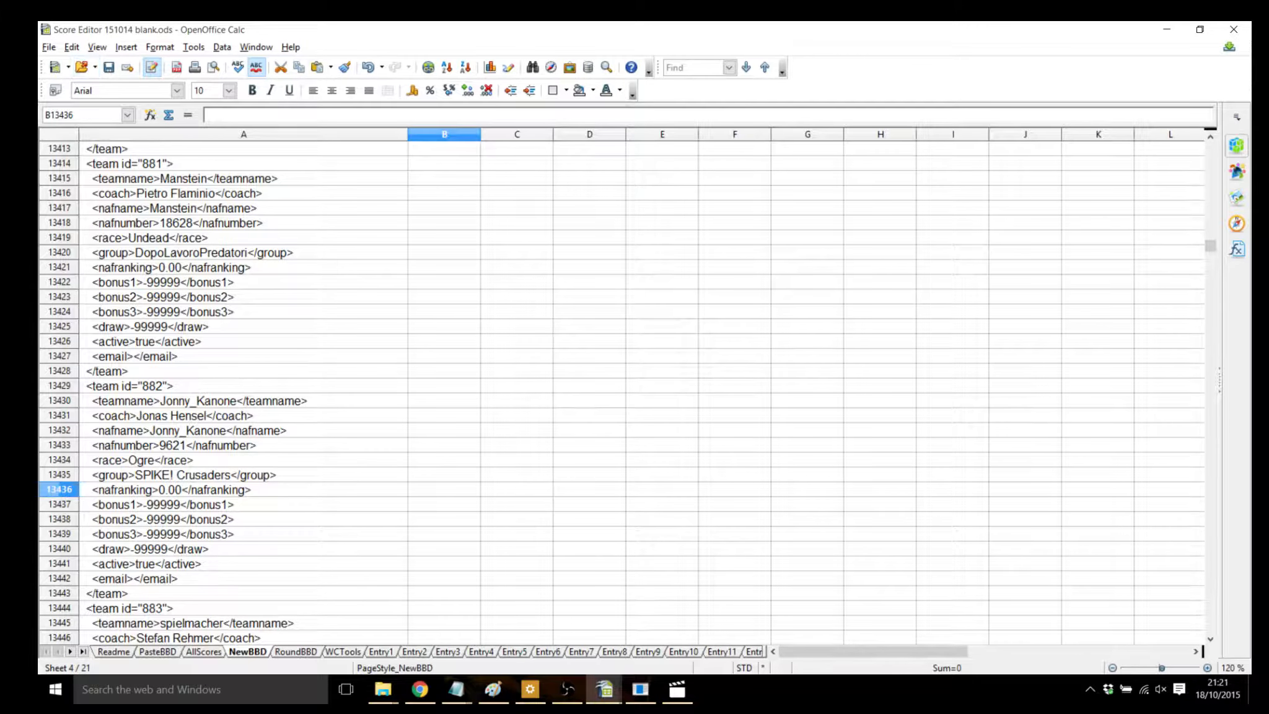
click(243, 135)
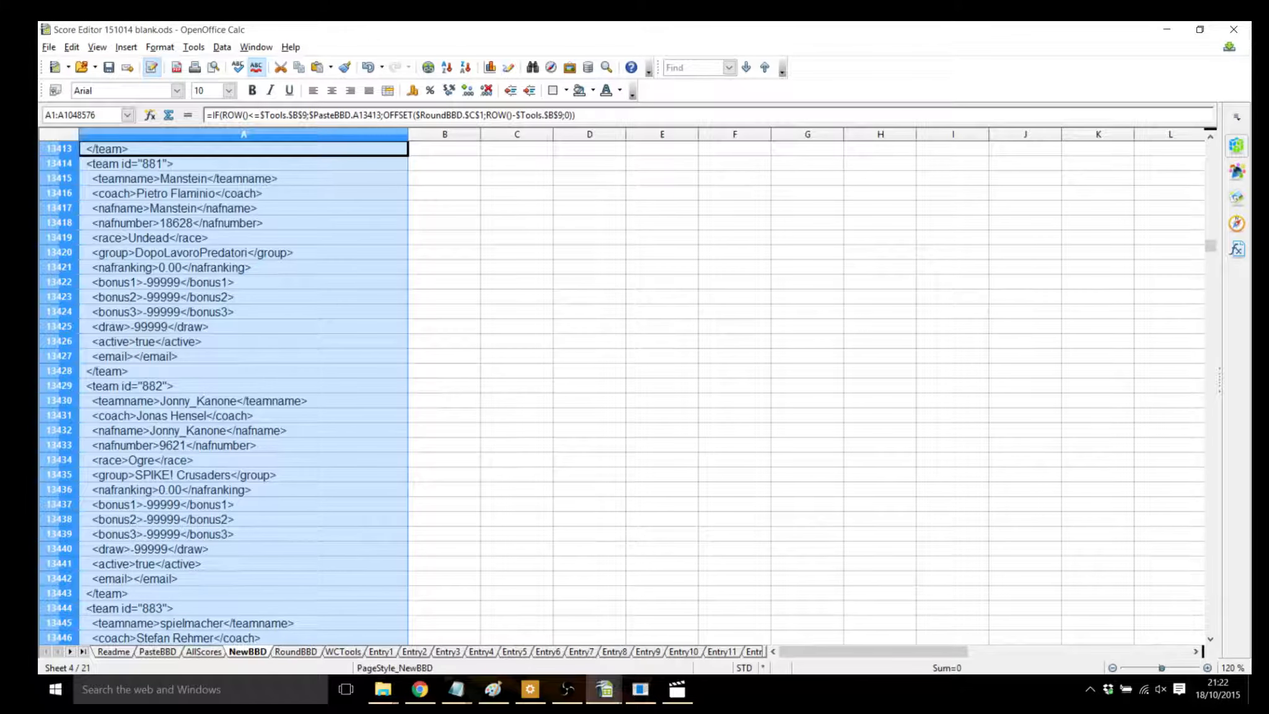
- Switch to the rd1post.bbd Notepad window, start a new document there and paste the copied NewBBD column into it
click(456, 689)
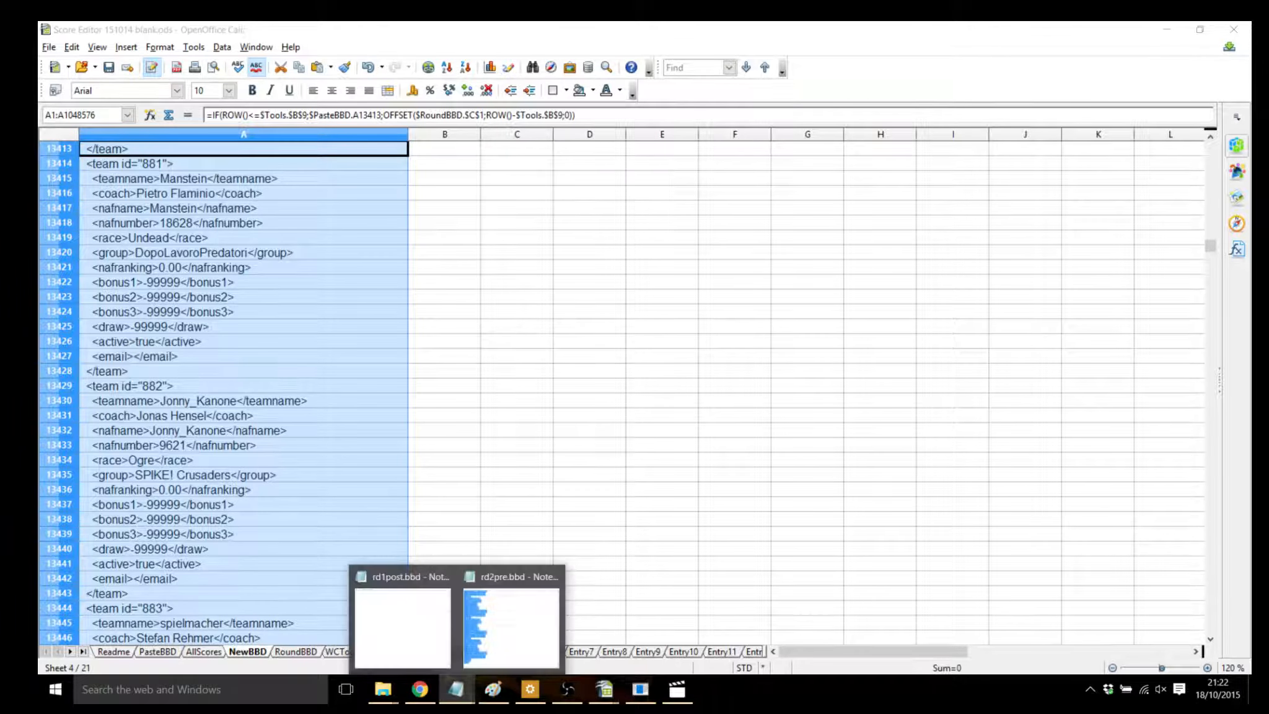
click(403, 622)
click(65, 53)
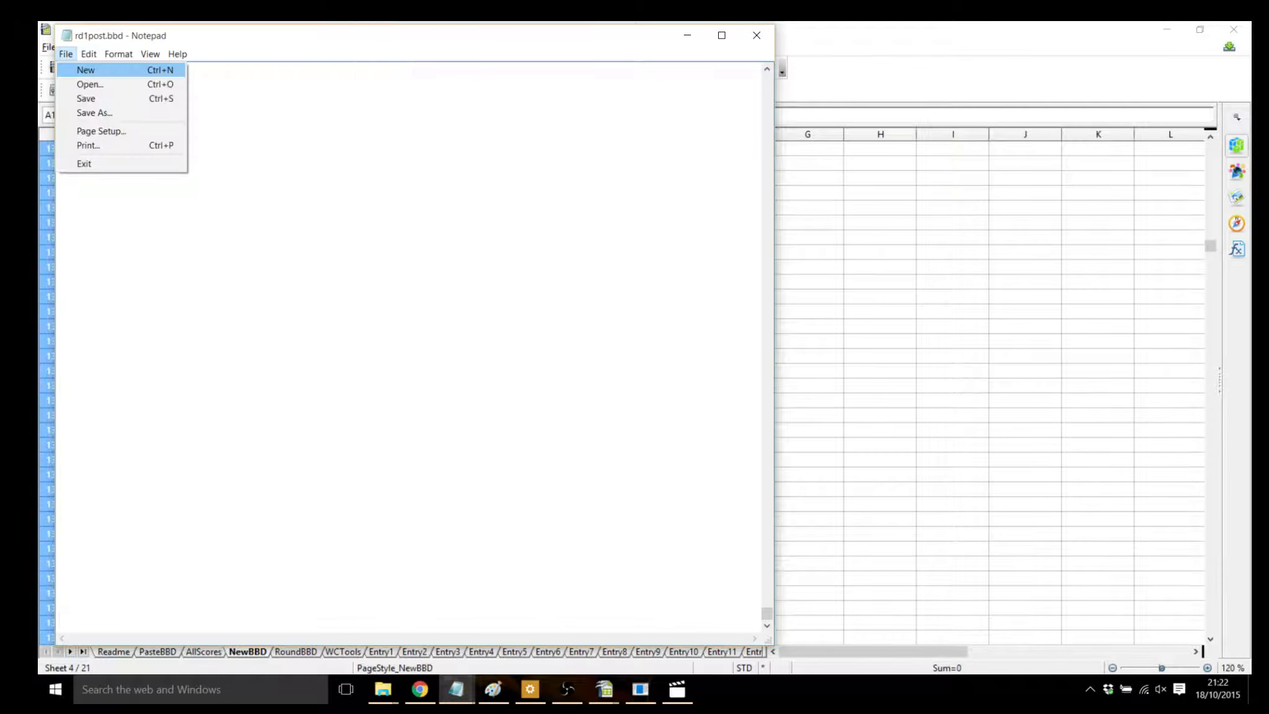
click(87, 69)
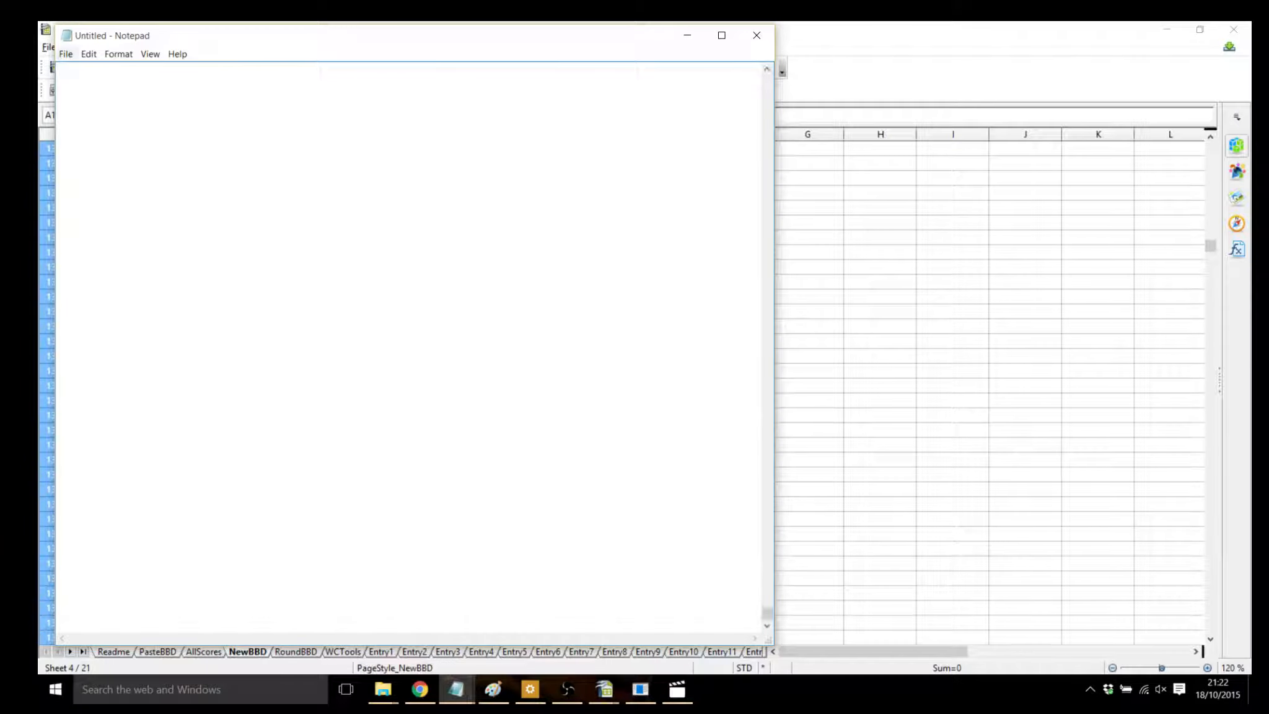
- Save the new Notepad document under the name rd2post in the test151018 folder
click(66, 54)
click(86, 113)
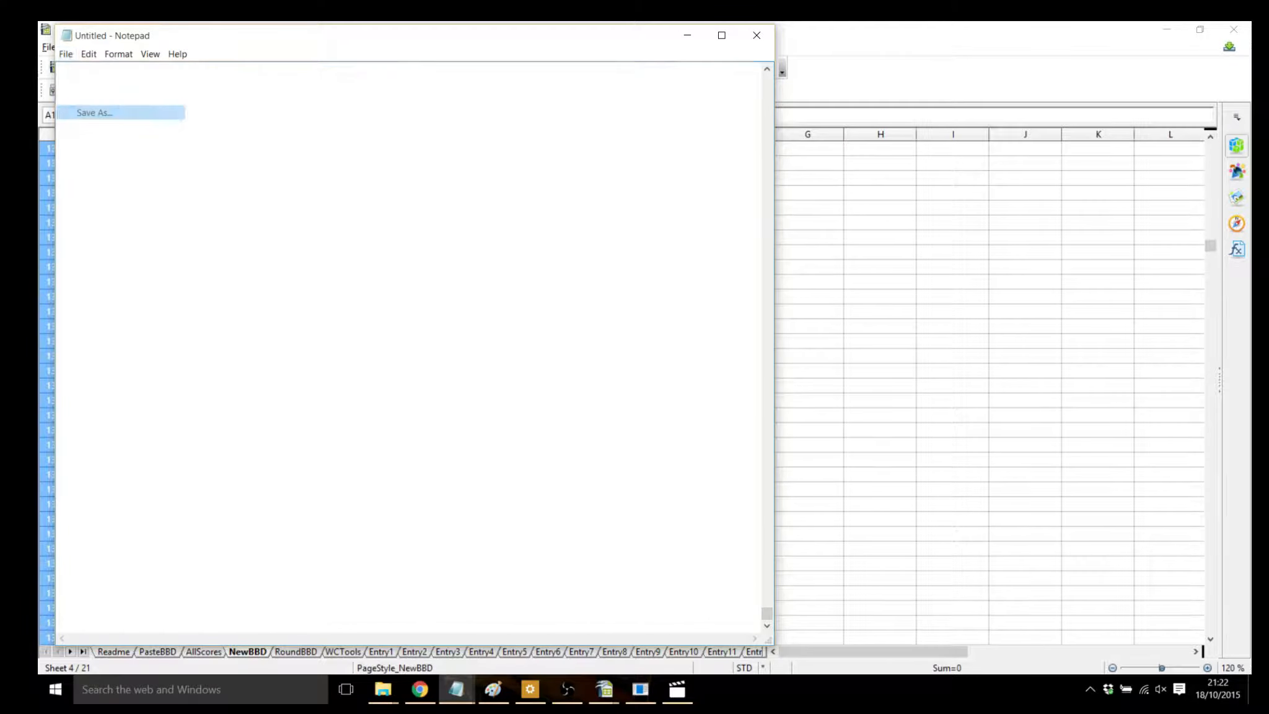
text(rd)
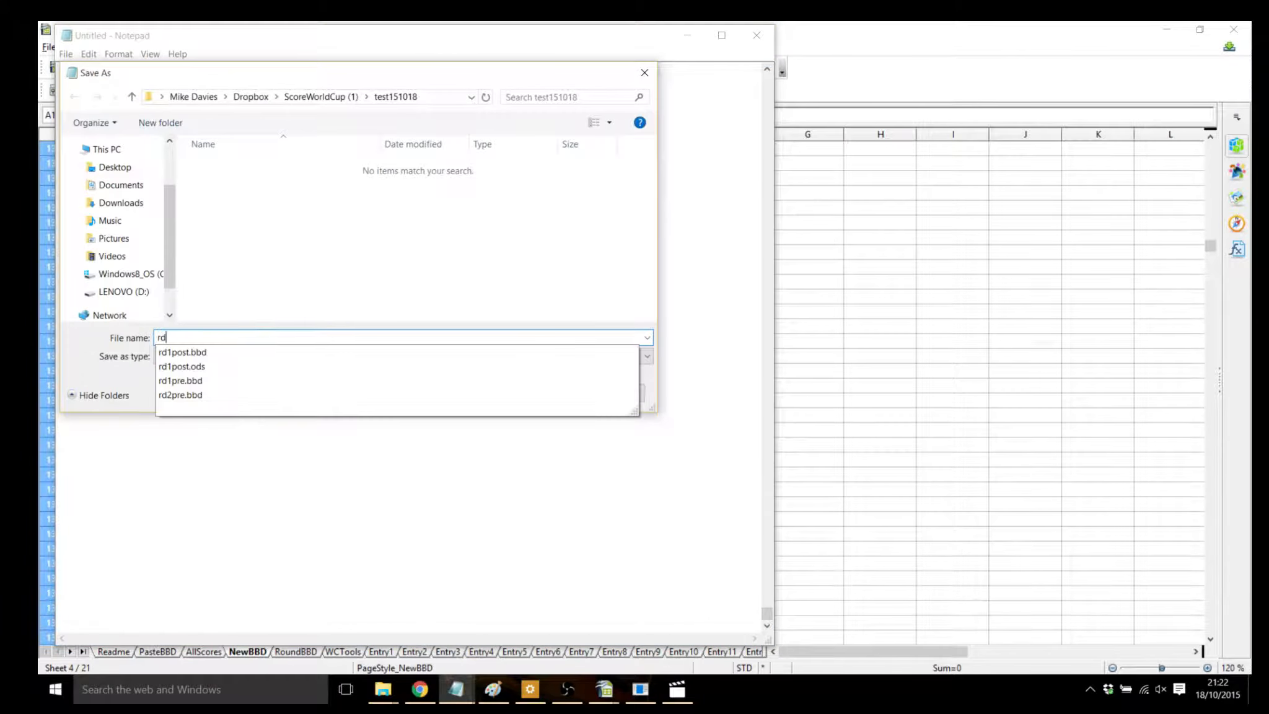
text(2post)
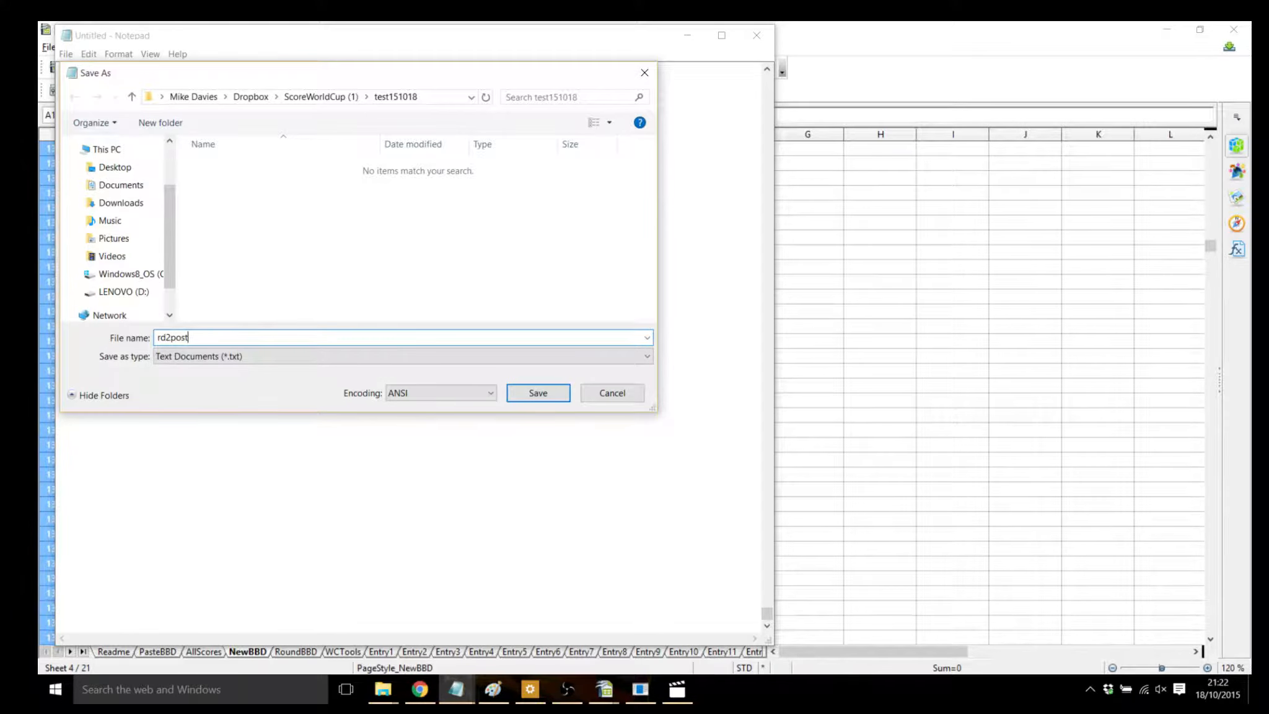
key(Return)
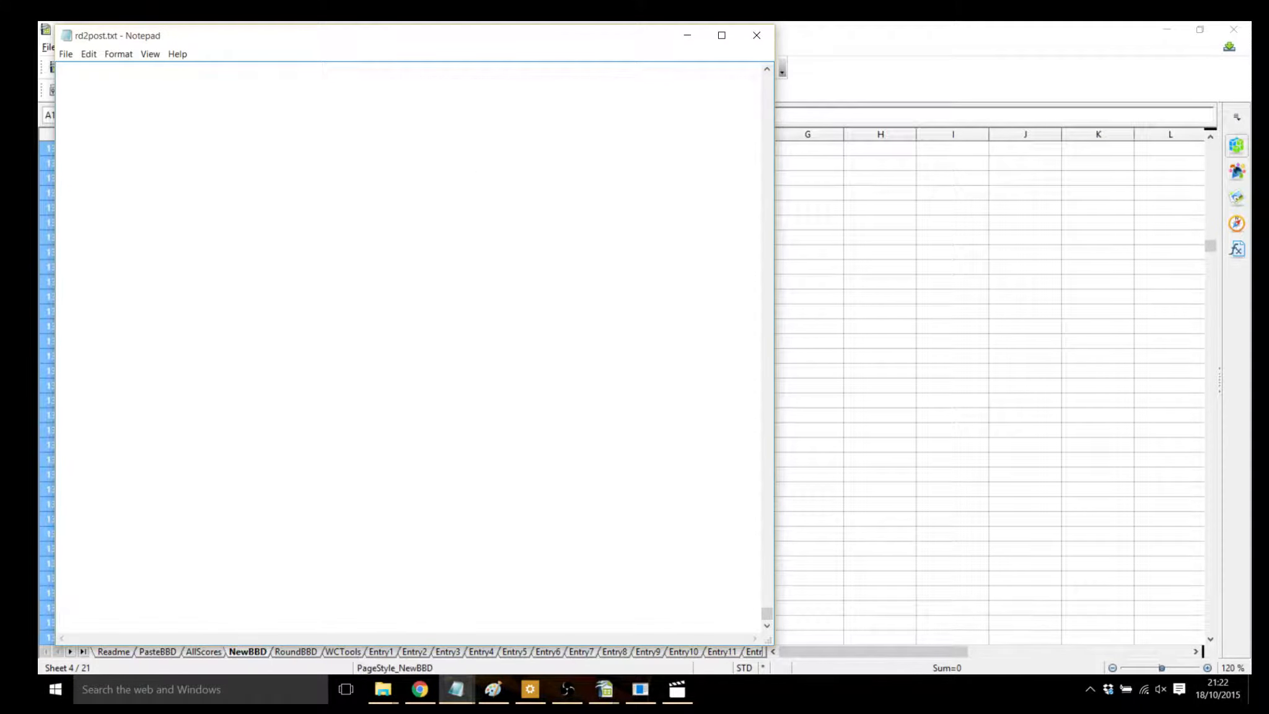
click(640, 689)
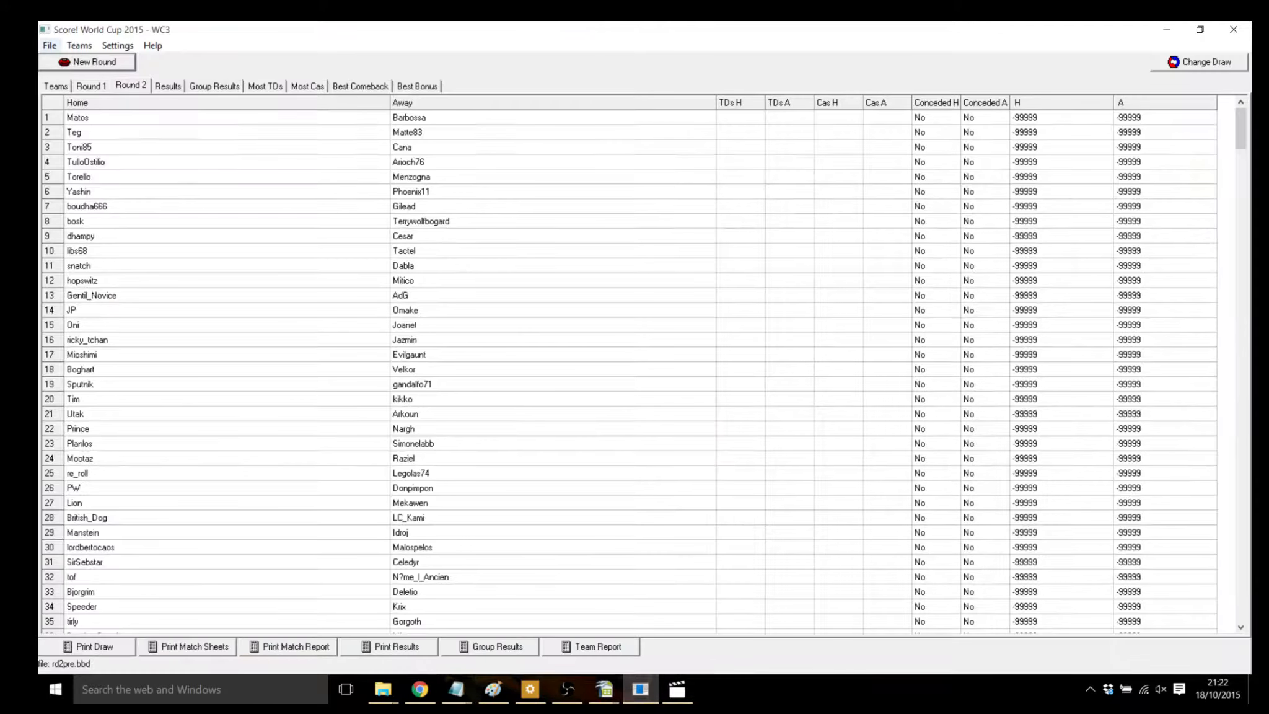
click(50, 45)
click(77, 83)
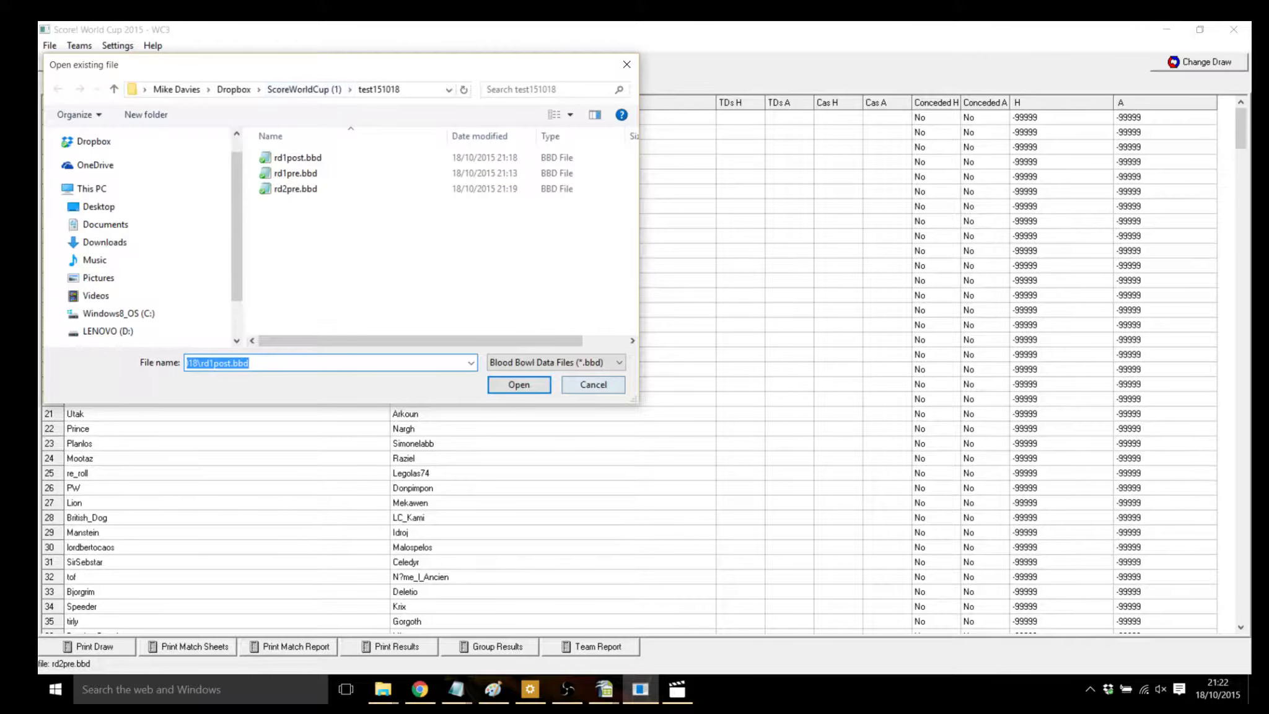
key(Return)
click(641, 689)
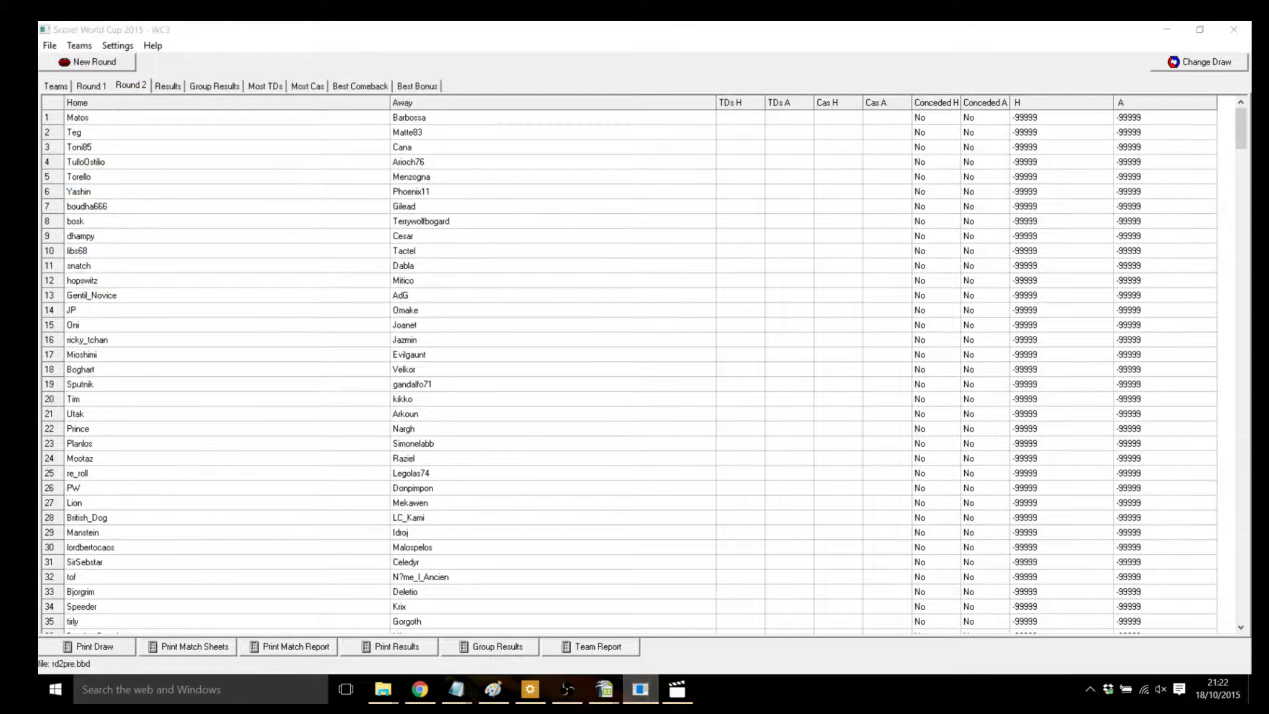
- Save the rd2post Notepad document again in the test151018 folder as rd2post.bbd
click(65, 55)
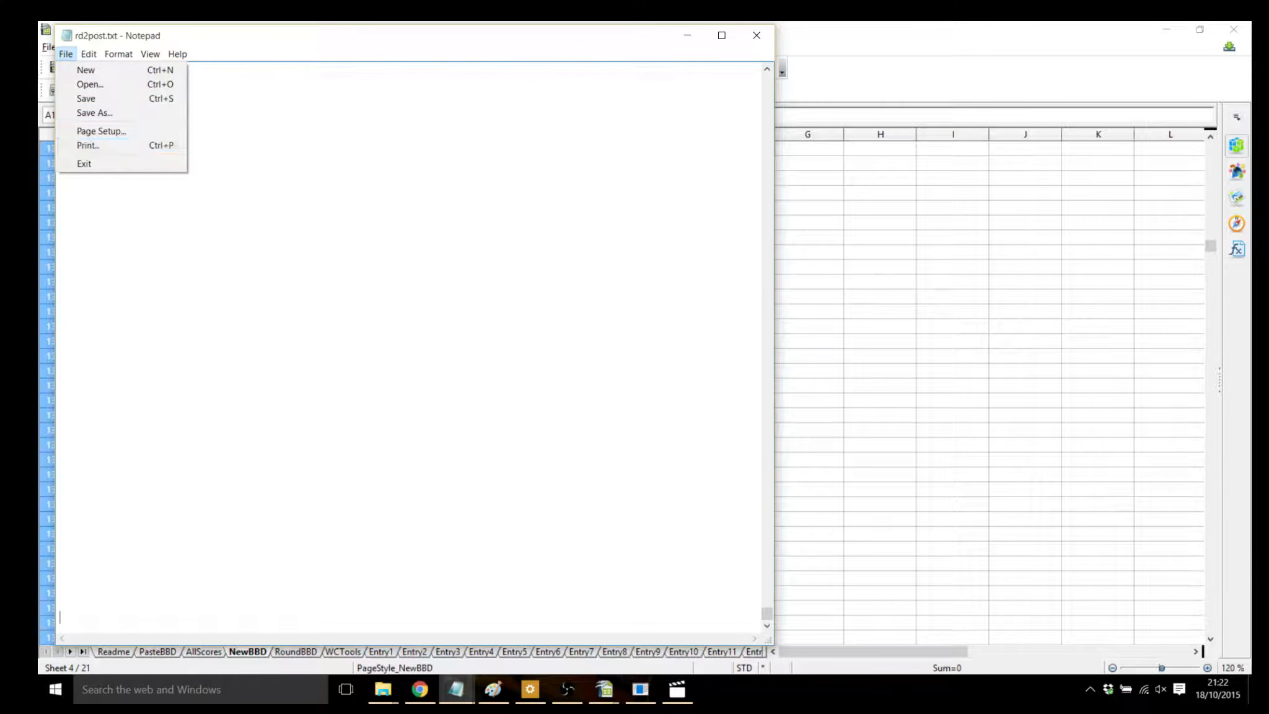
click(94, 112)
click(200, 338)
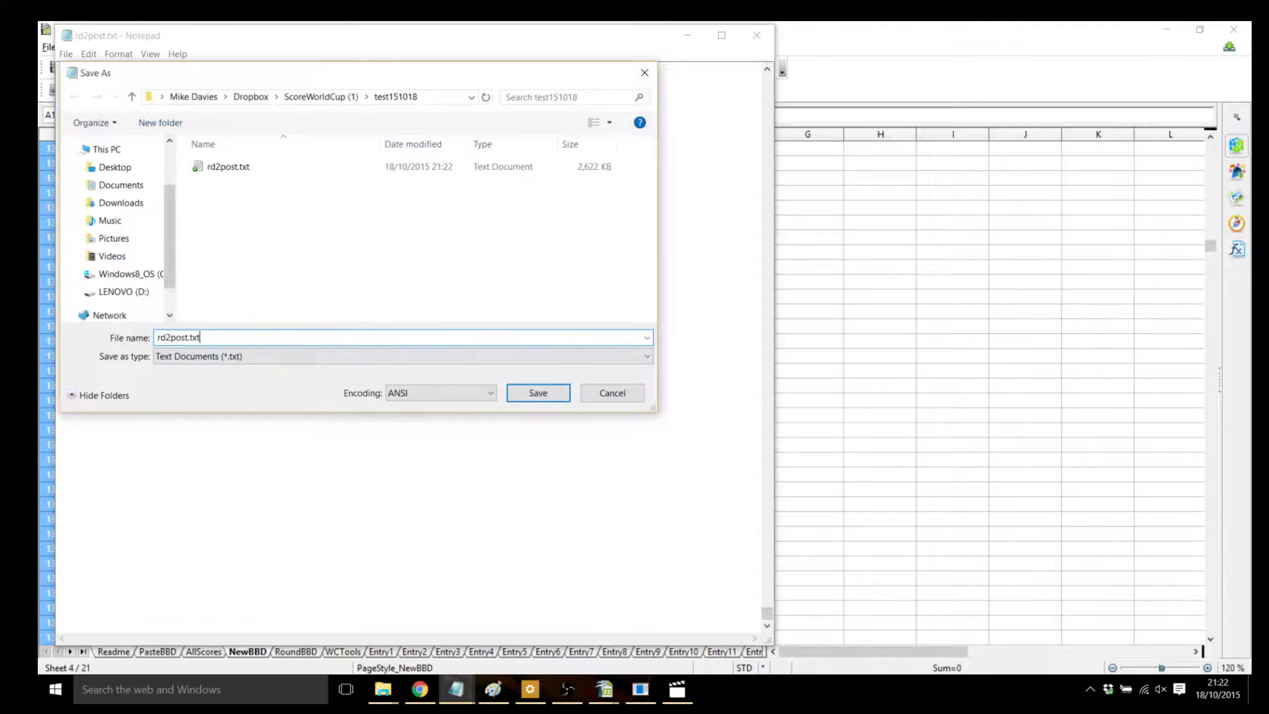
key(BackSpace)
key(BackSpace)
key(BackSpace)
text(bbd)
key(Return)
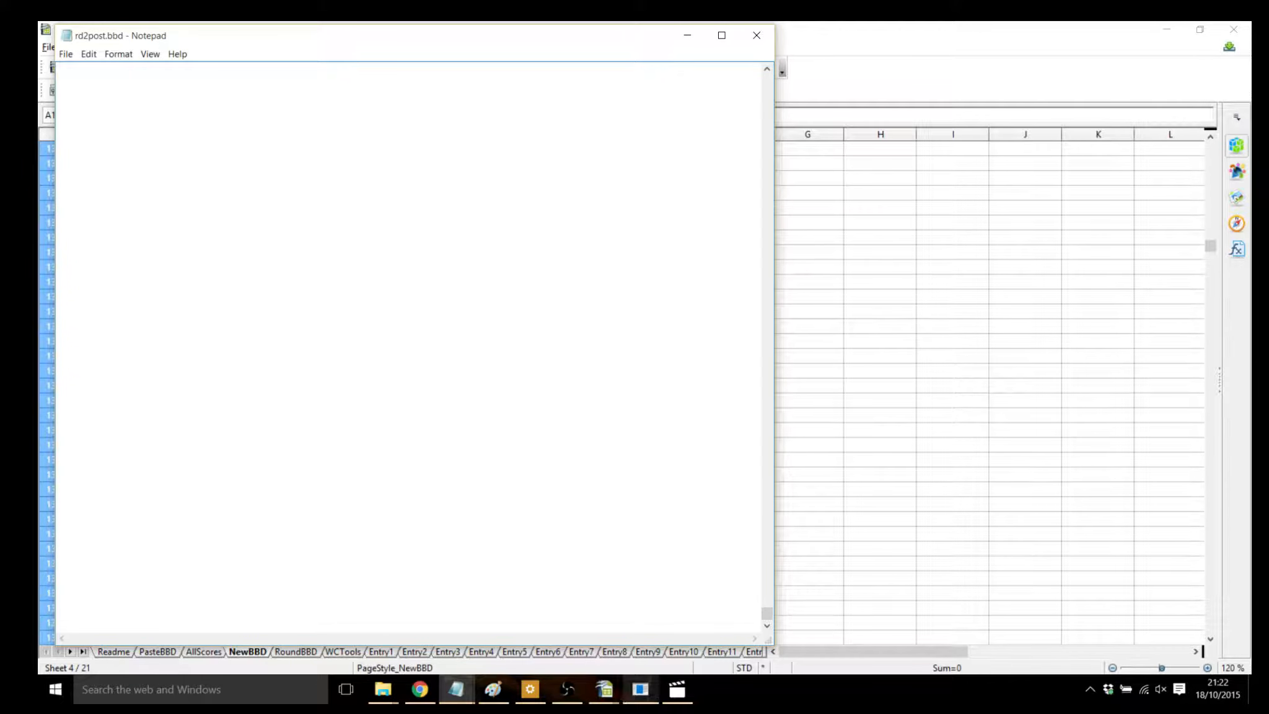
- Switch to Score! World Cup 2015 and open the data file rd2post.bbd
click(677, 689)
click(640, 689)
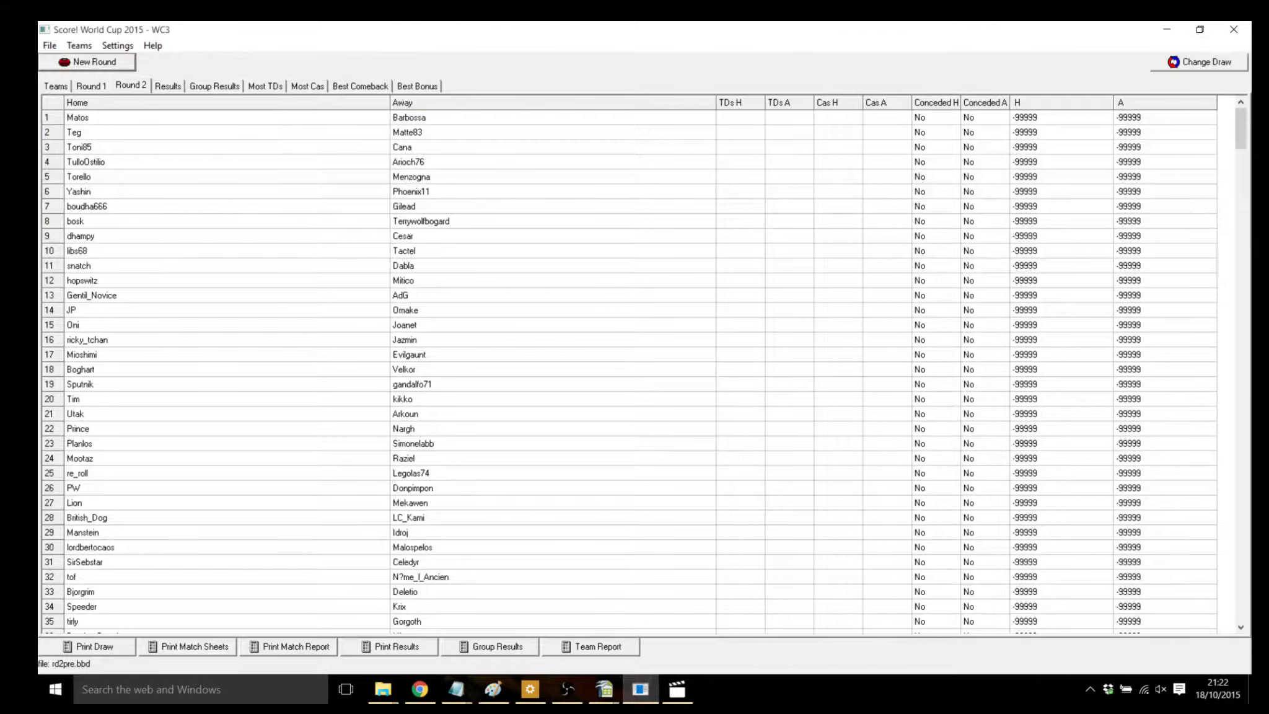
click(50, 46)
click(76, 84)
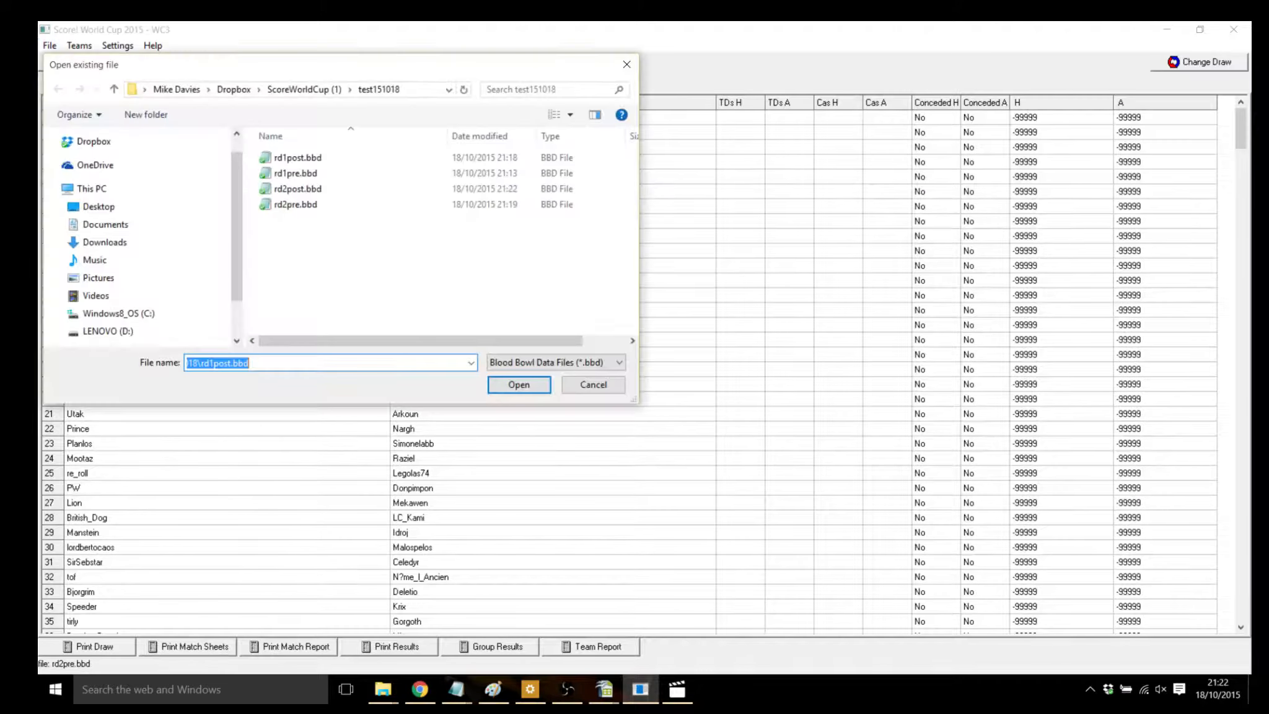
double_click(298, 188)
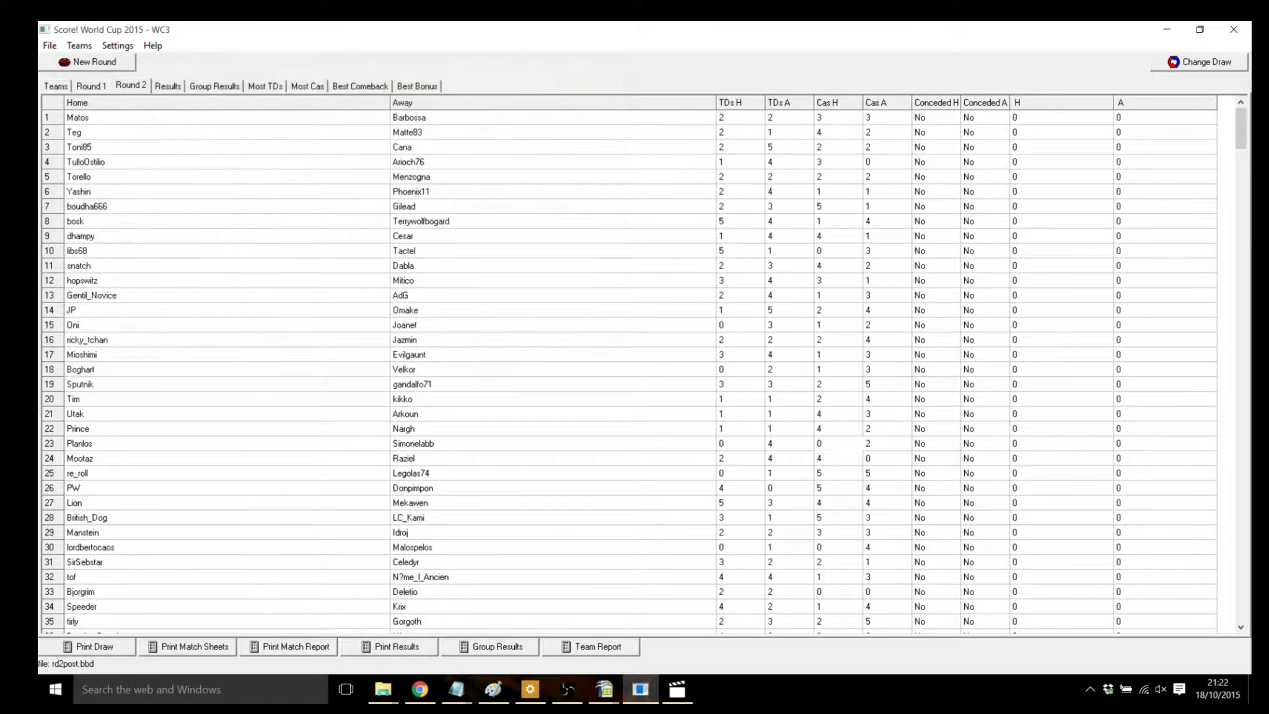
- Review the Round 2 match scores, the individual results and the full list of group results
mouse_move(1241, 128)
mouse_down()
mouse_move(1241, 601)
mouse_move(1241, 129)
mouse_up()
click(168, 86)
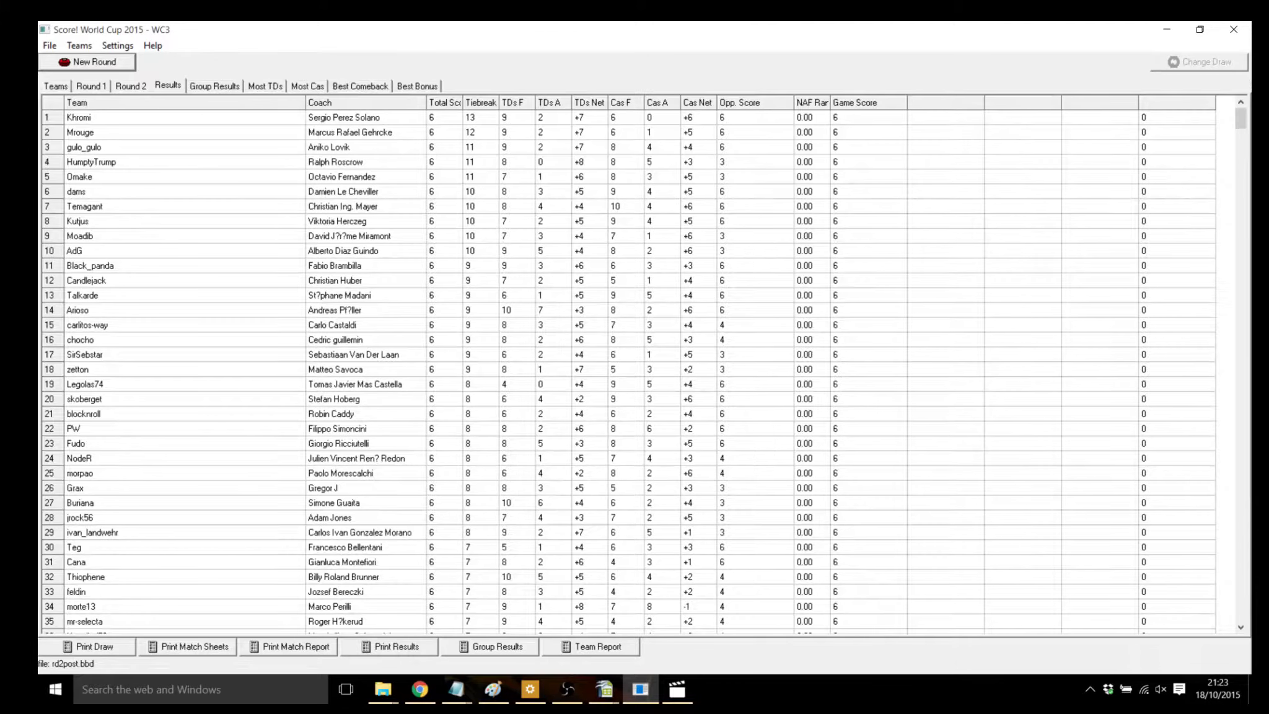
click(214, 86)
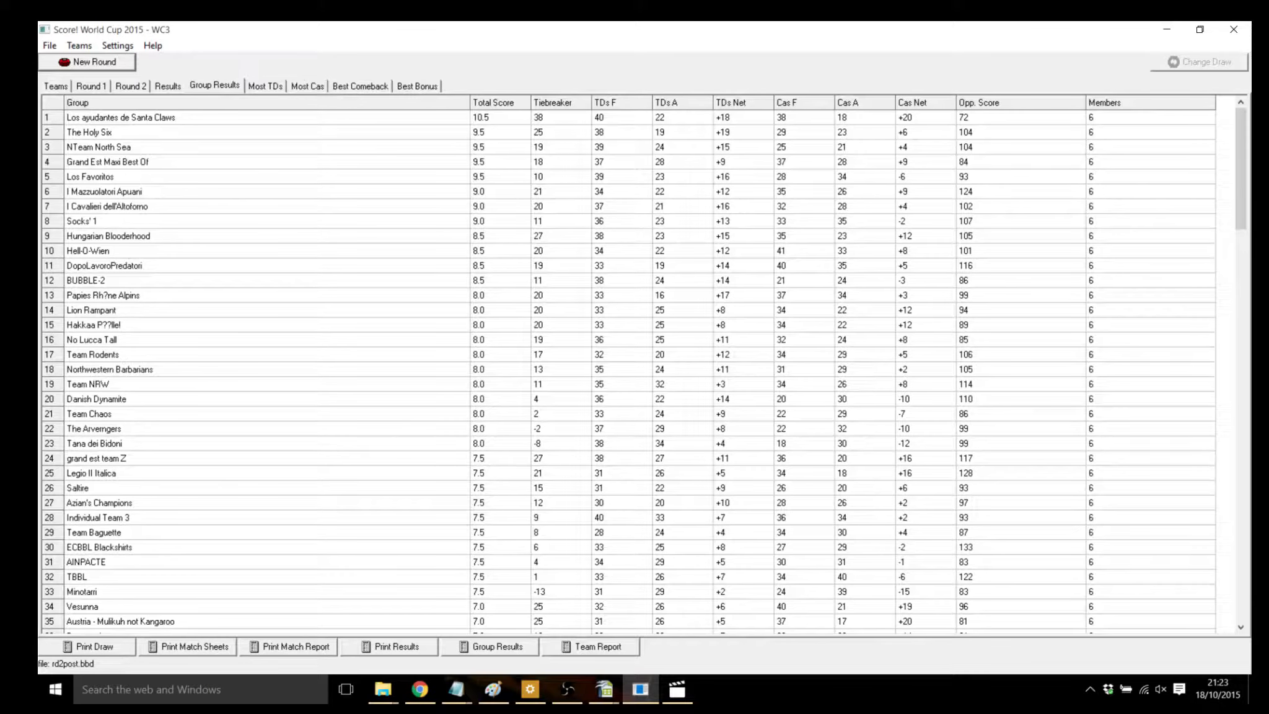
drag(1240, 169, 1241, 561)
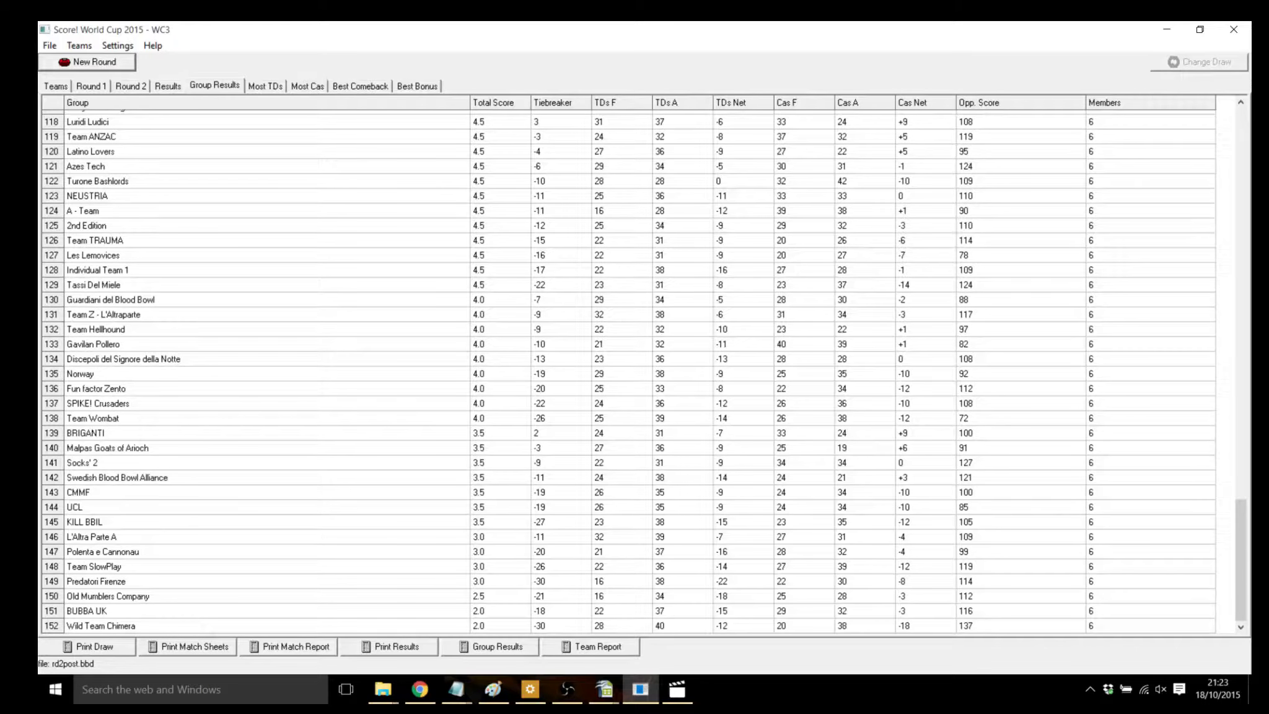
drag(1241, 561, 1241, 169)
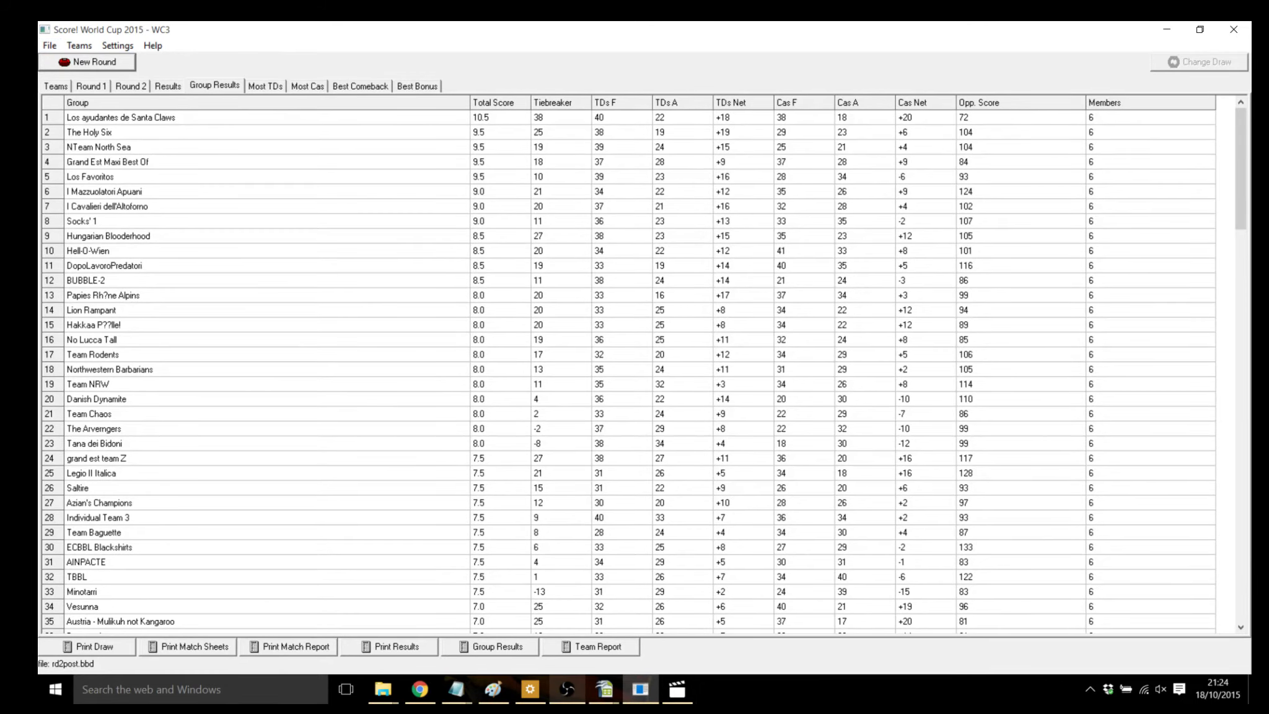
click(566, 689)
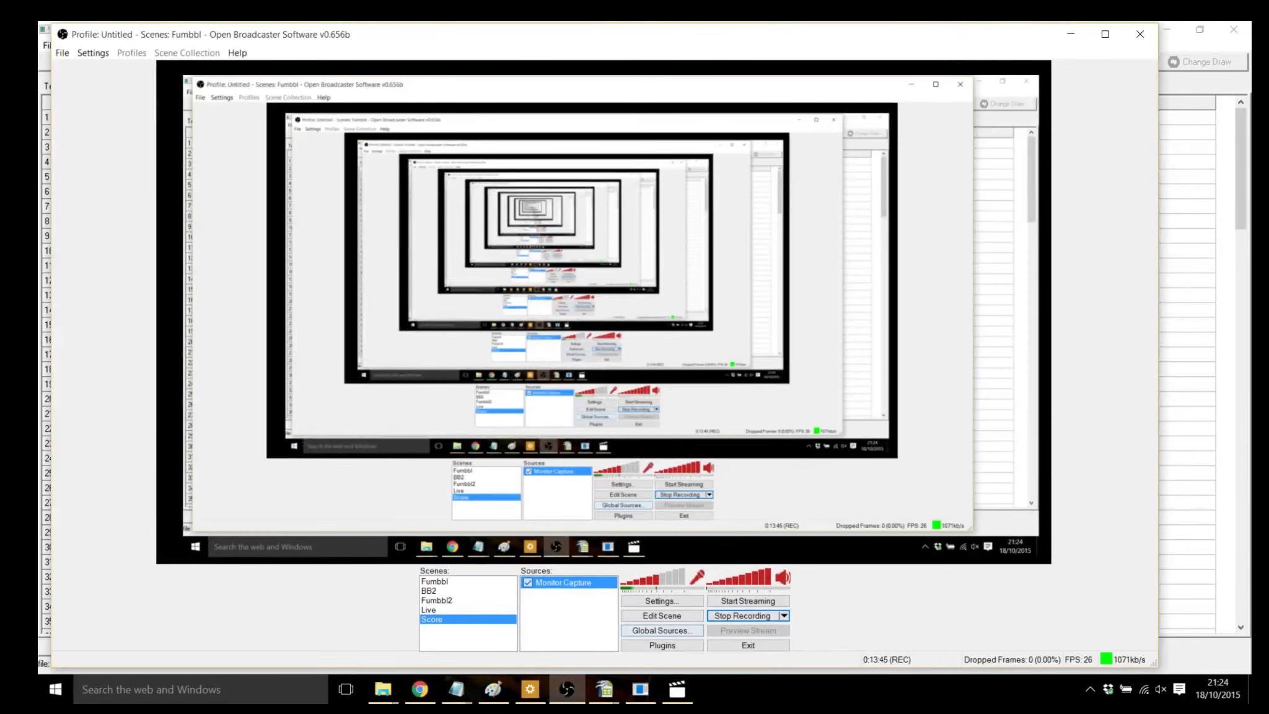